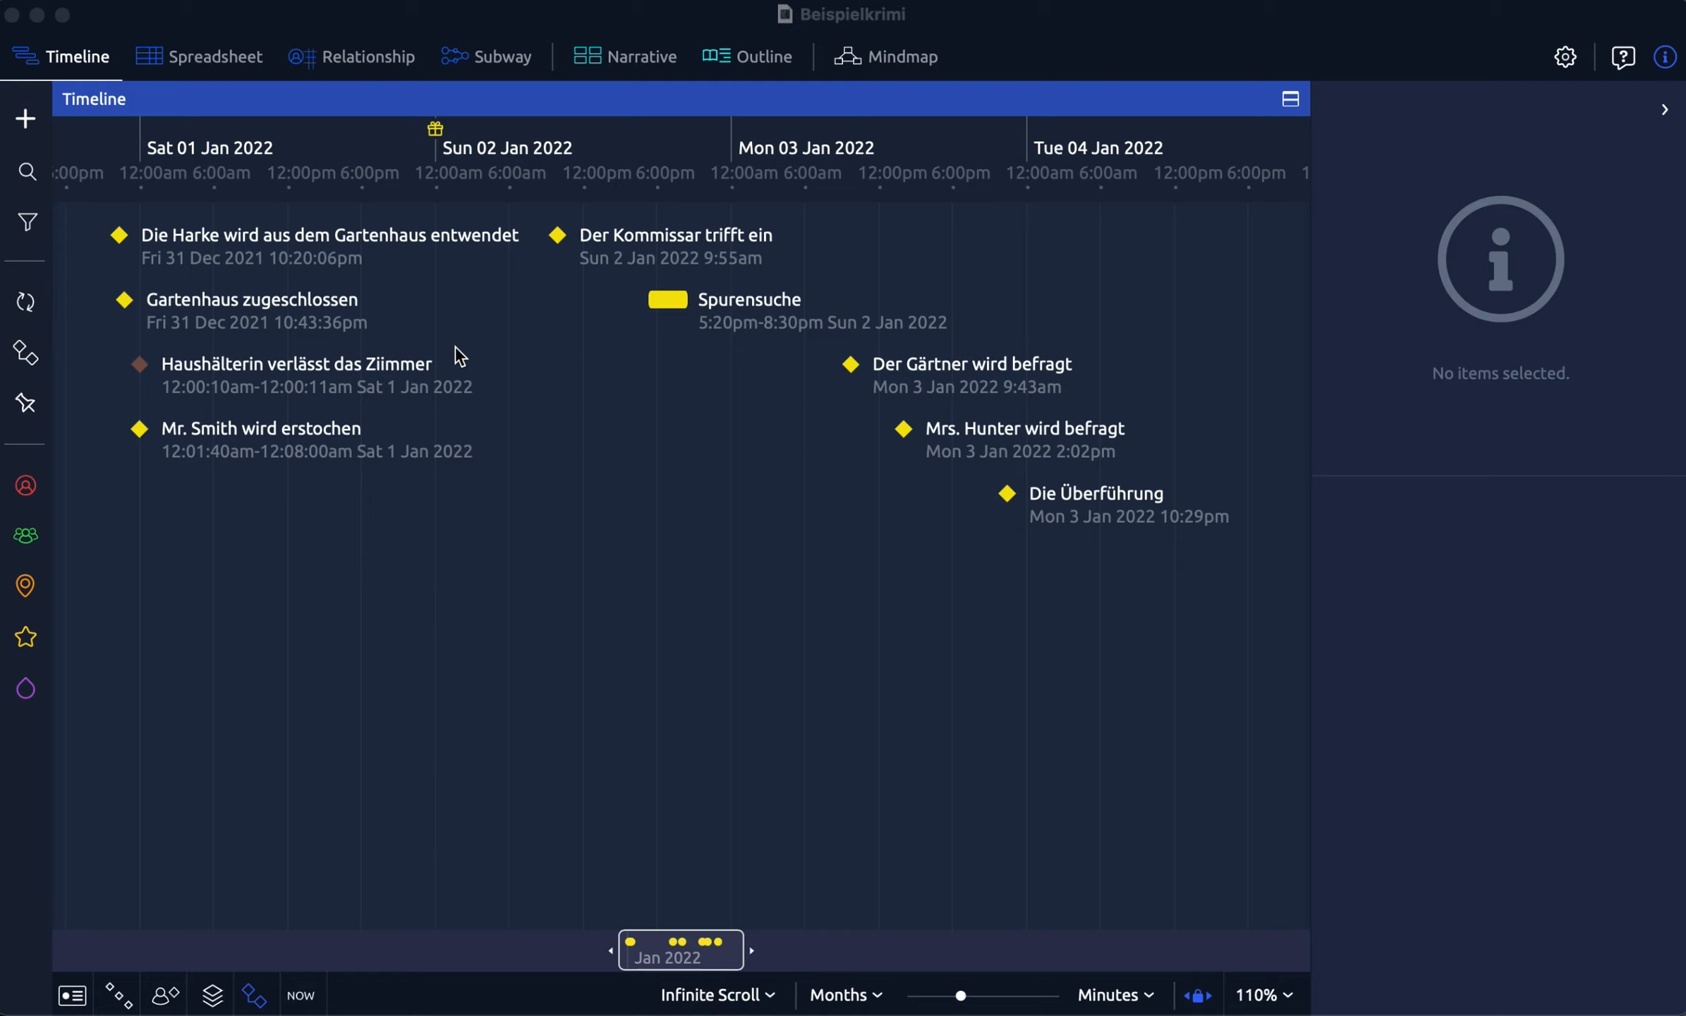
# Set the event "Gartenhaus zugeschlossen" as blocked by "Die Harke wird aus dem Gartenhaus entwendet"
pyautogui.click(257, 309)
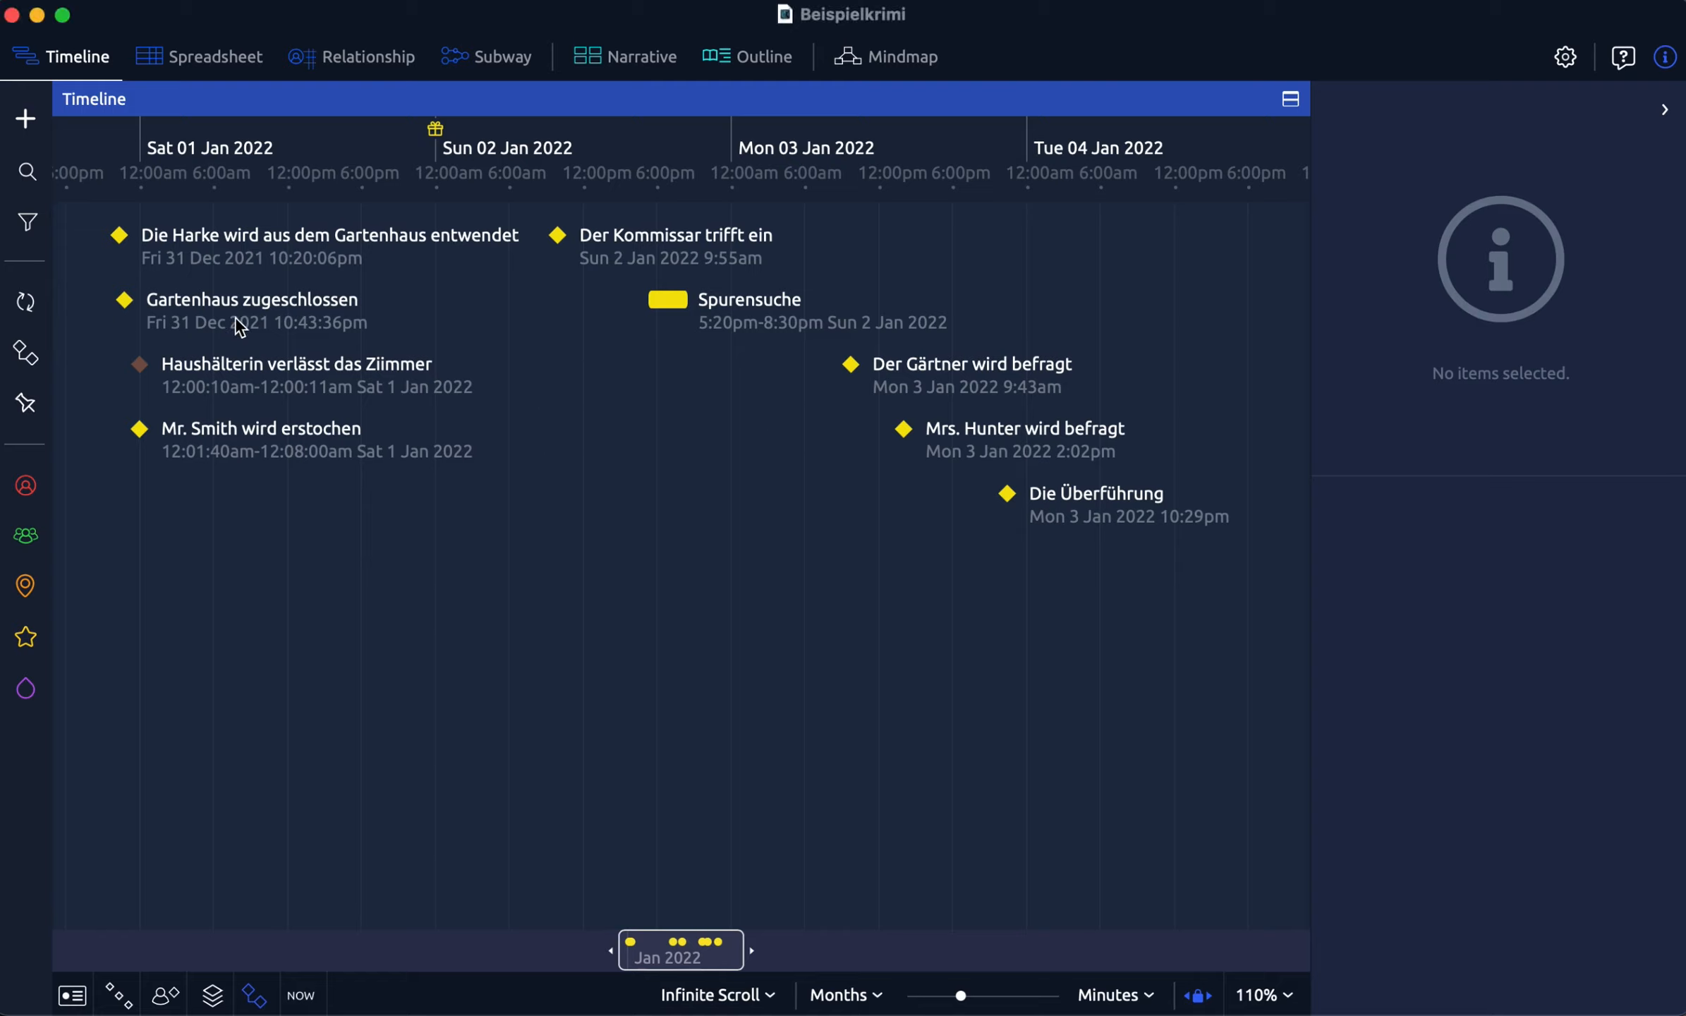
pyautogui.click(243, 306)
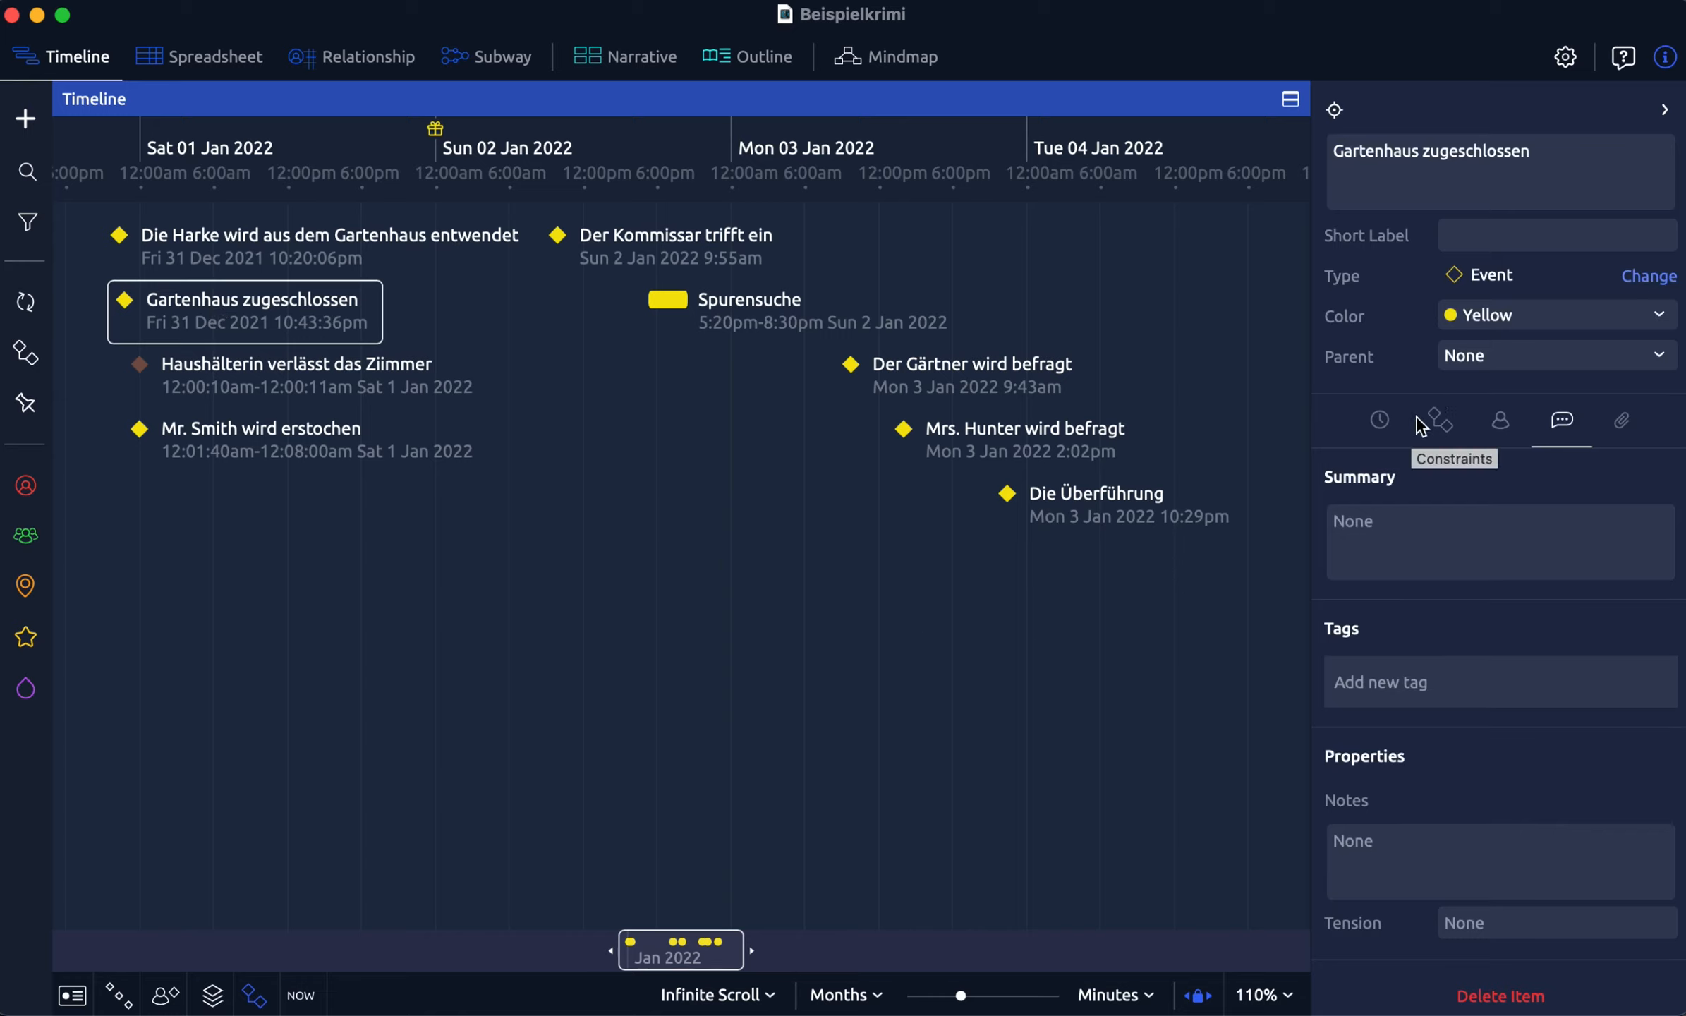
pyautogui.click(1441, 431)
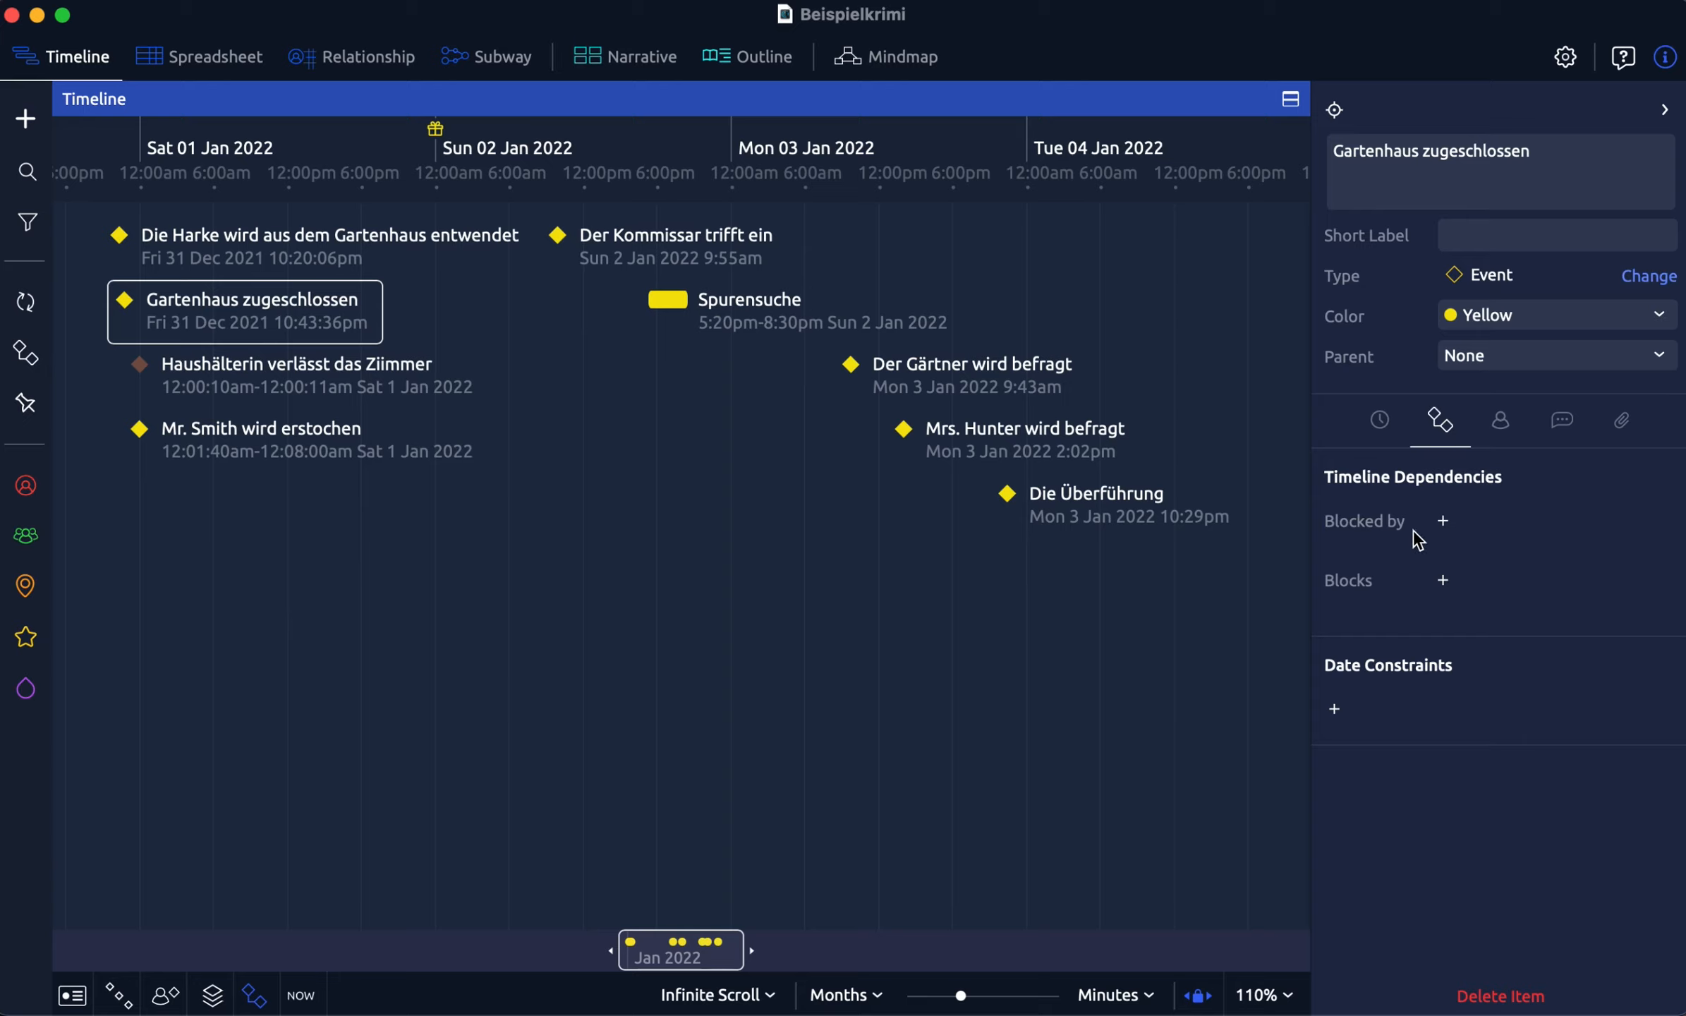
pyautogui.click(1443, 522)
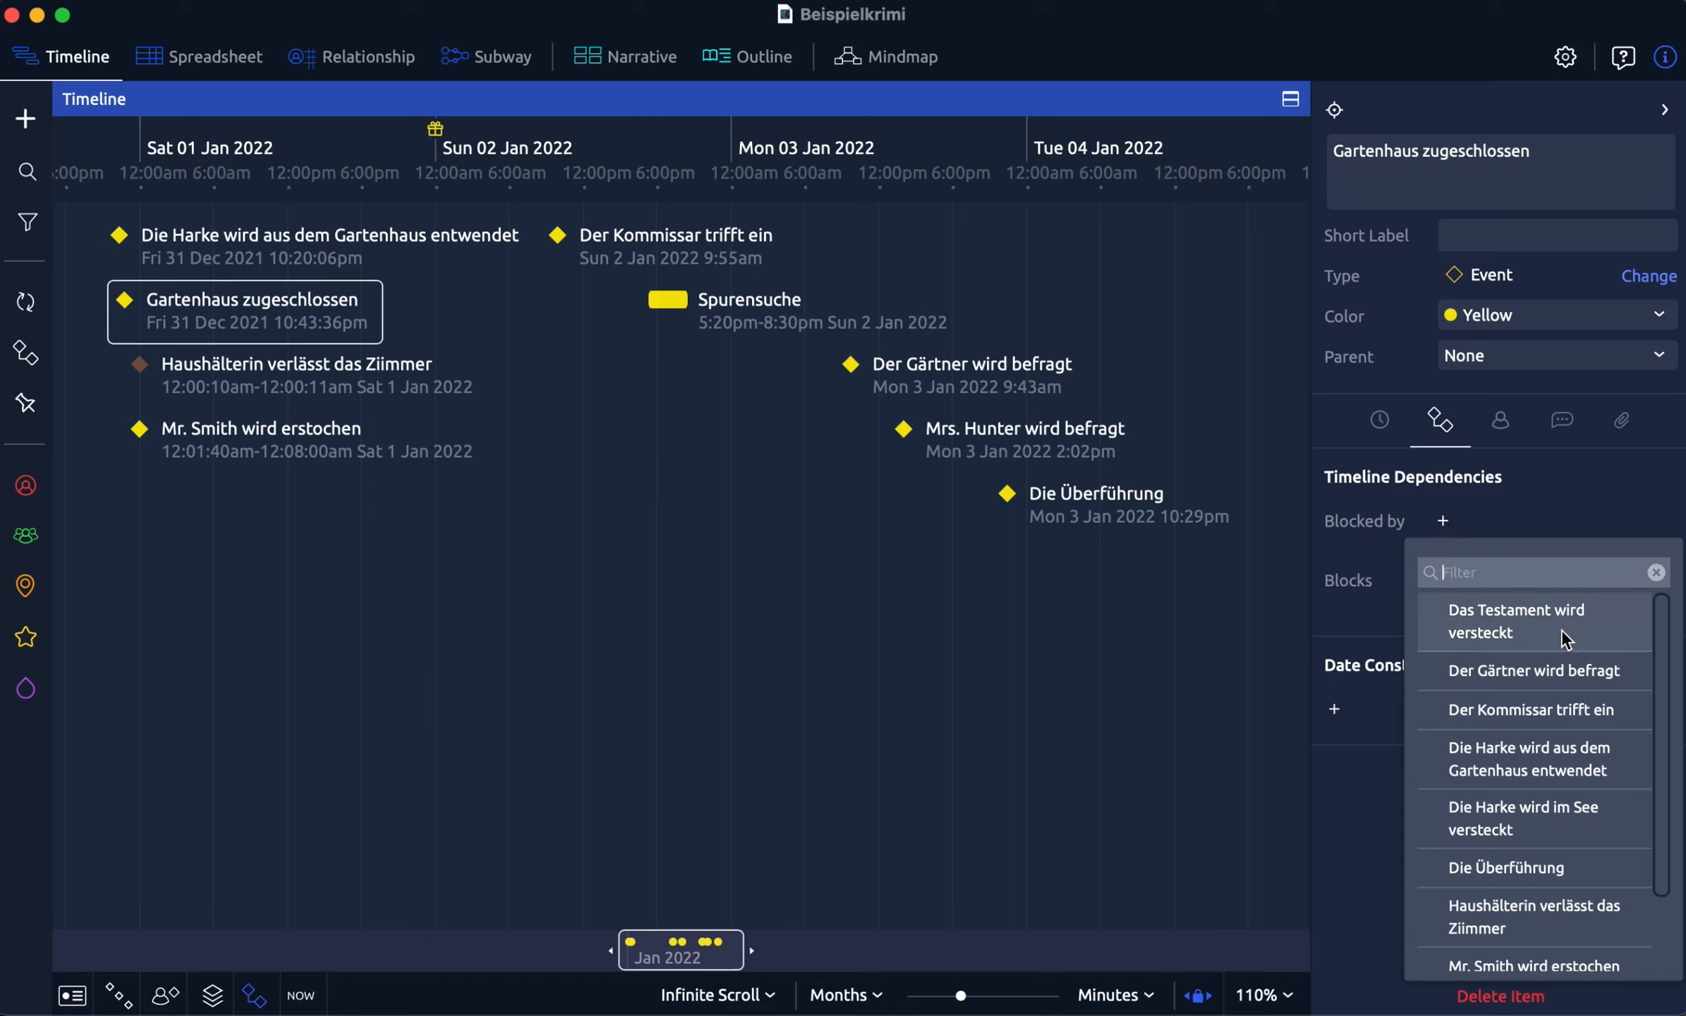
pyautogui.click(1527, 771)
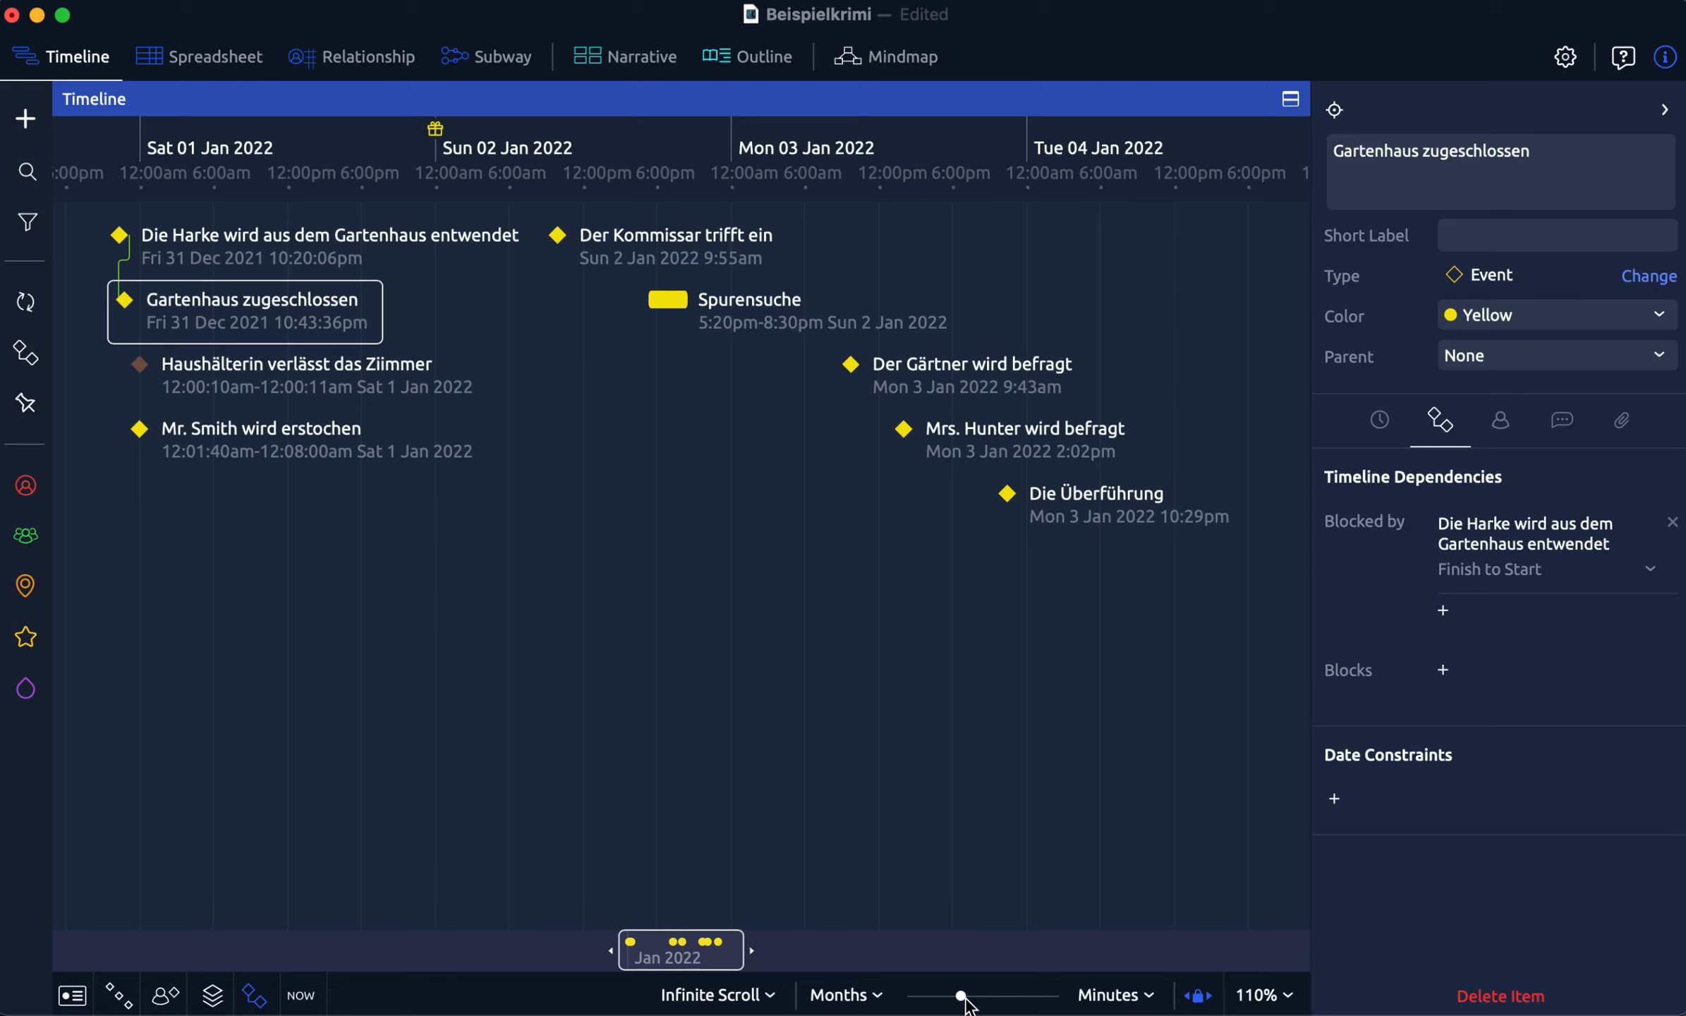
# Move "Gartenhaus zugeschlossen" back to about 9:28pm on Fri 31 Dec 2021, before the original time of its blocking event, and dismiss the notice
pyautogui.moveTo(960, 995); pyautogui.dragTo(975, 996)
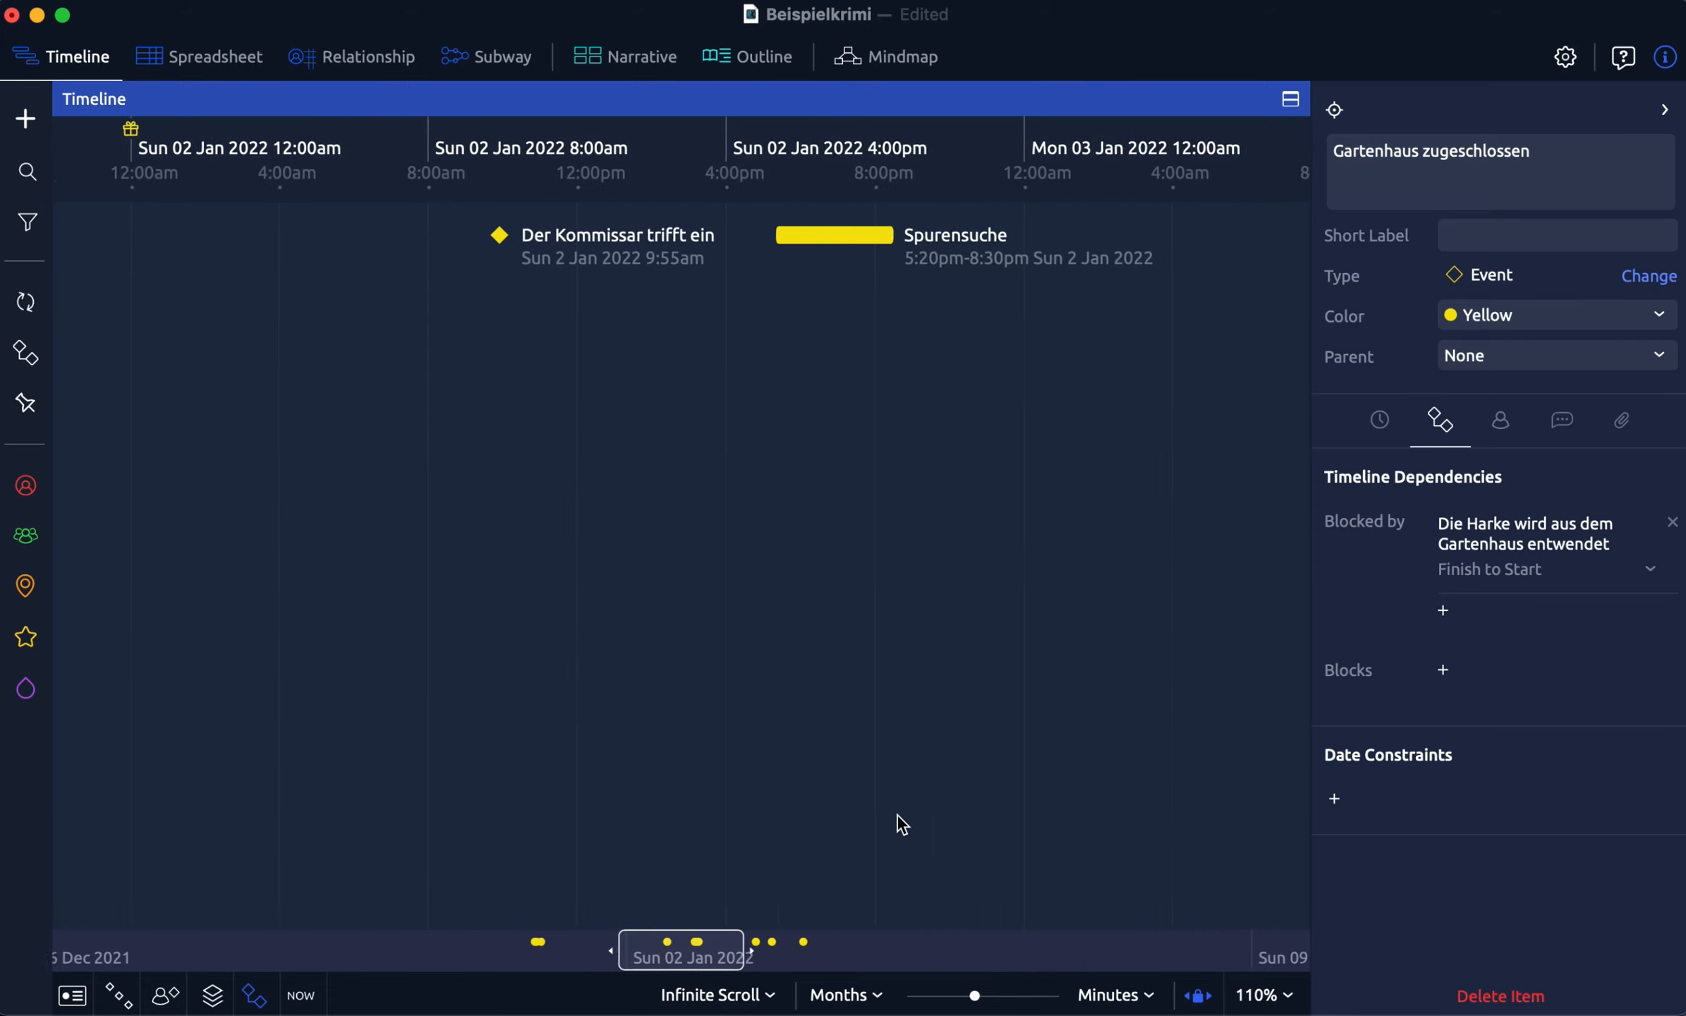
pyautogui.hscroll(-3, 897, 814)
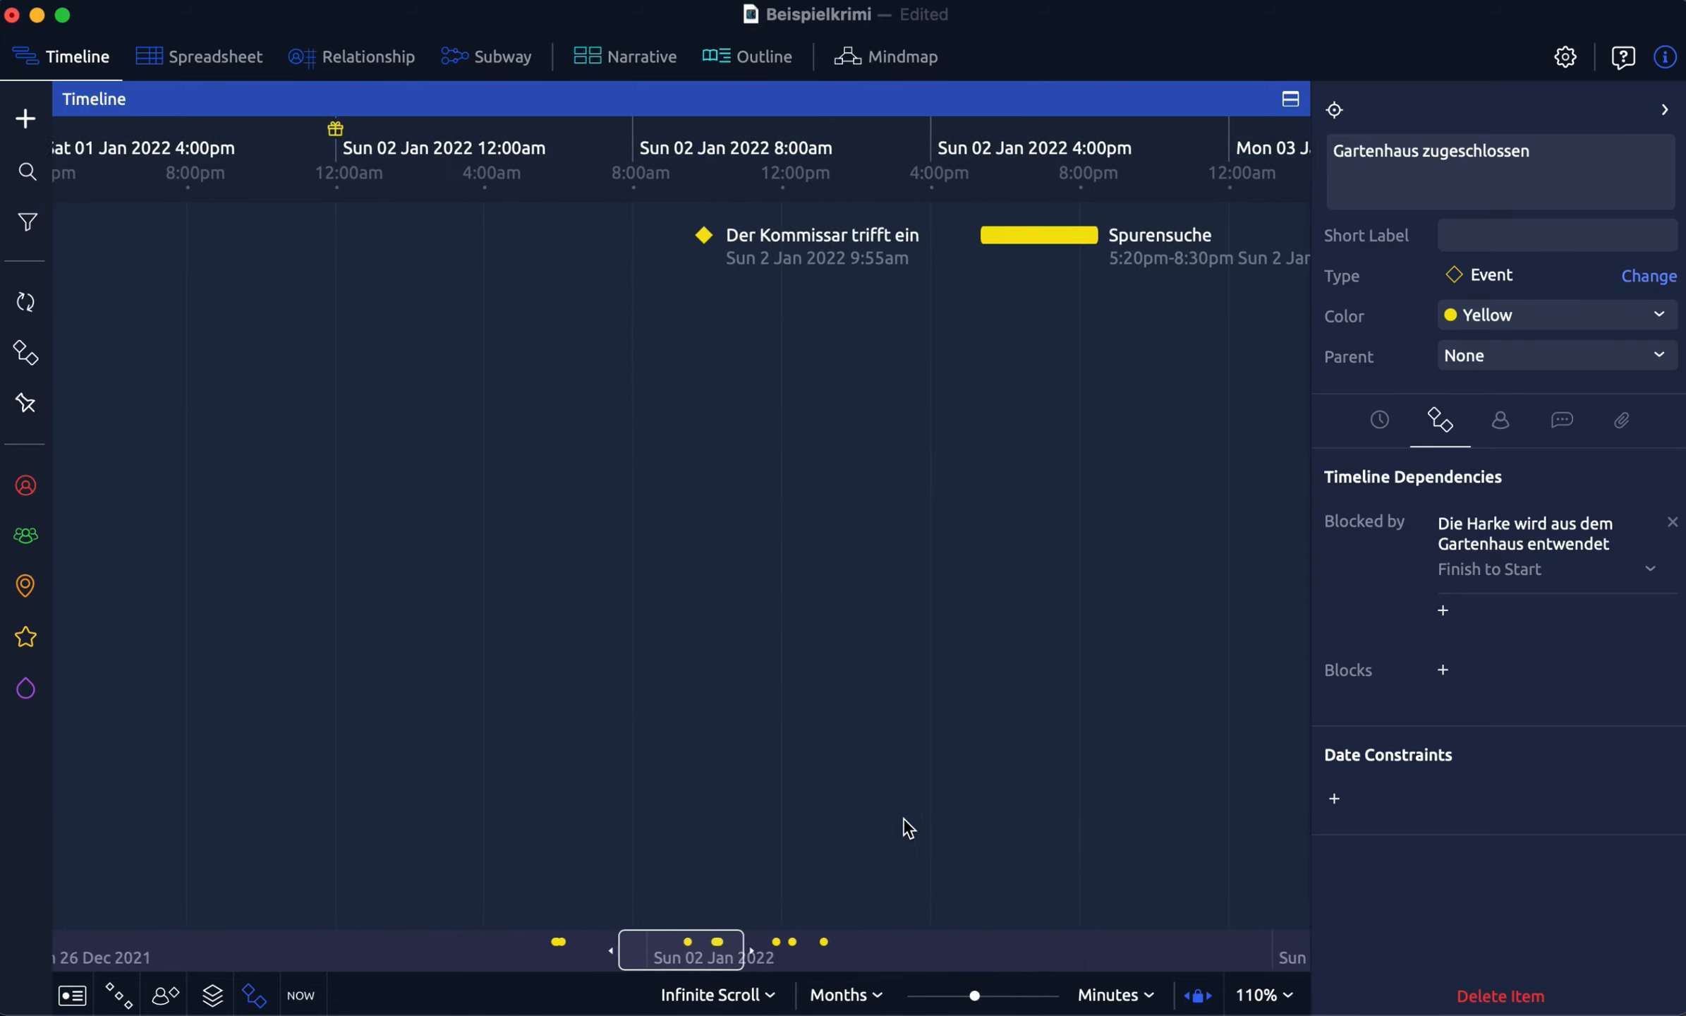
pyautogui.click(1334, 111)
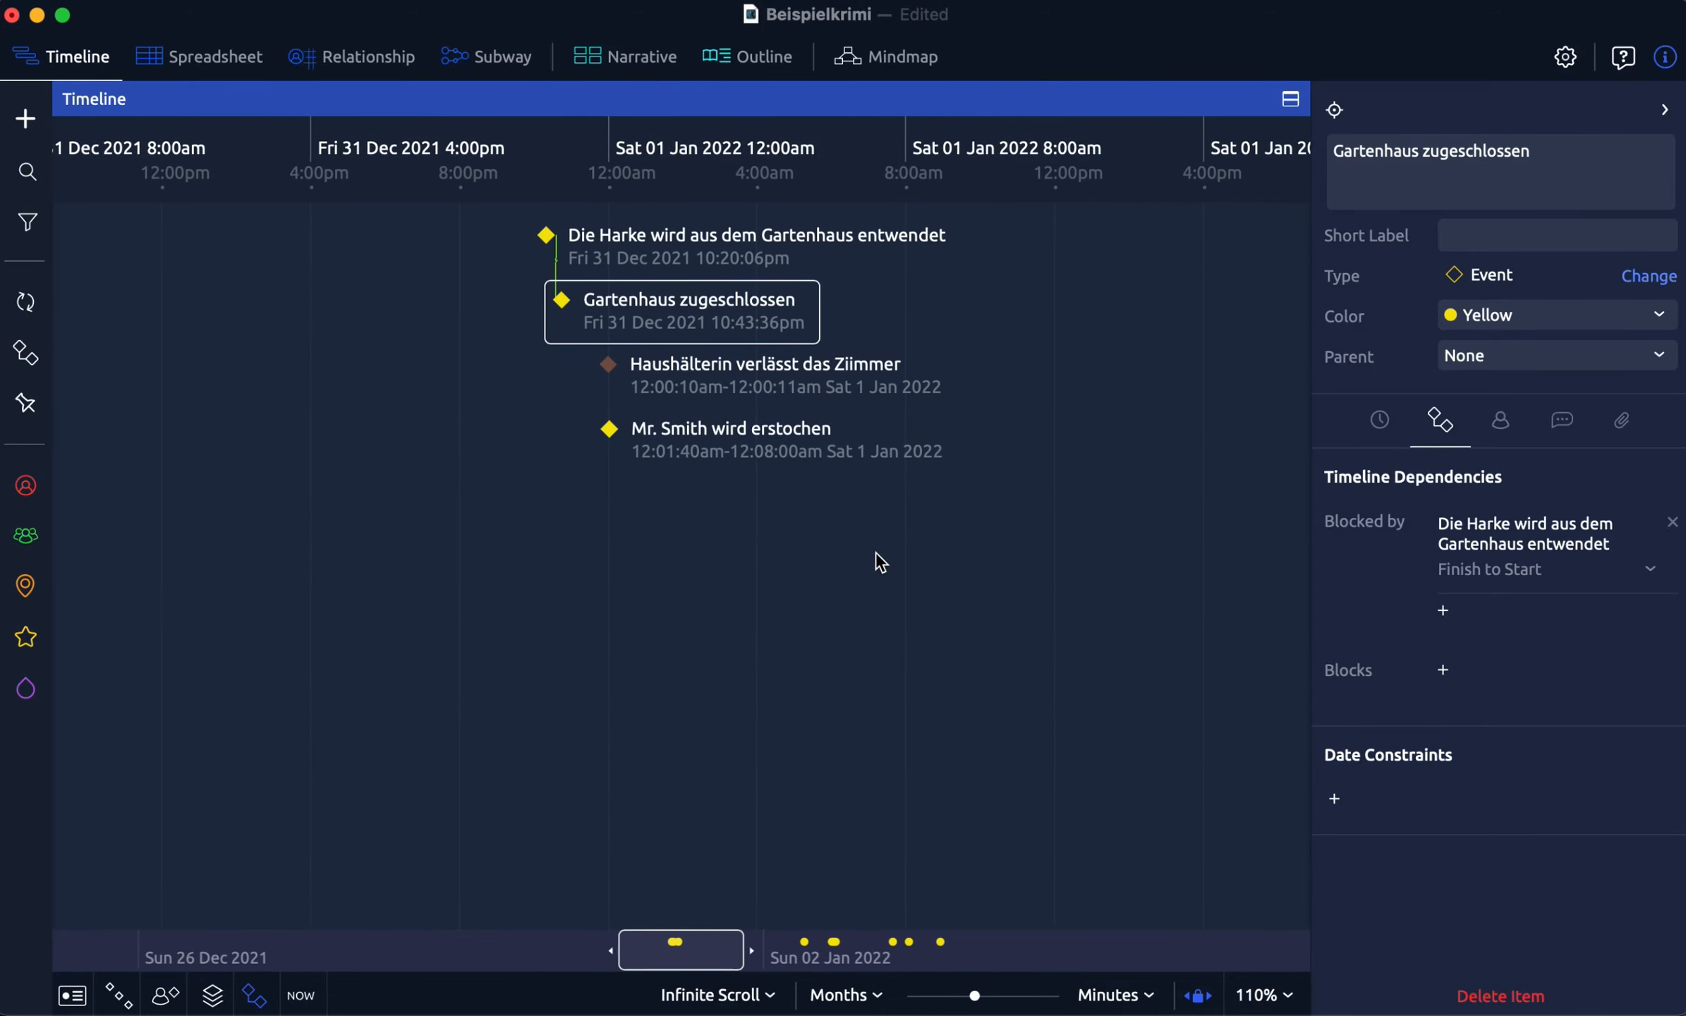
pyautogui.moveTo(743, 949); pyautogui.dragTo(659, 945)
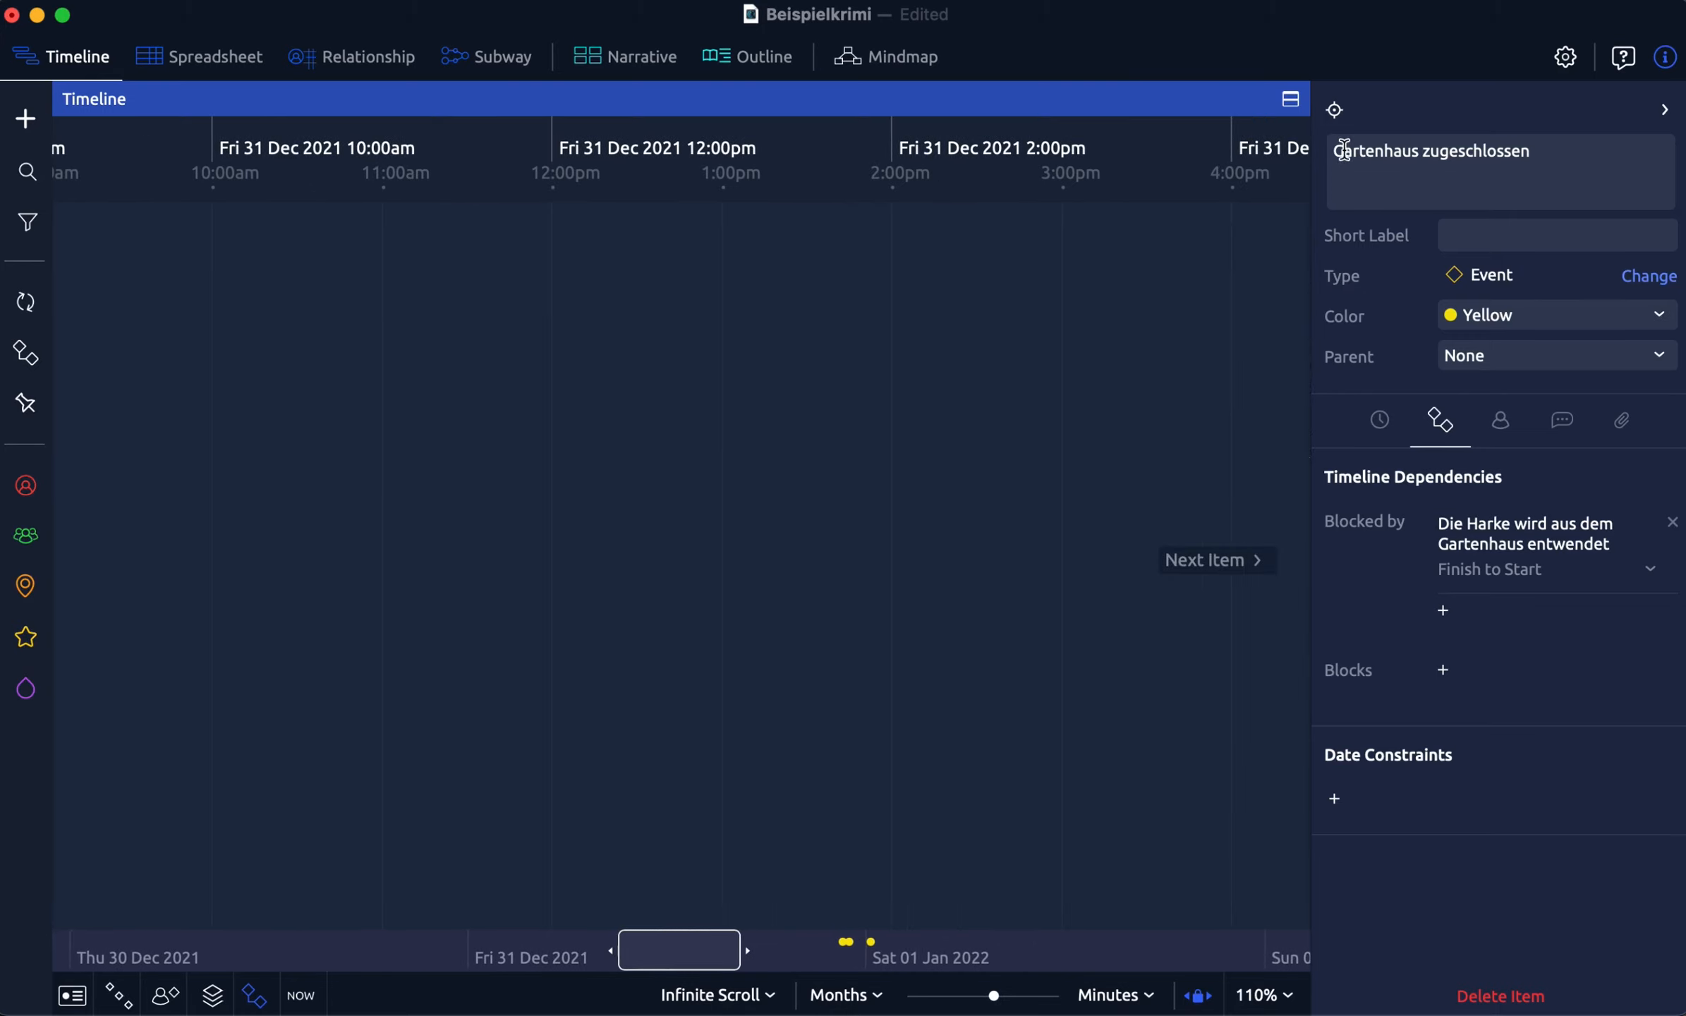
pyautogui.click(1334, 110)
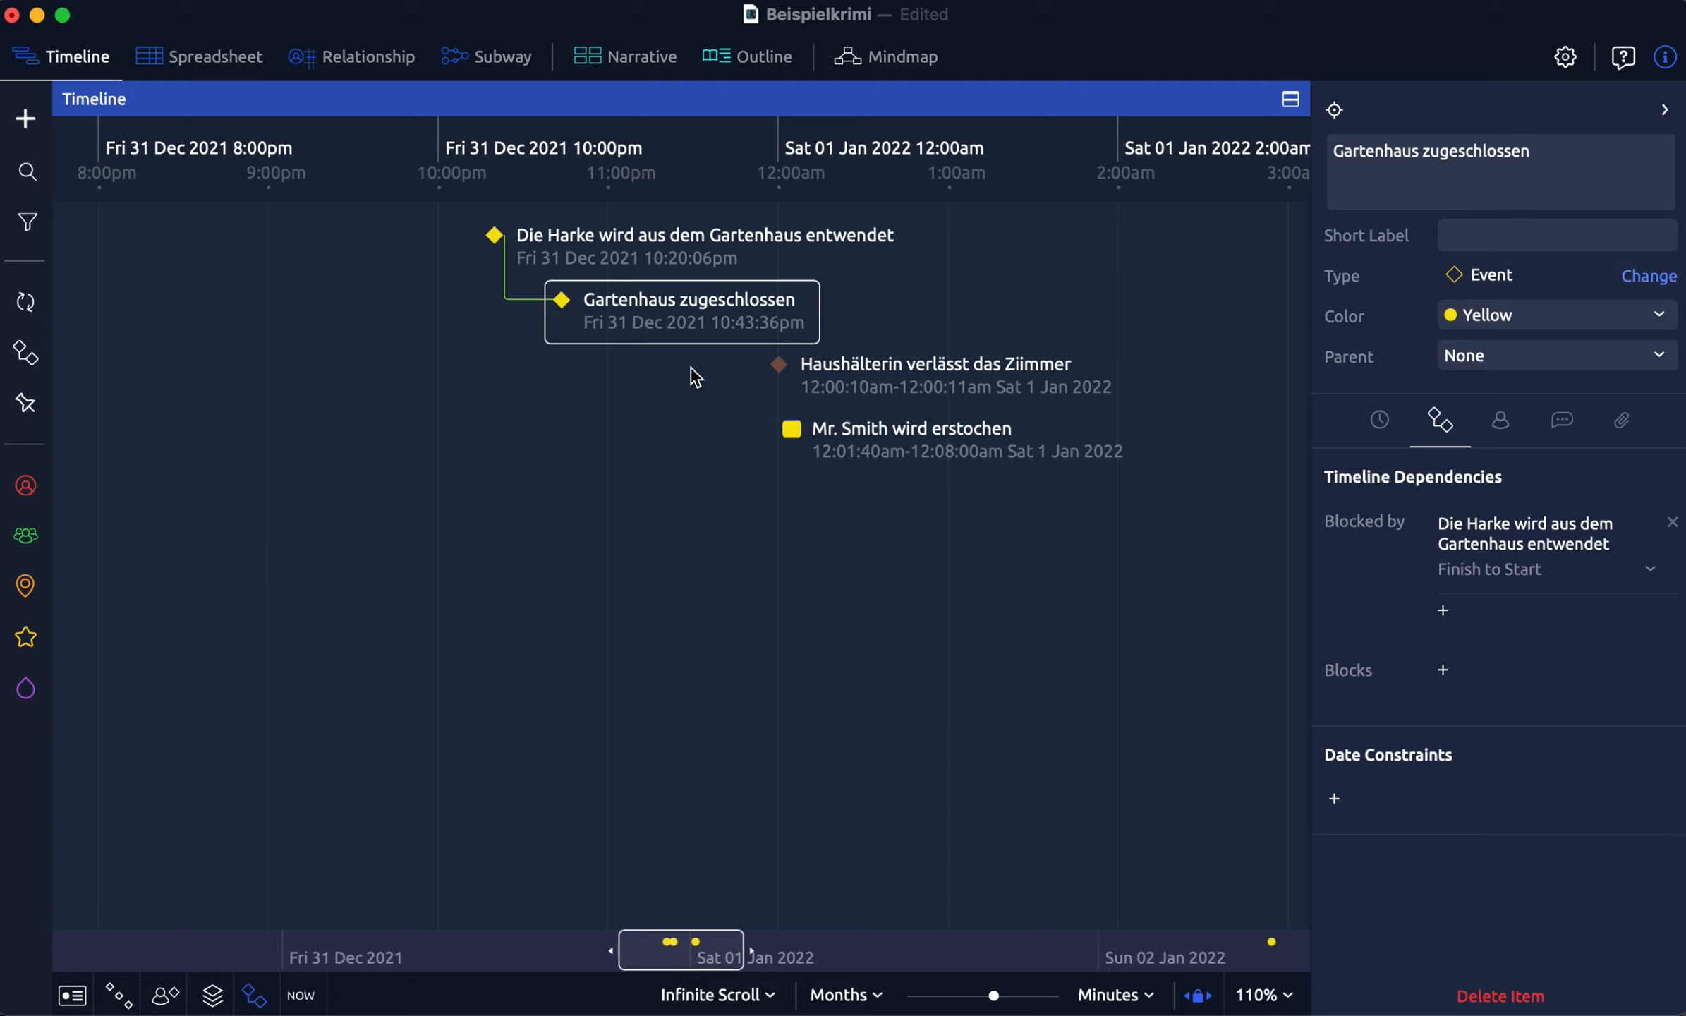
pyautogui.moveTo(688, 325); pyautogui.dragTo(474, 340)
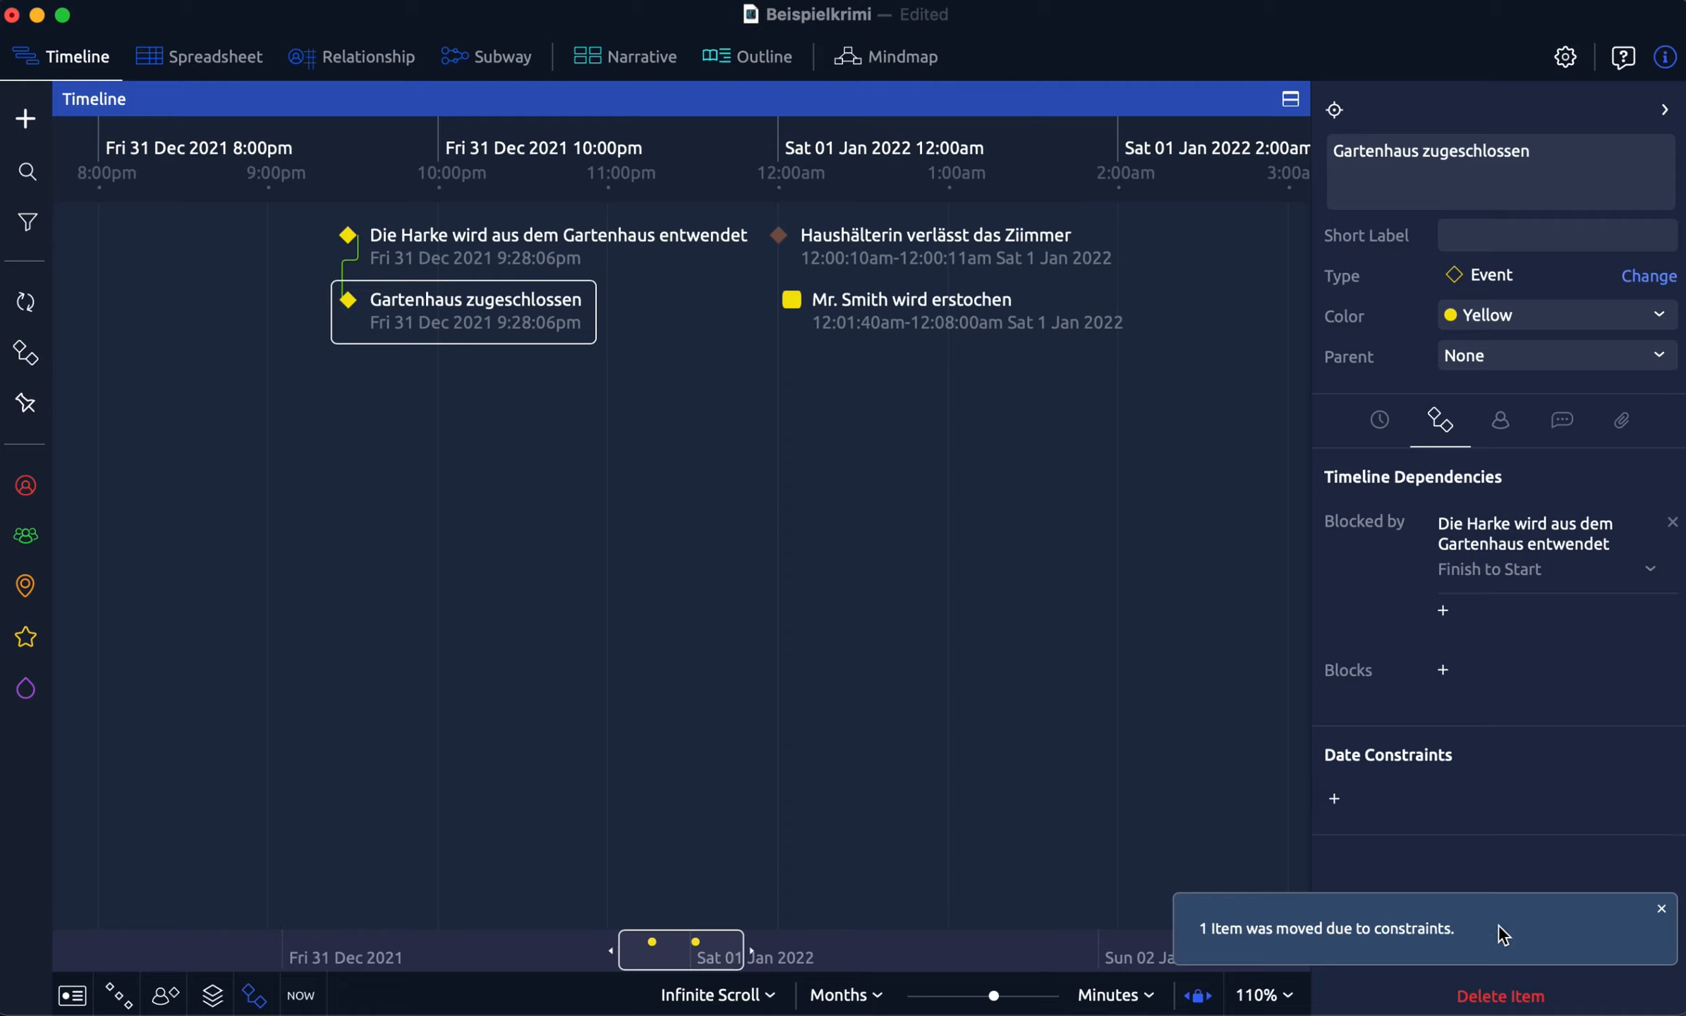
pyautogui.click(1662, 911)
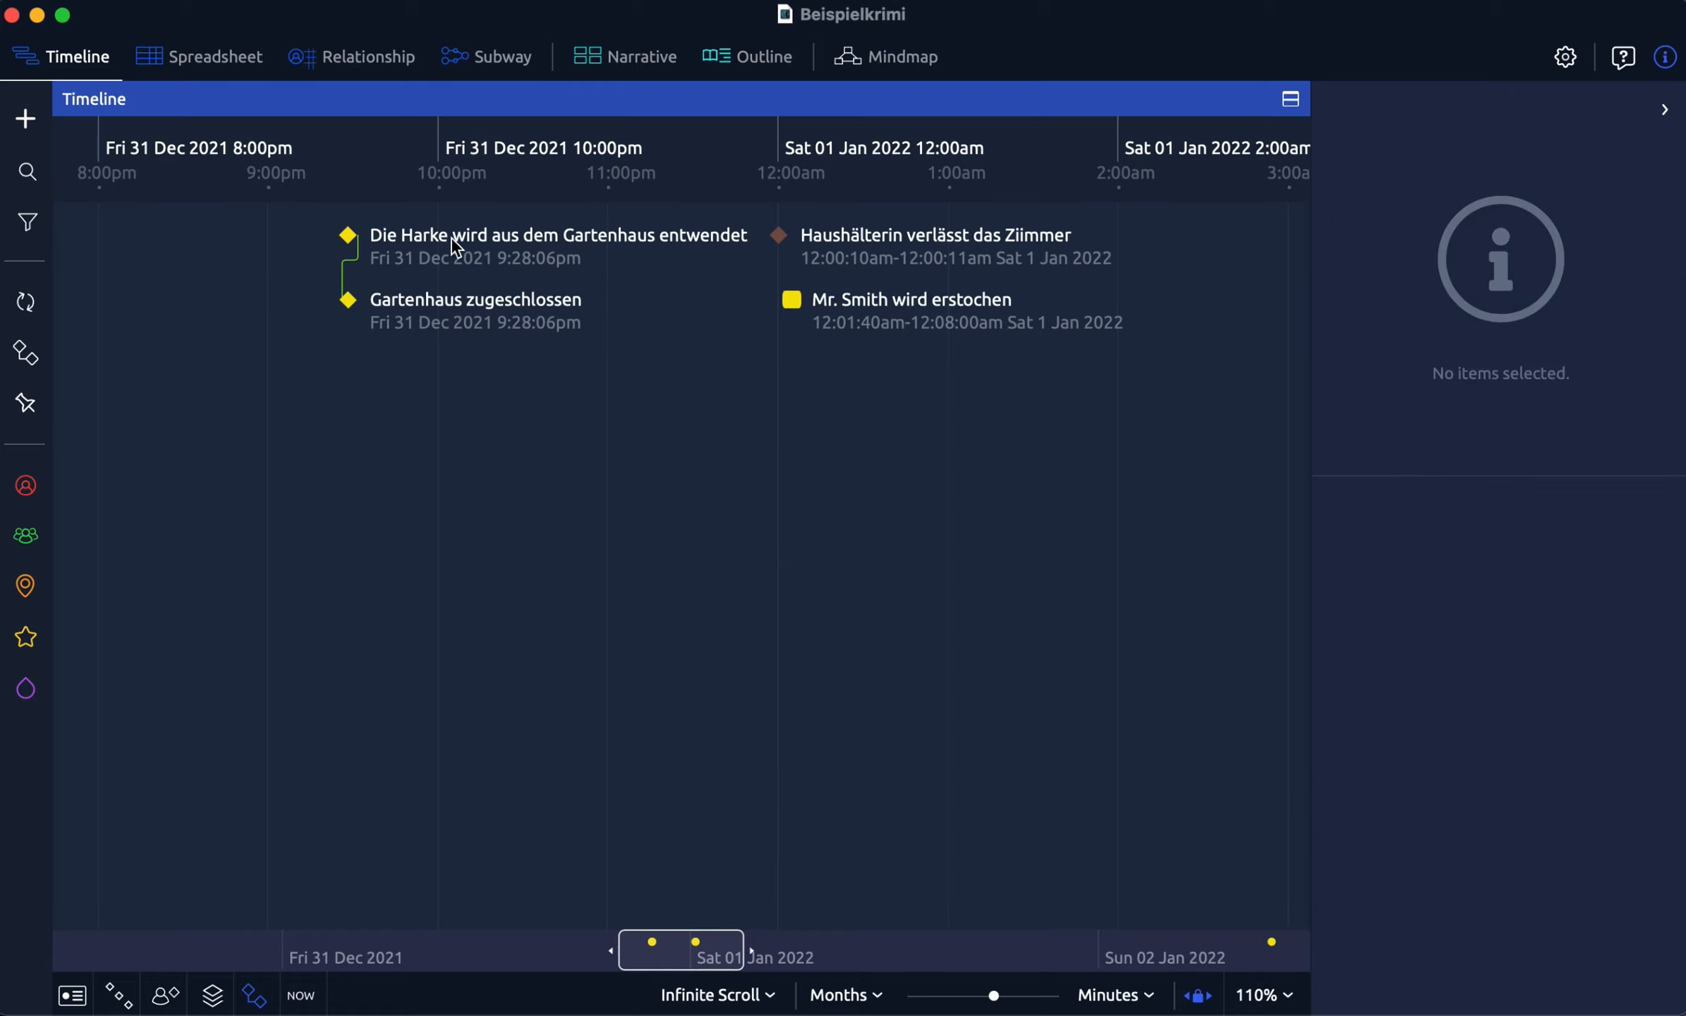
# Move "Gartenhaus zugeschlossen" forward to about 10:22pm, back to about 8:37pm, and forward again to about 9:48pm on 31 Dec 2021
pyautogui.moveTo(425, 326); pyautogui.dragTo(579, 314)
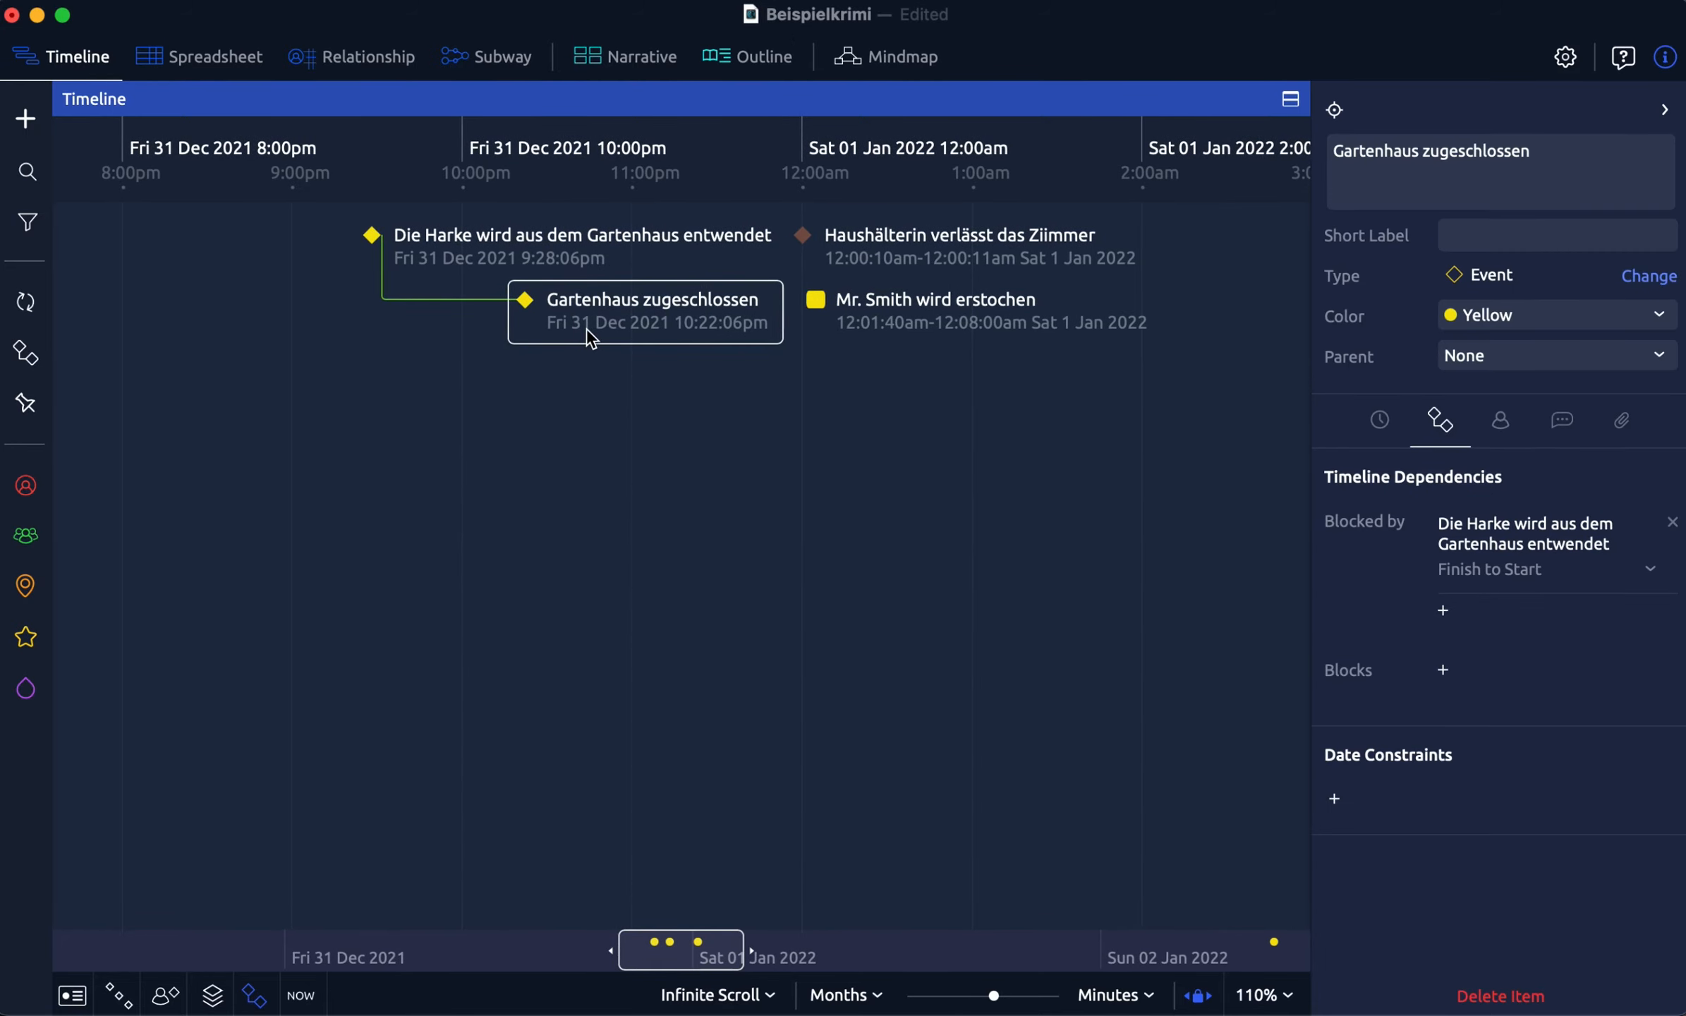
pyautogui.moveTo(588, 332); pyautogui.dragTo(293, 326)
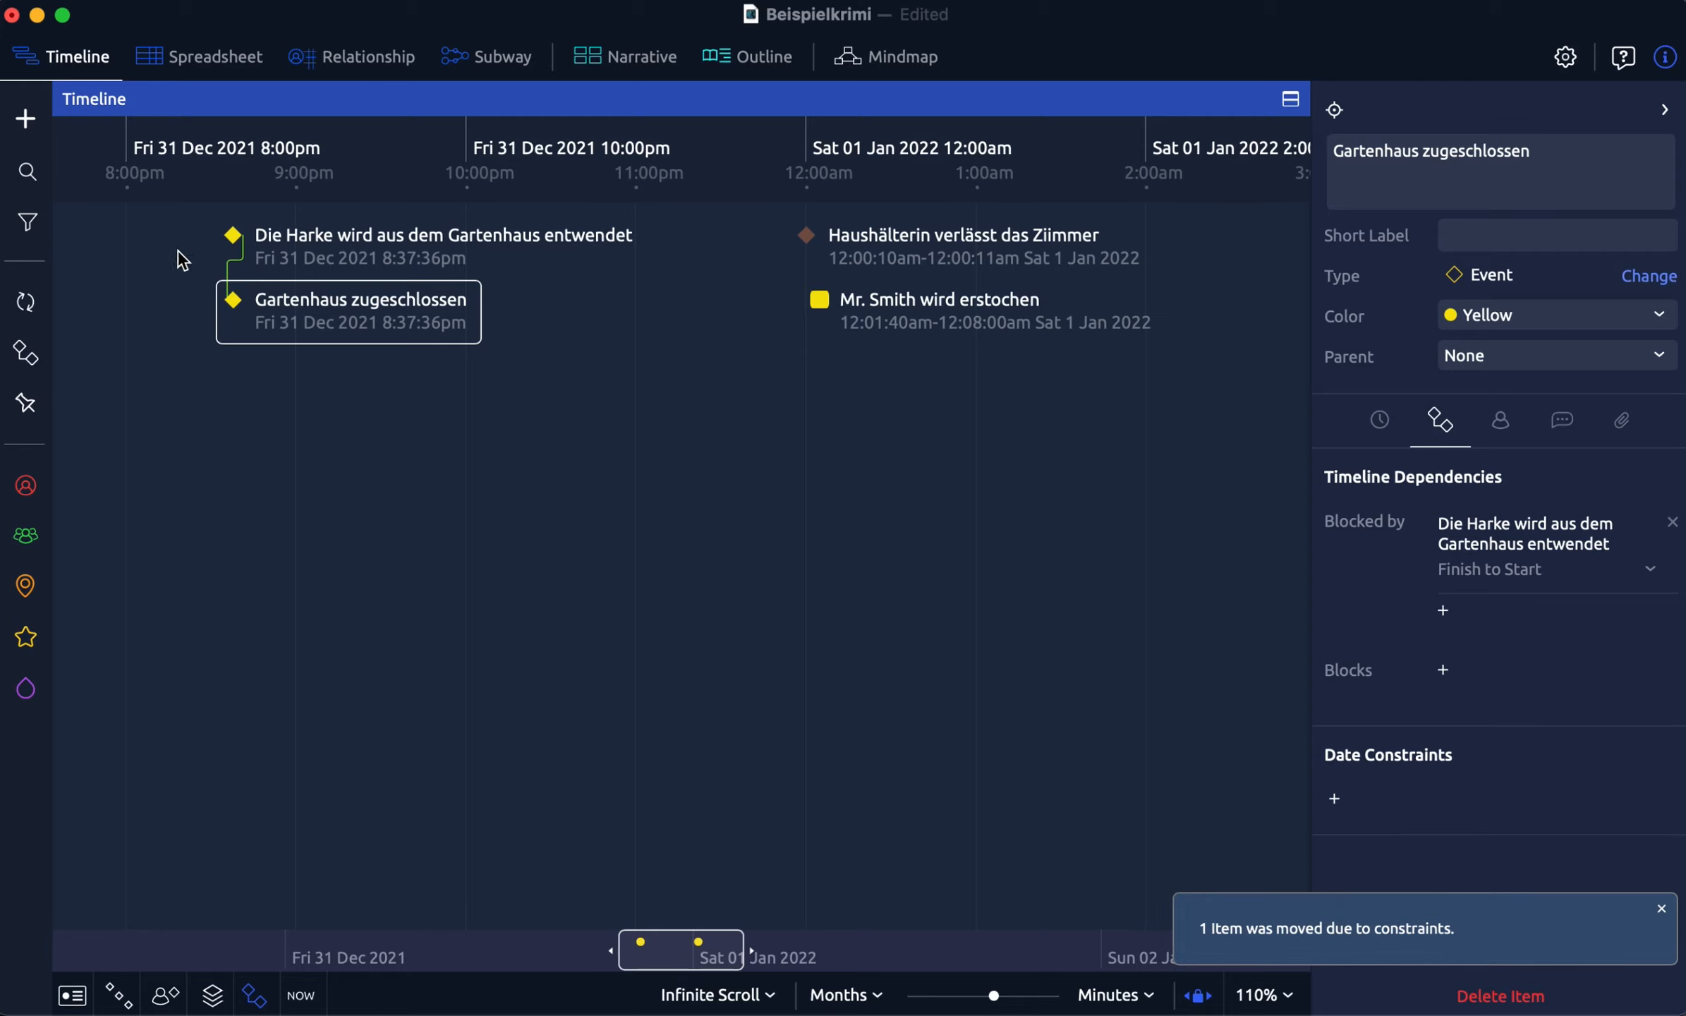
pyautogui.click(1661, 909)
pyautogui.moveTo(395, 326); pyautogui.dragTo(596, 326)
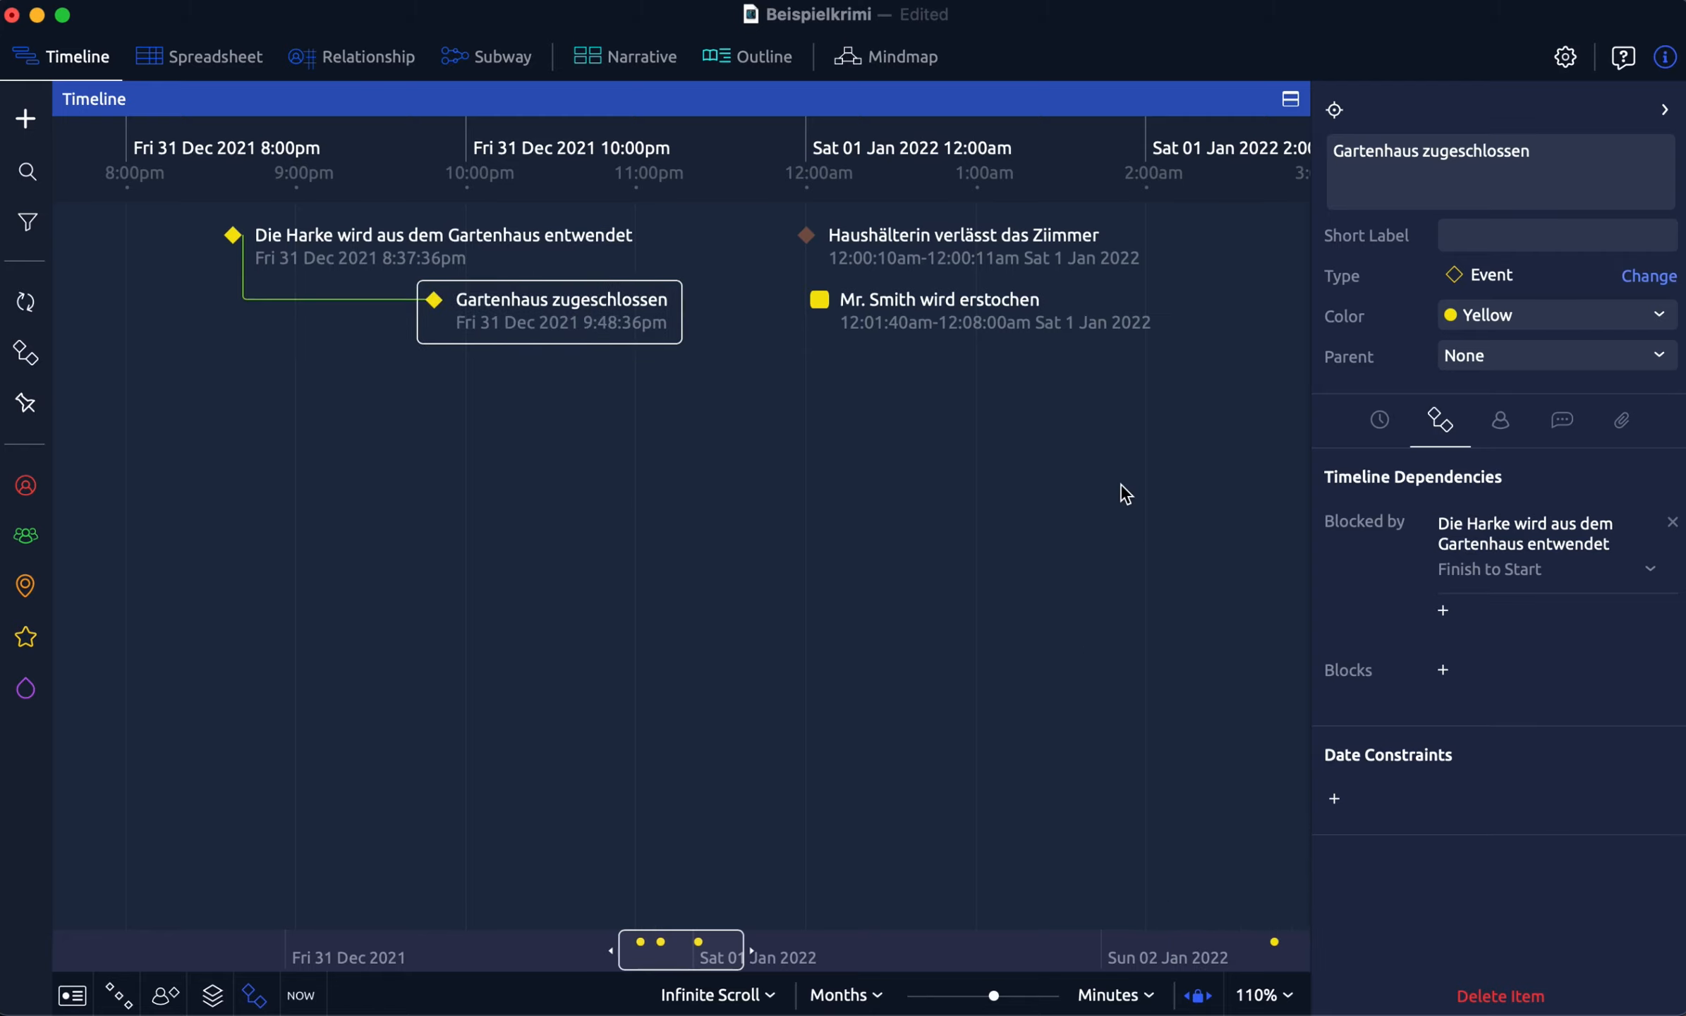
# Check the dependencies of "Die Harke wird aus dem Gartenhaus entwendet" and review the automatic calculation options in the timeline settings
pyautogui.click(450, 244)
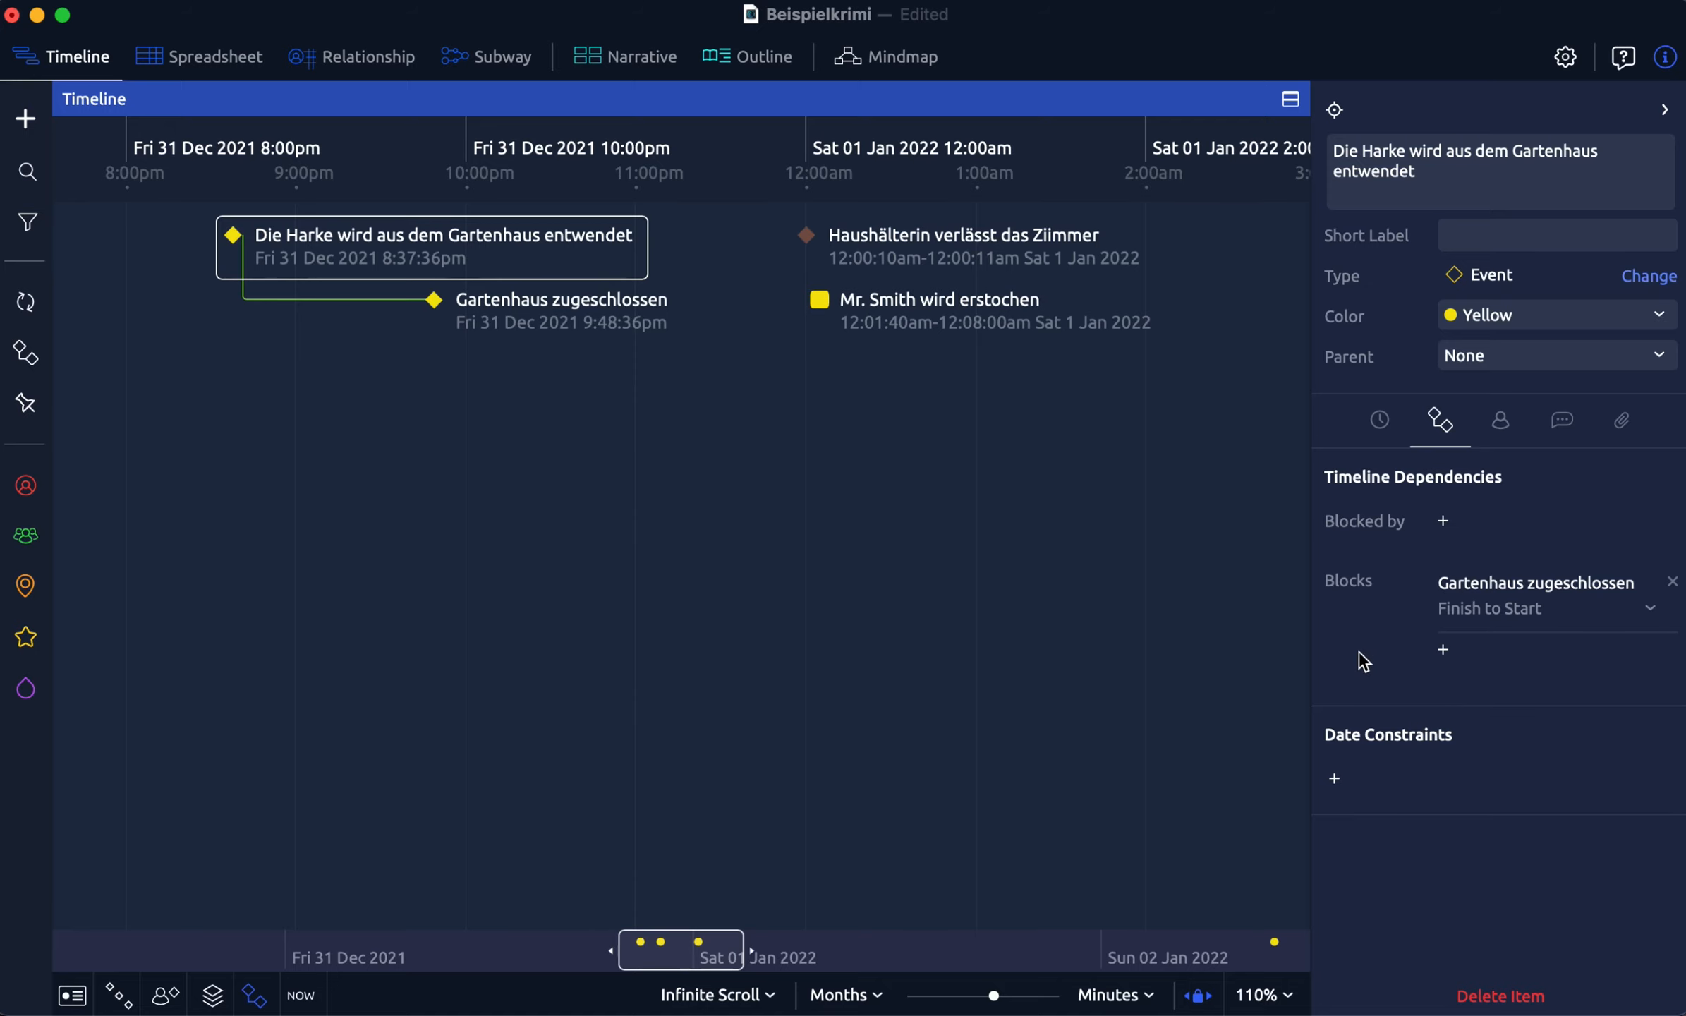
pyautogui.click(1566, 58)
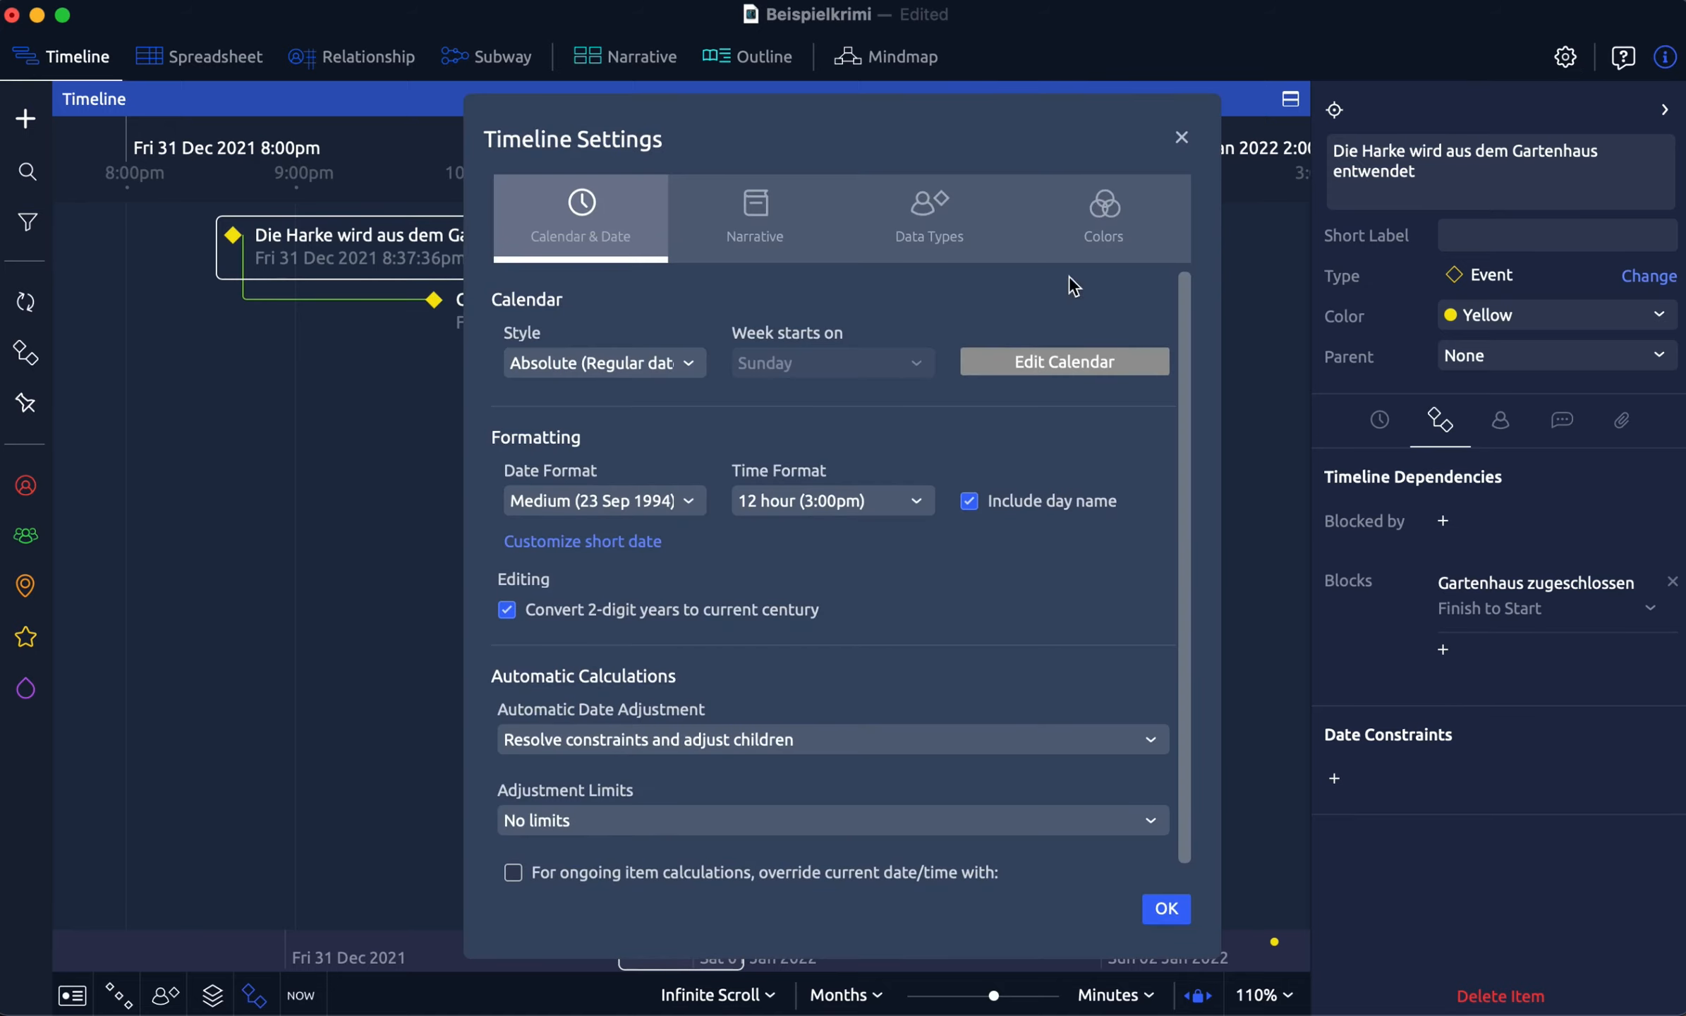
pyautogui.scroll(-1, 663, 660)
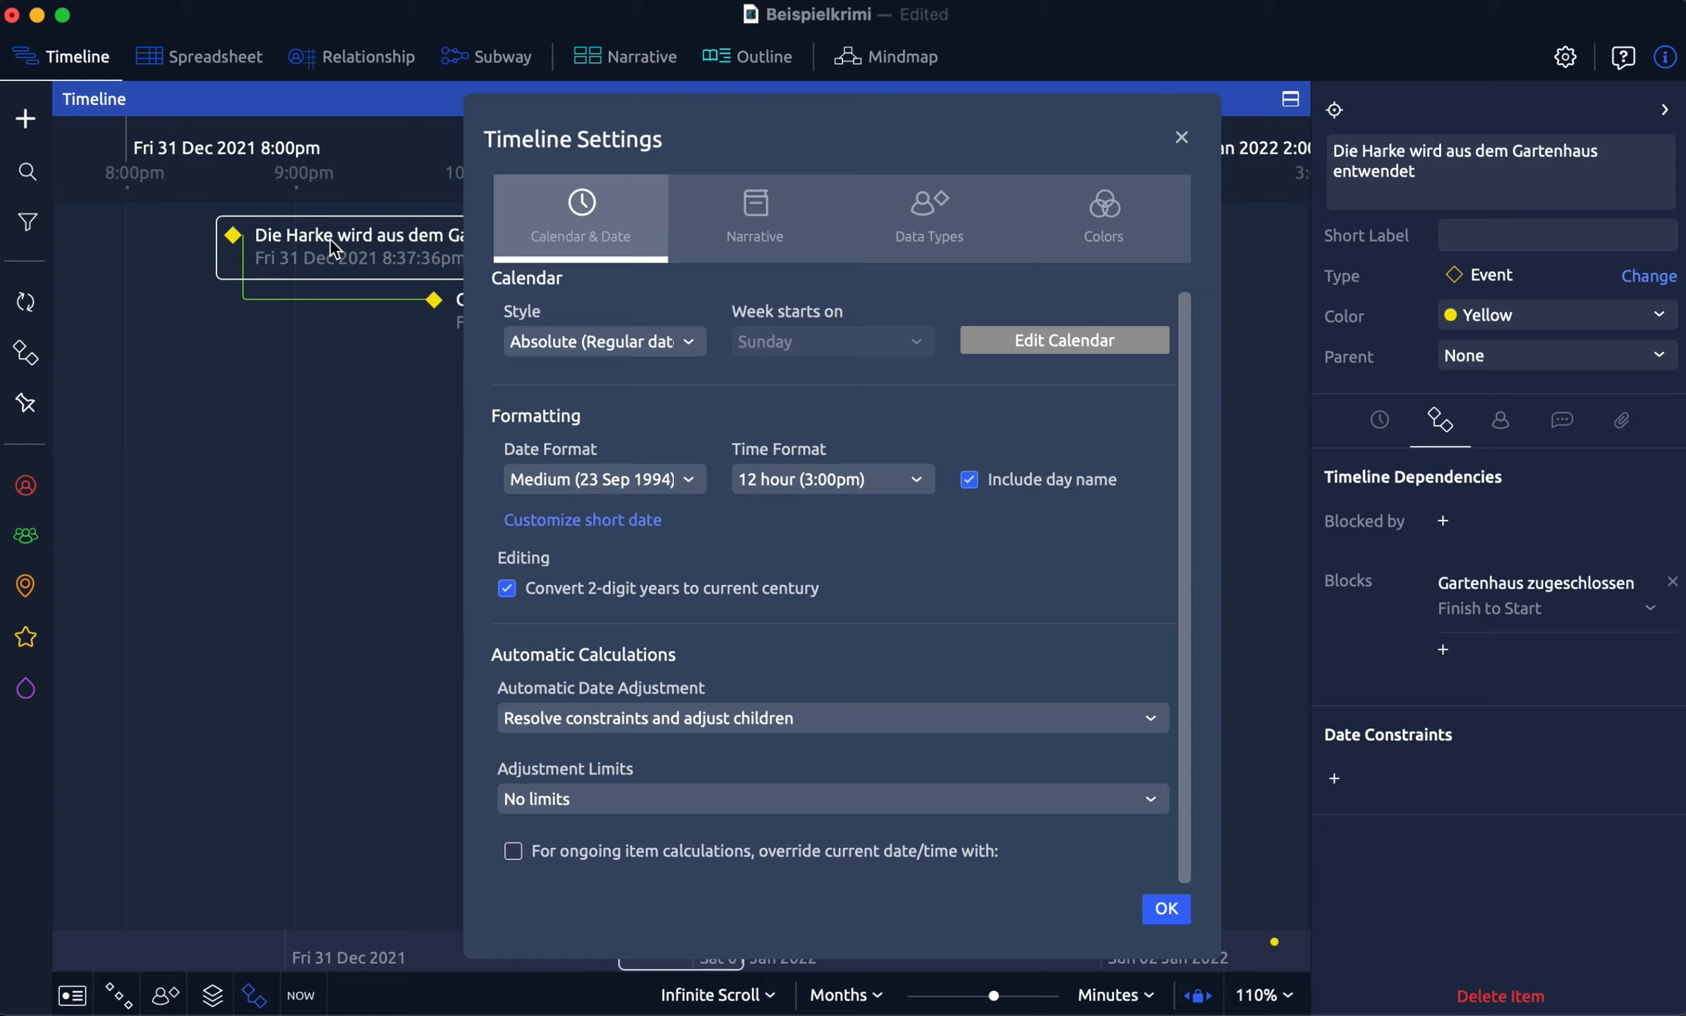
pyautogui.click(1166, 908)
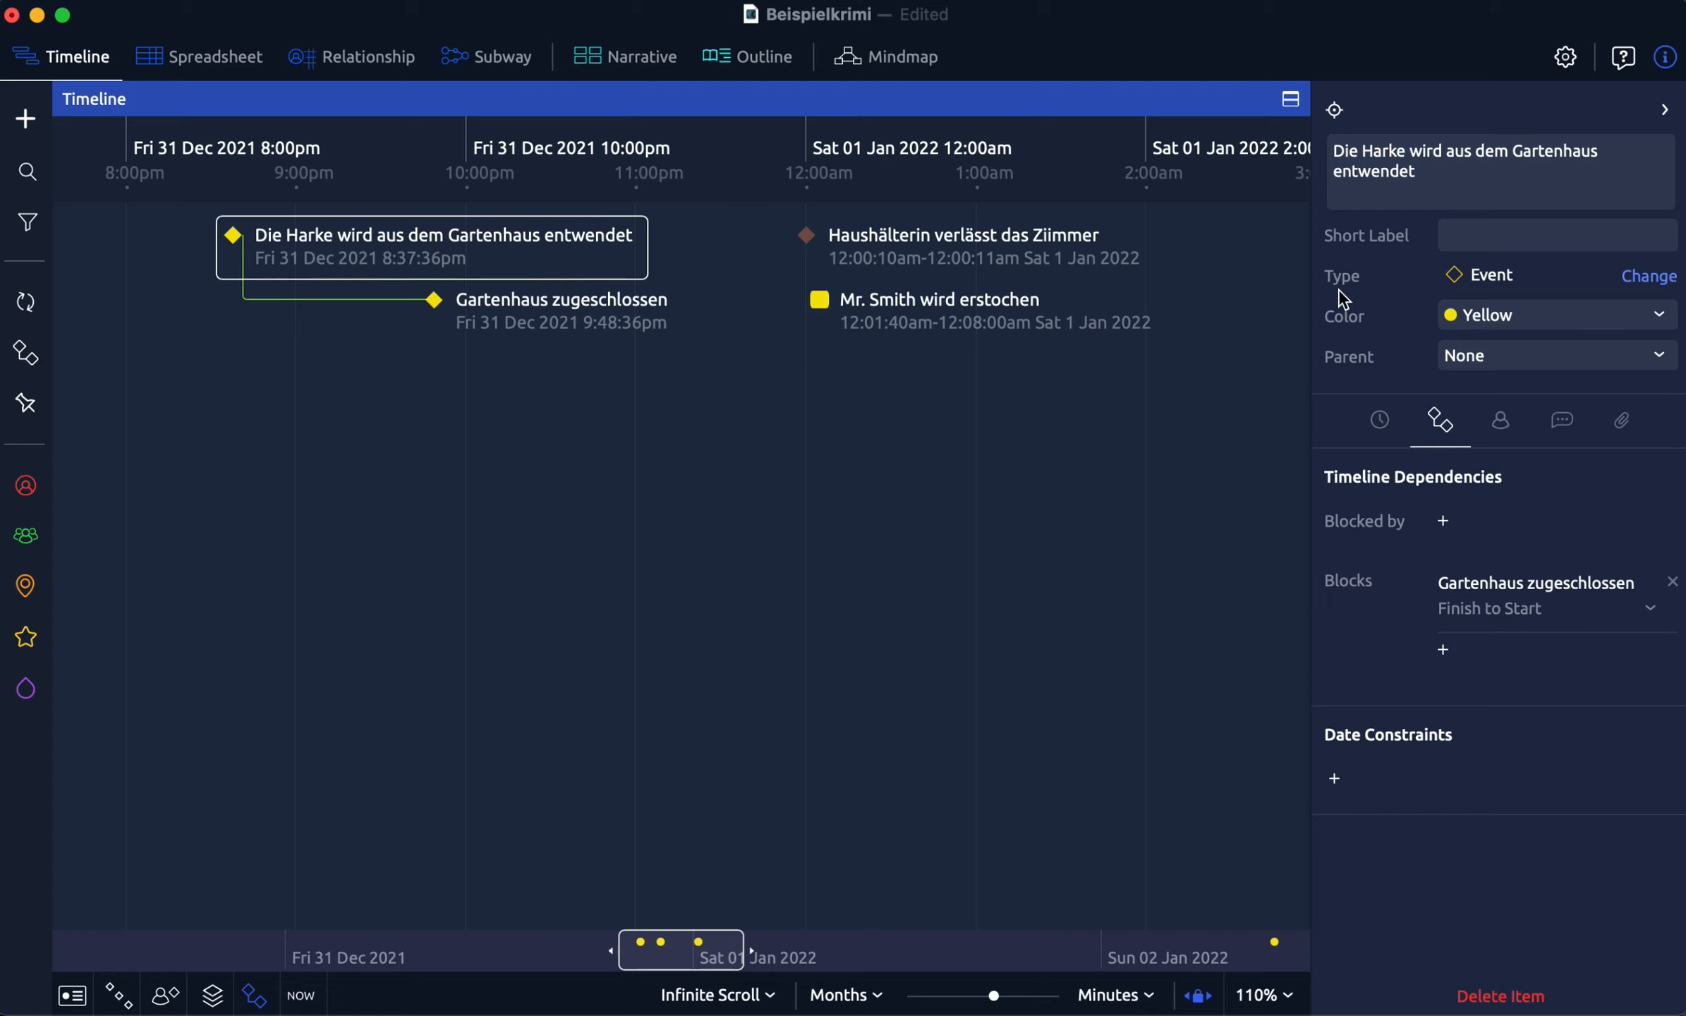
# Add an event labelled "Die Harke wird neben das Gartenhaus gelegt" and place it at about 8:46pm on Fri 31 Dec 2021
pyautogui.click(28, 119)
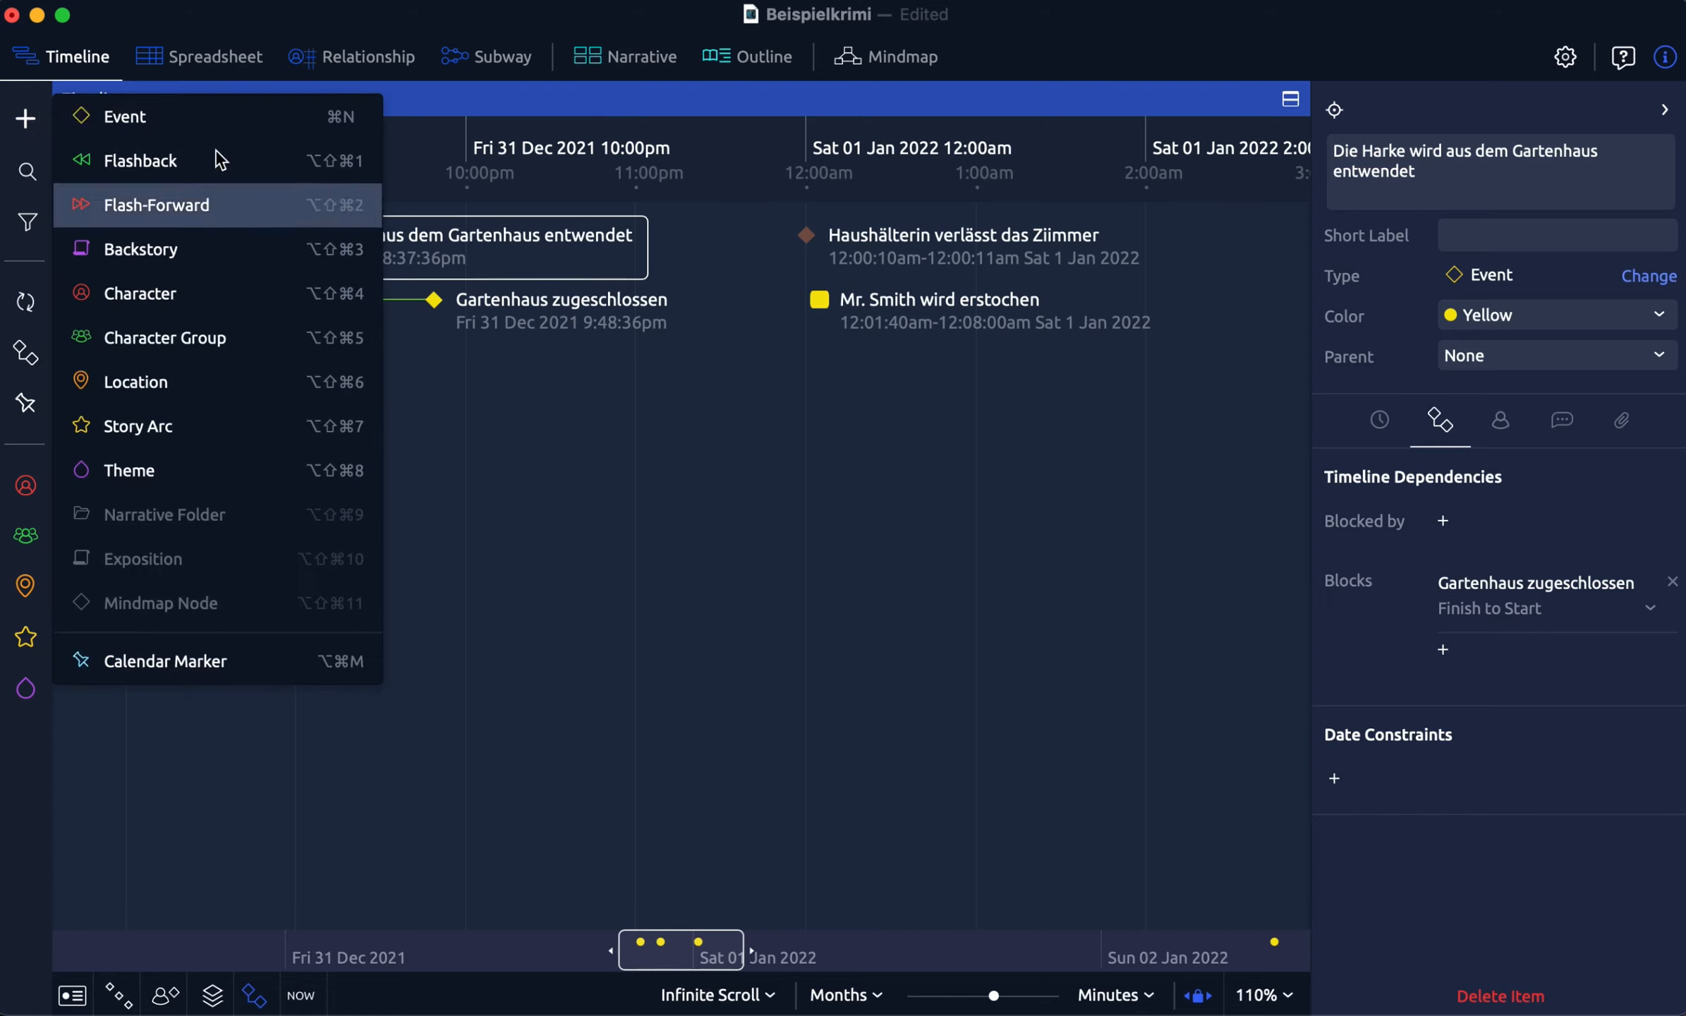
pyautogui.click(193, 117)
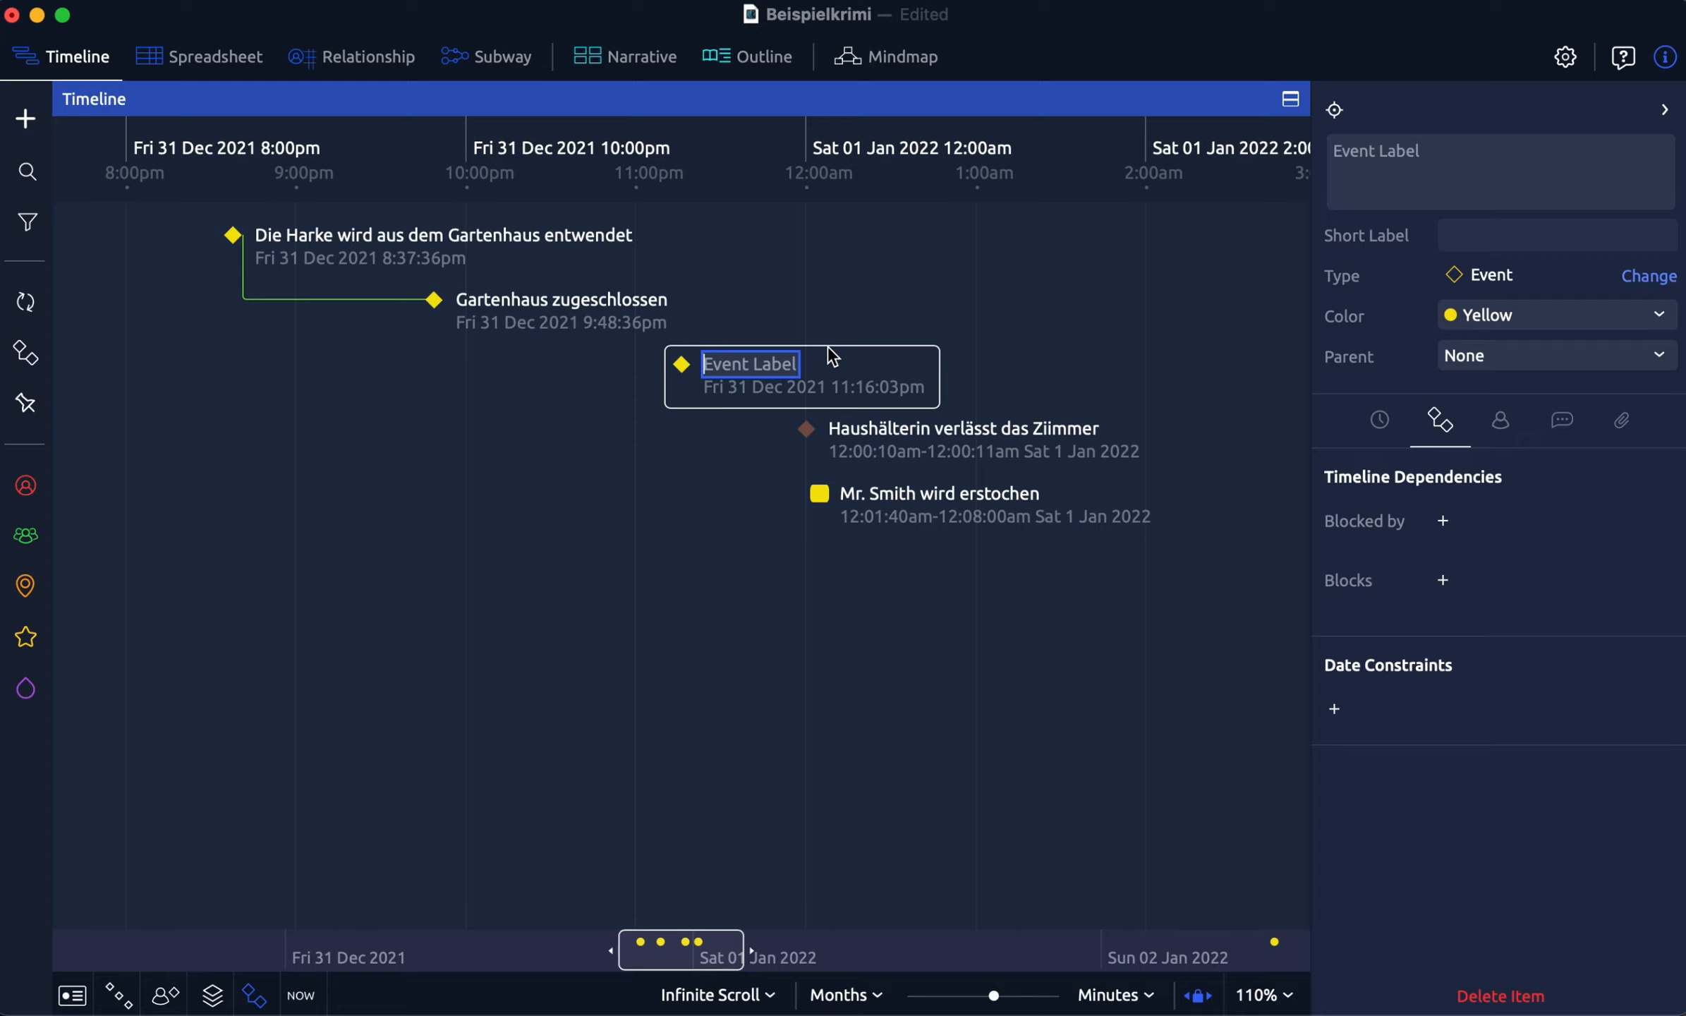
pyautogui.write('D')
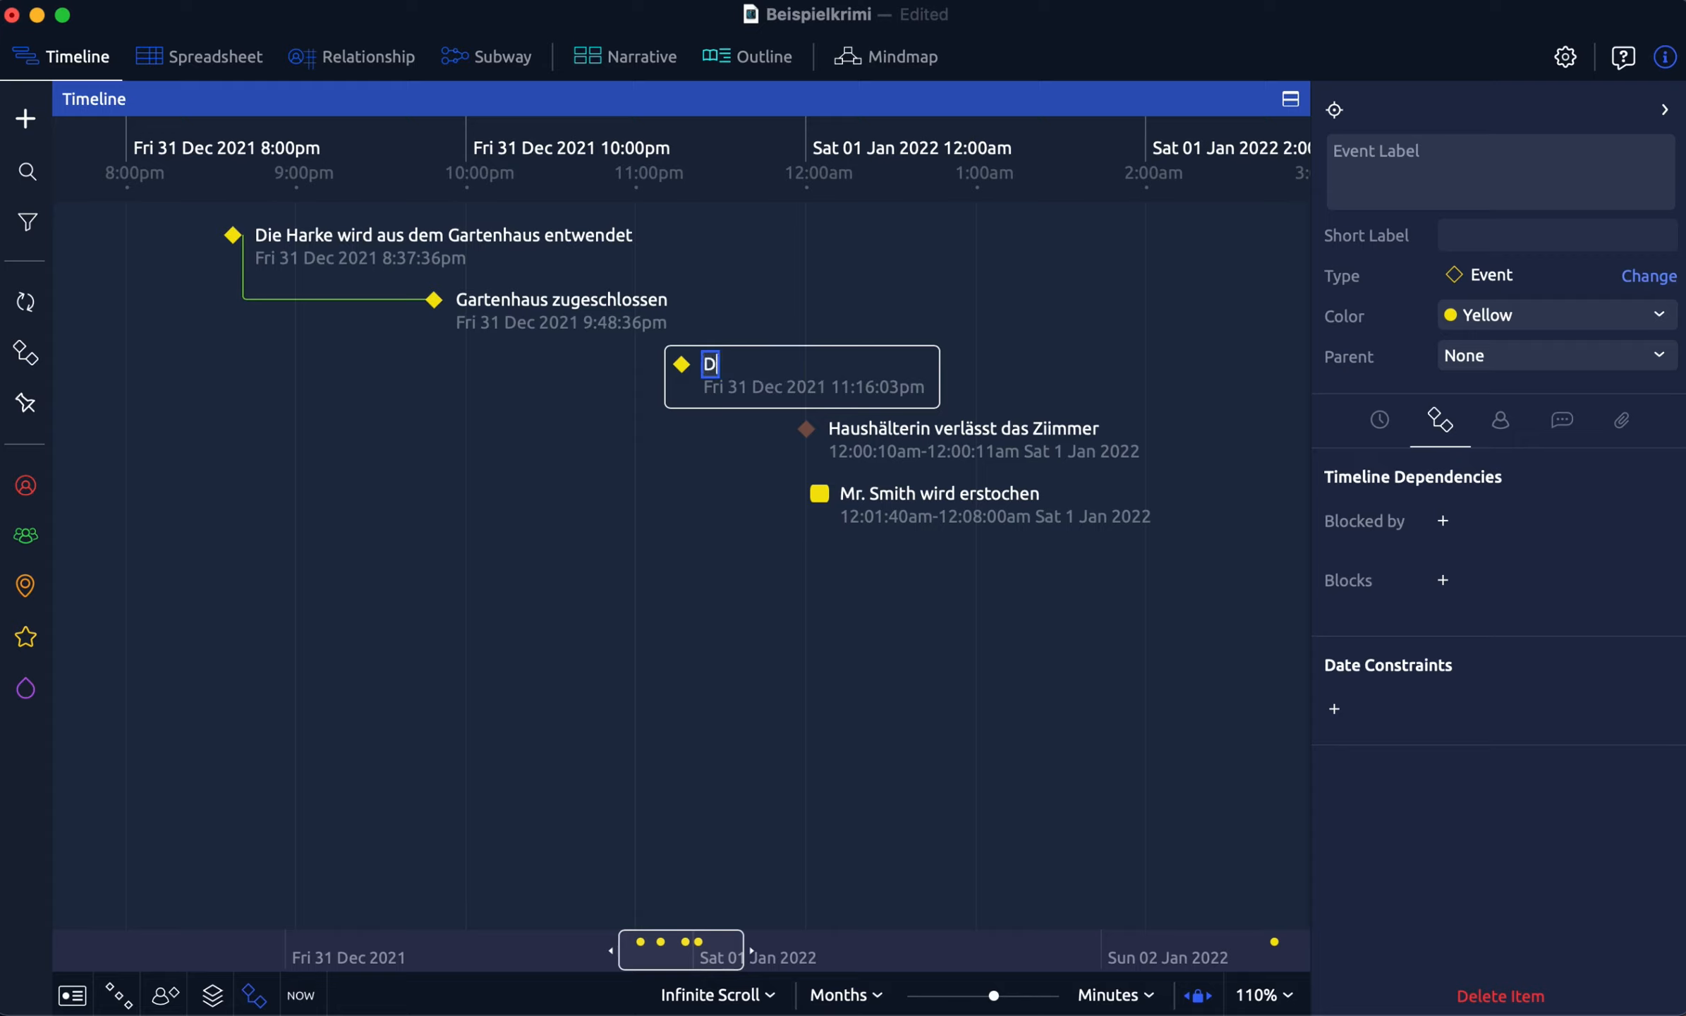
pyautogui.write('ie Harke wird ')
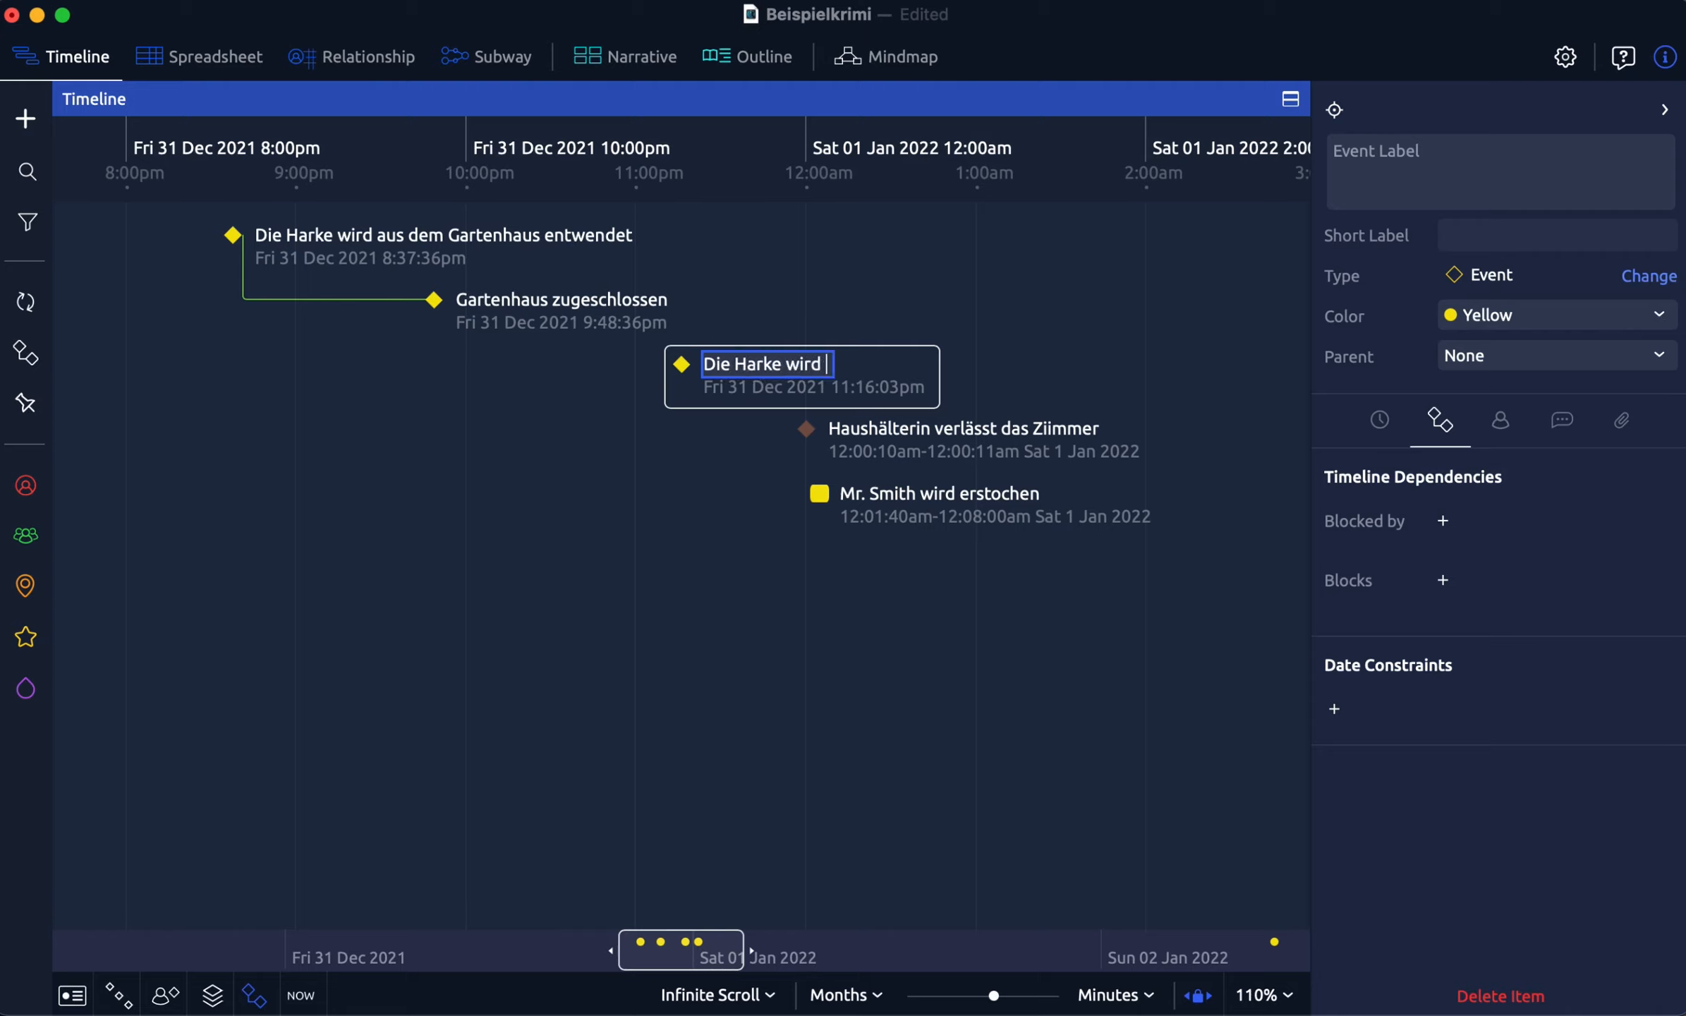
pyautogui.write('neben das Garten')
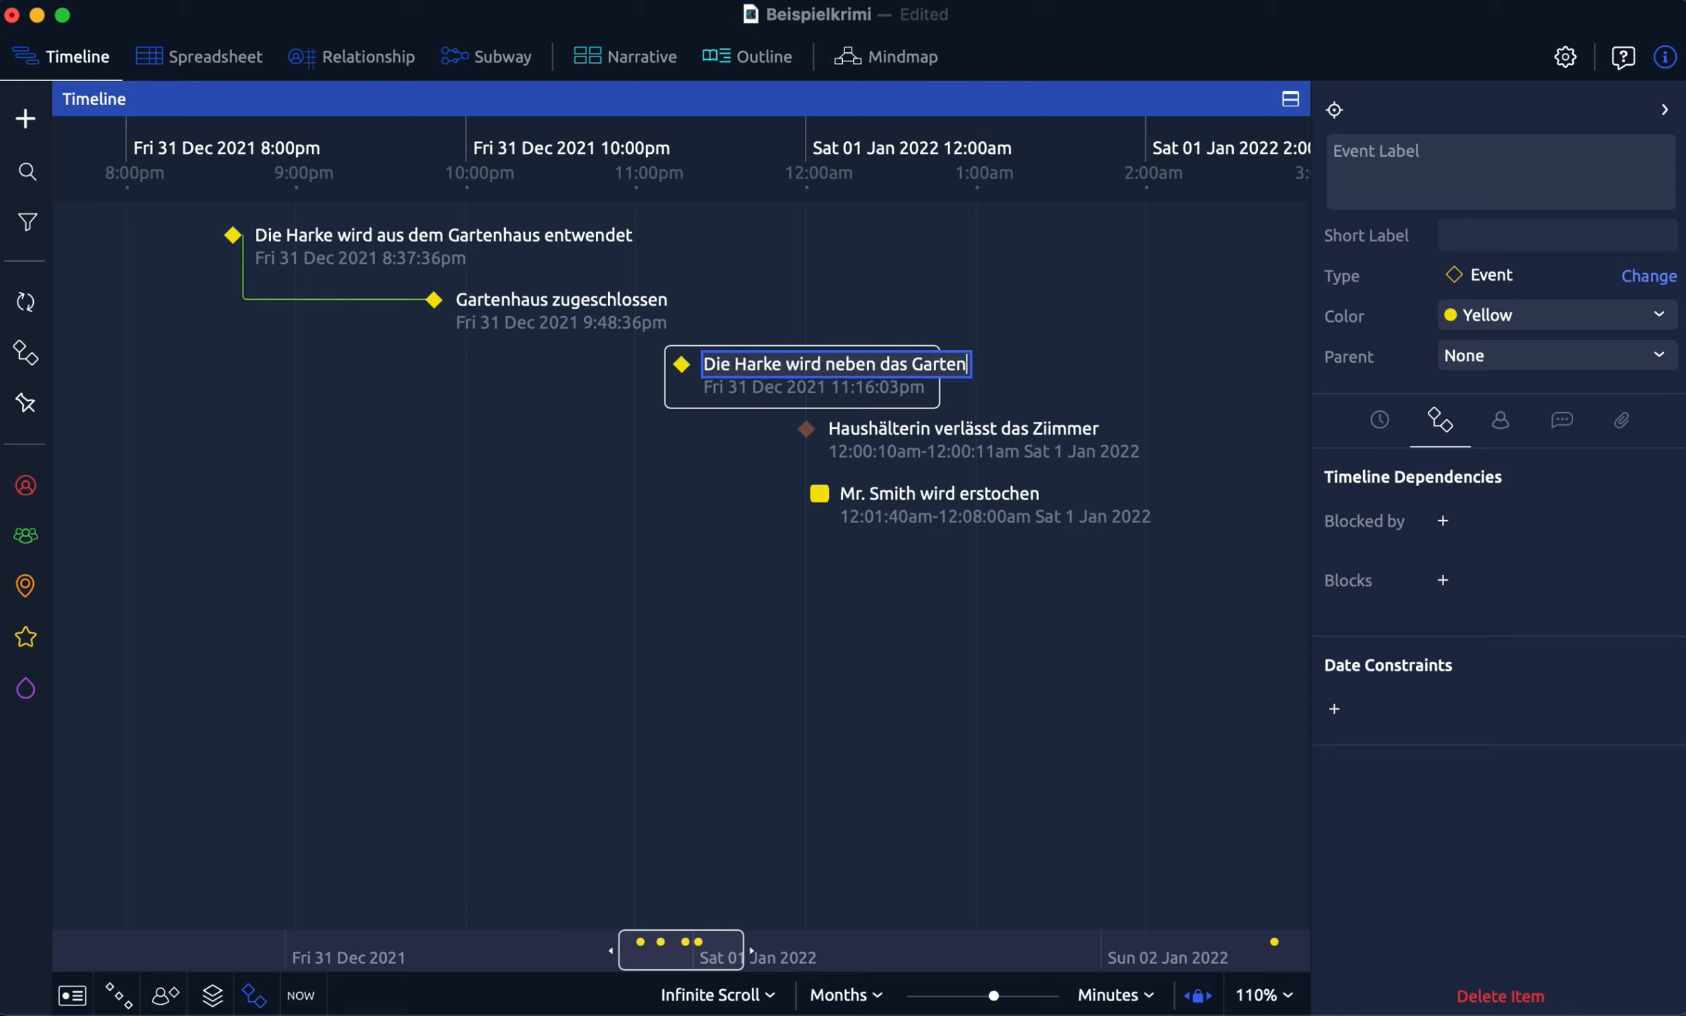
pyautogui.write('haus gelegt')
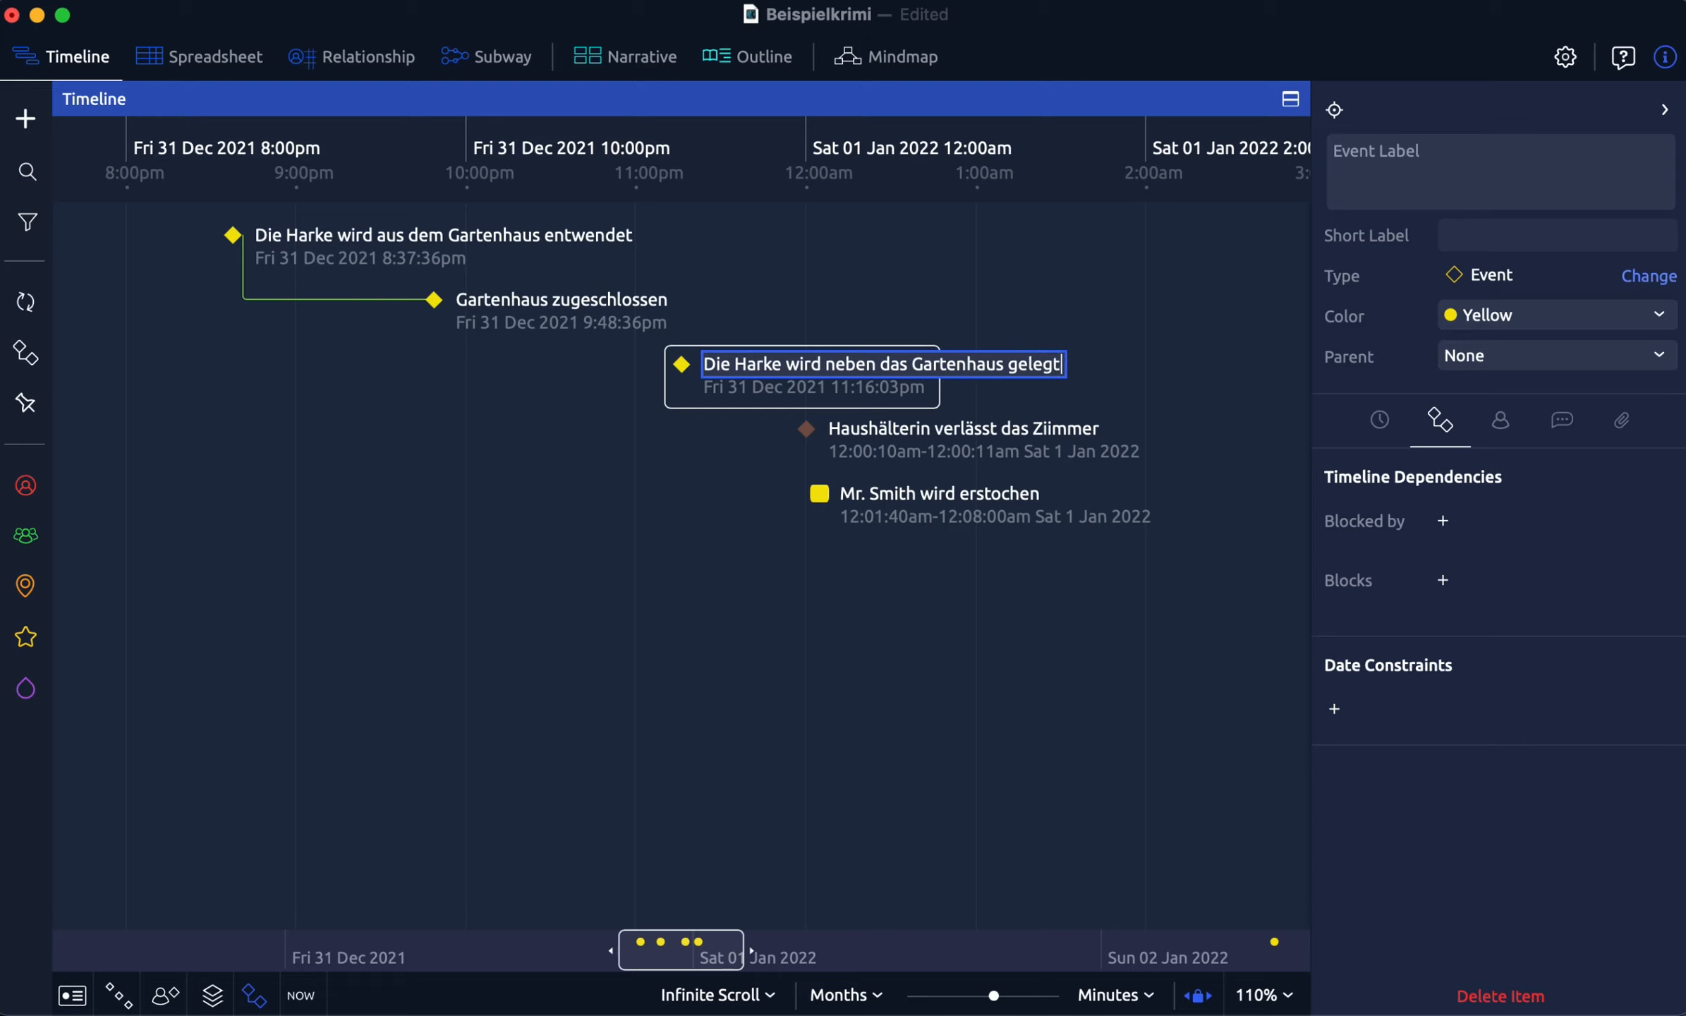
pyautogui.press('Return')
pyautogui.moveTo(816, 378); pyautogui.dragTo(392, 287)
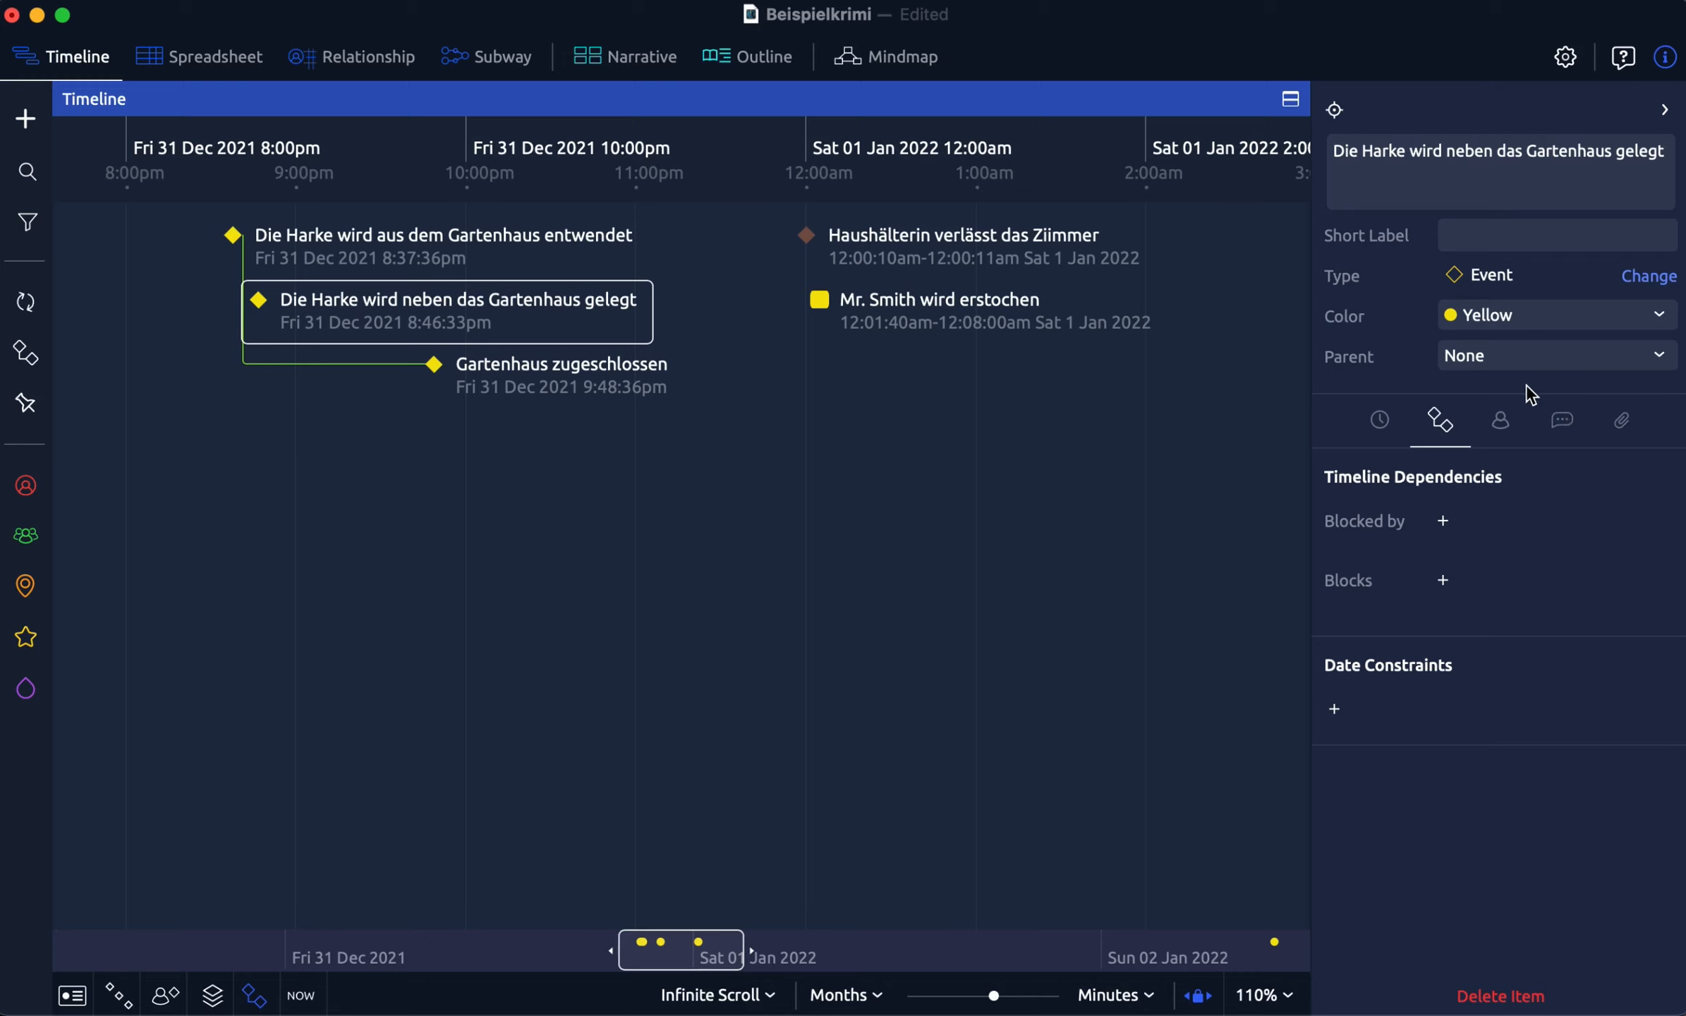
# Make the new event a child of "Die Harke wird aus dem Gartenhaus entwendet", expand the parent and shift the child to about 8:52pm
pyautogui.click(1659, 355)
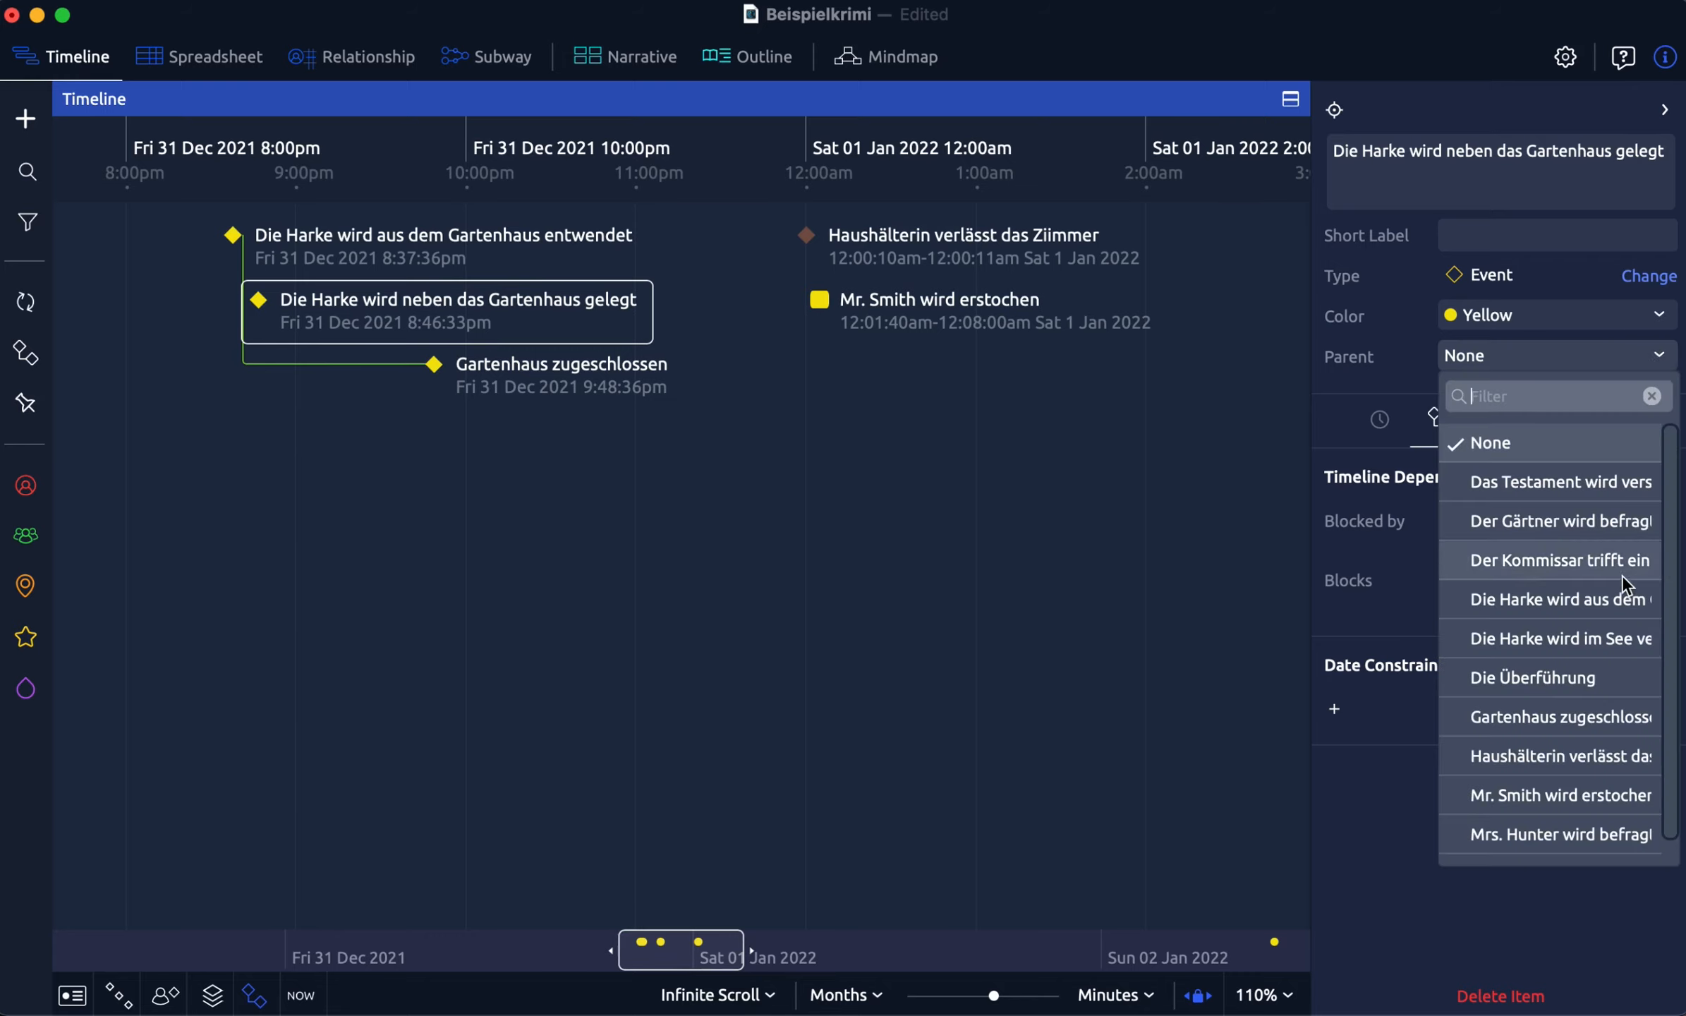
pyautogui.click(1625, 599)
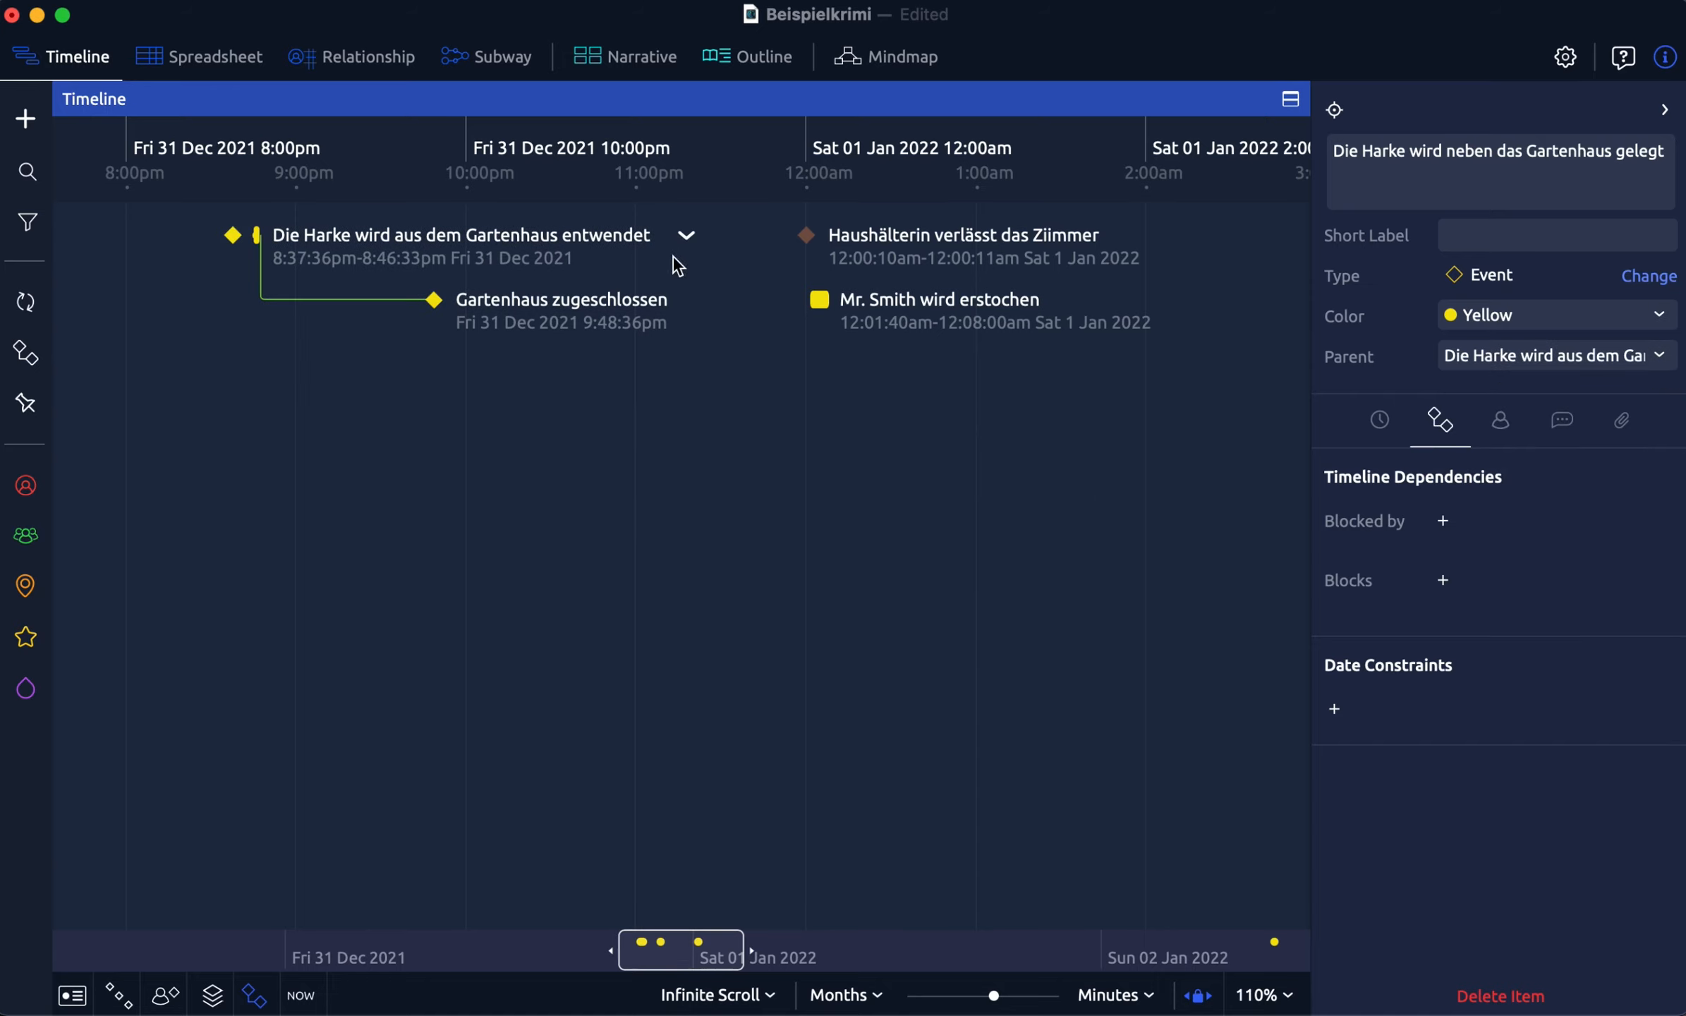
pyautogui.click(687, 236)
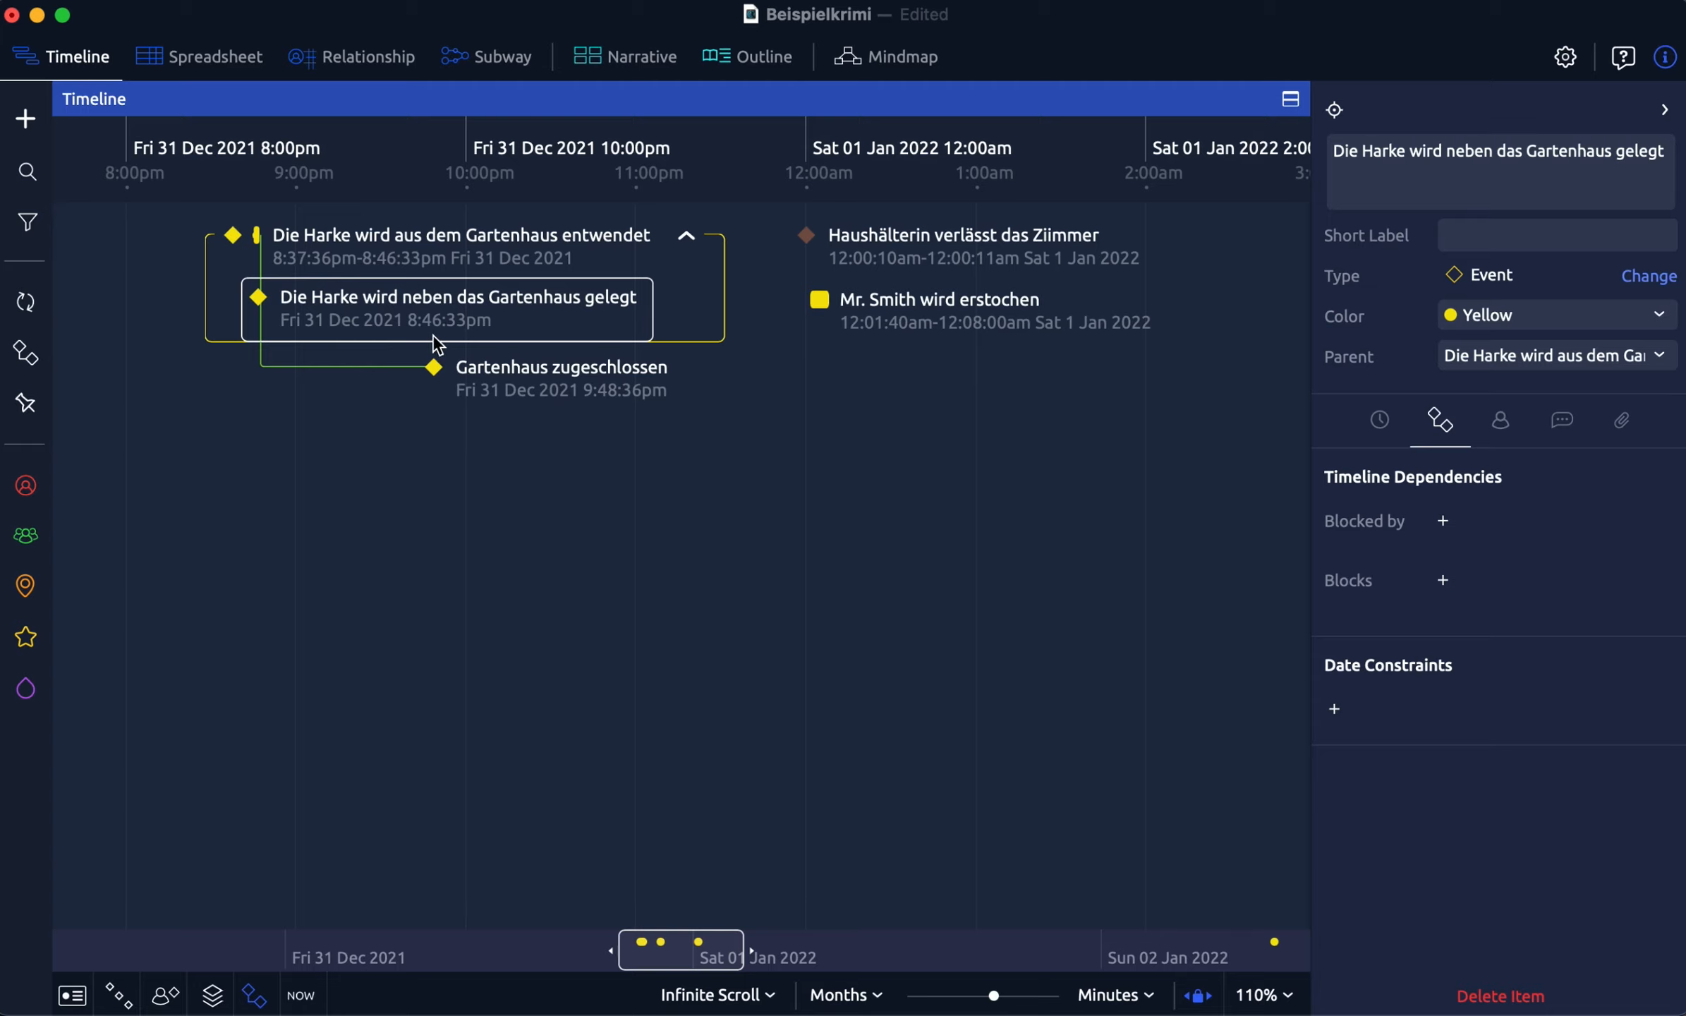
pyautogui.moveTo(454, 333); pyautogui.dragTo(471, 332)
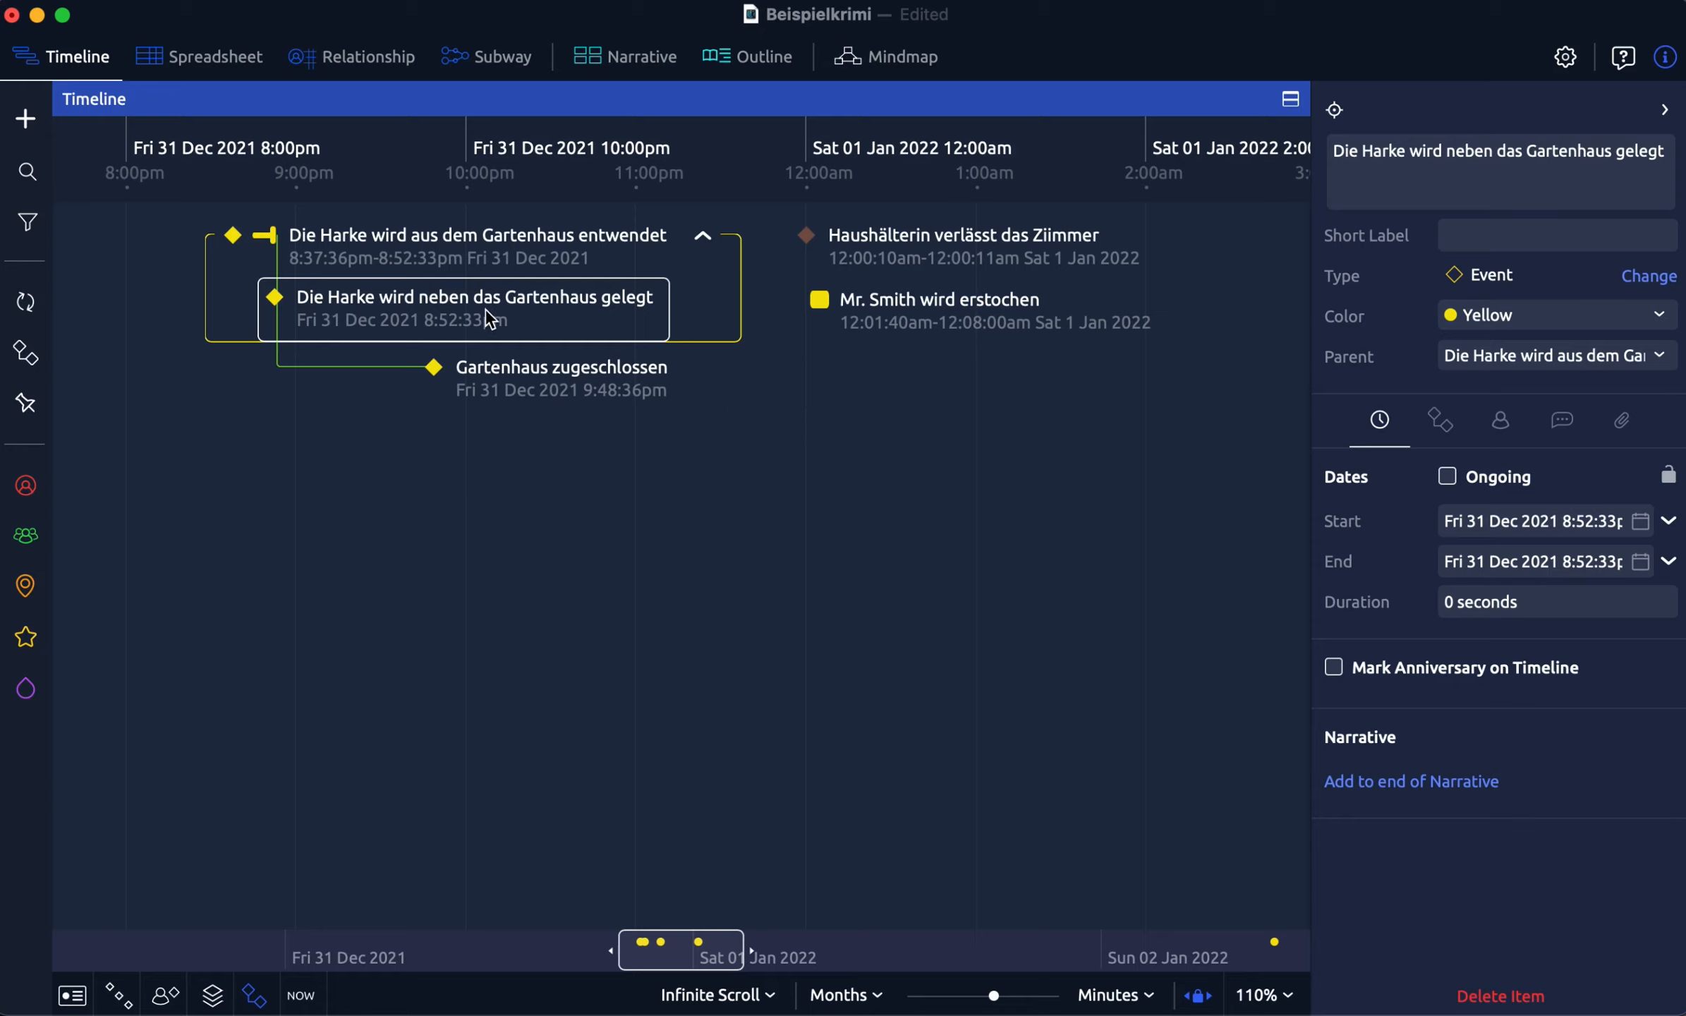
# Move "Gartenhaus zugeschlossen" back to about 8:52pm and further back to about 7:53pm on Fri 31 Dec 2021
pyautogui.hscroll(-1, 485, 310)
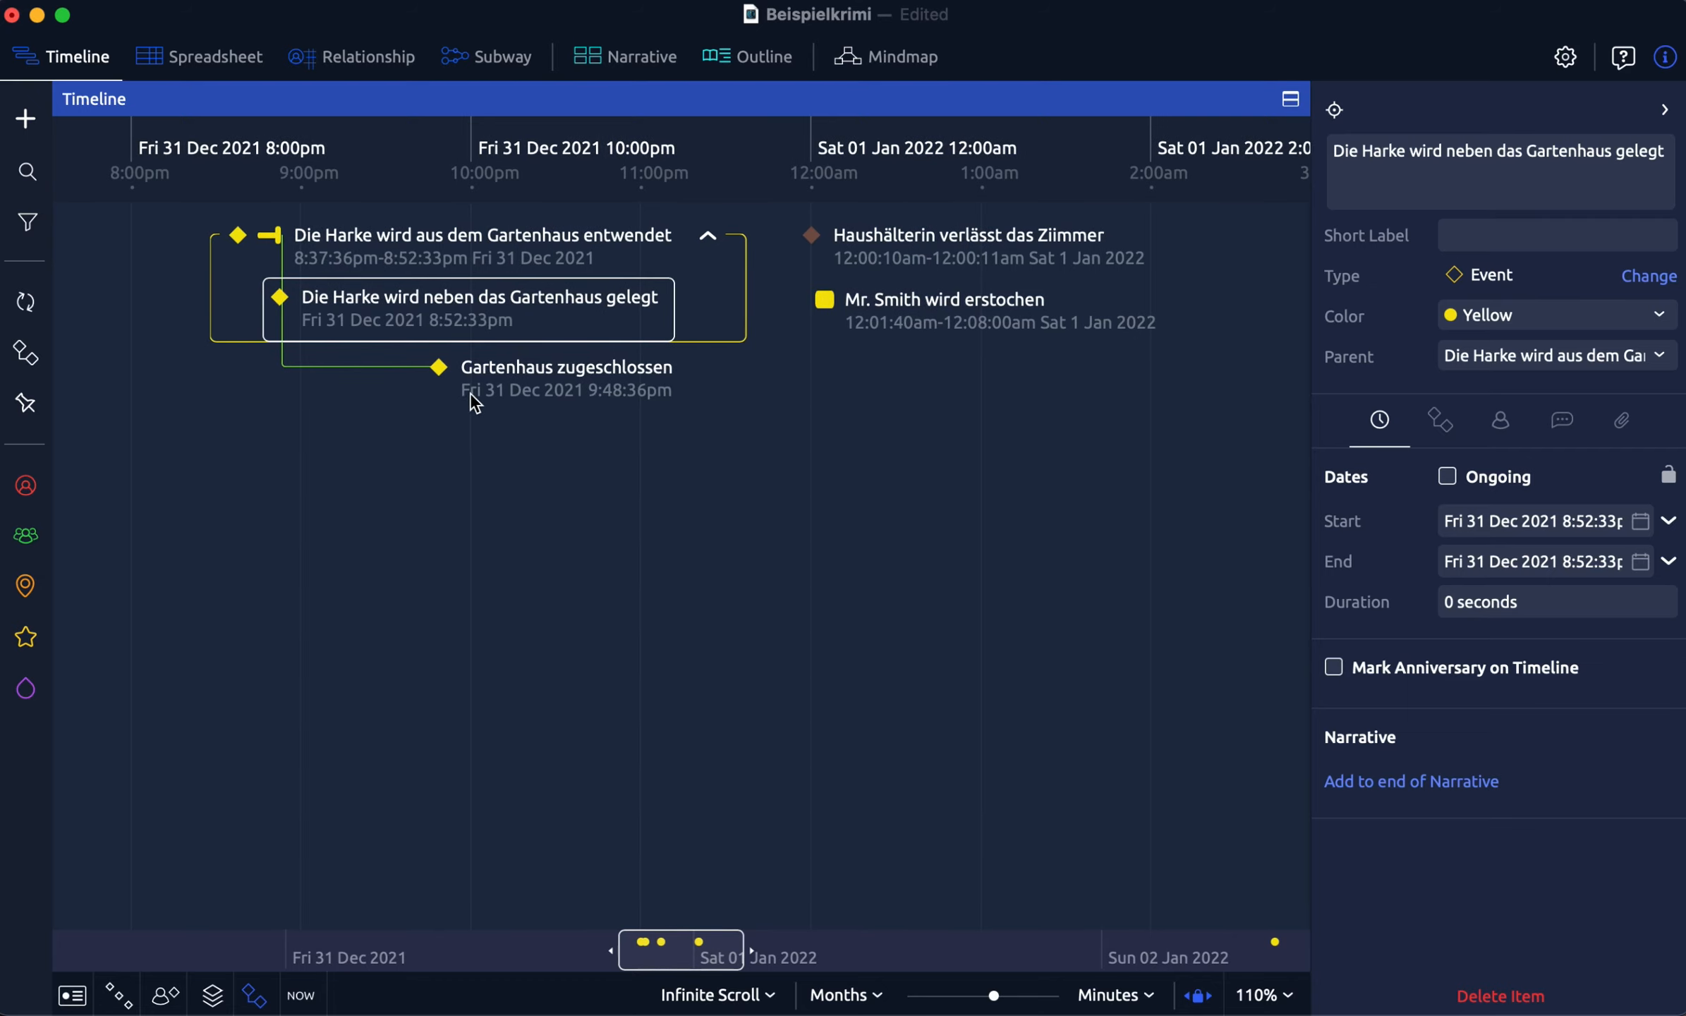
pyautogui.moveTo(541, 374); pyautogui.dragTo(434, 396)
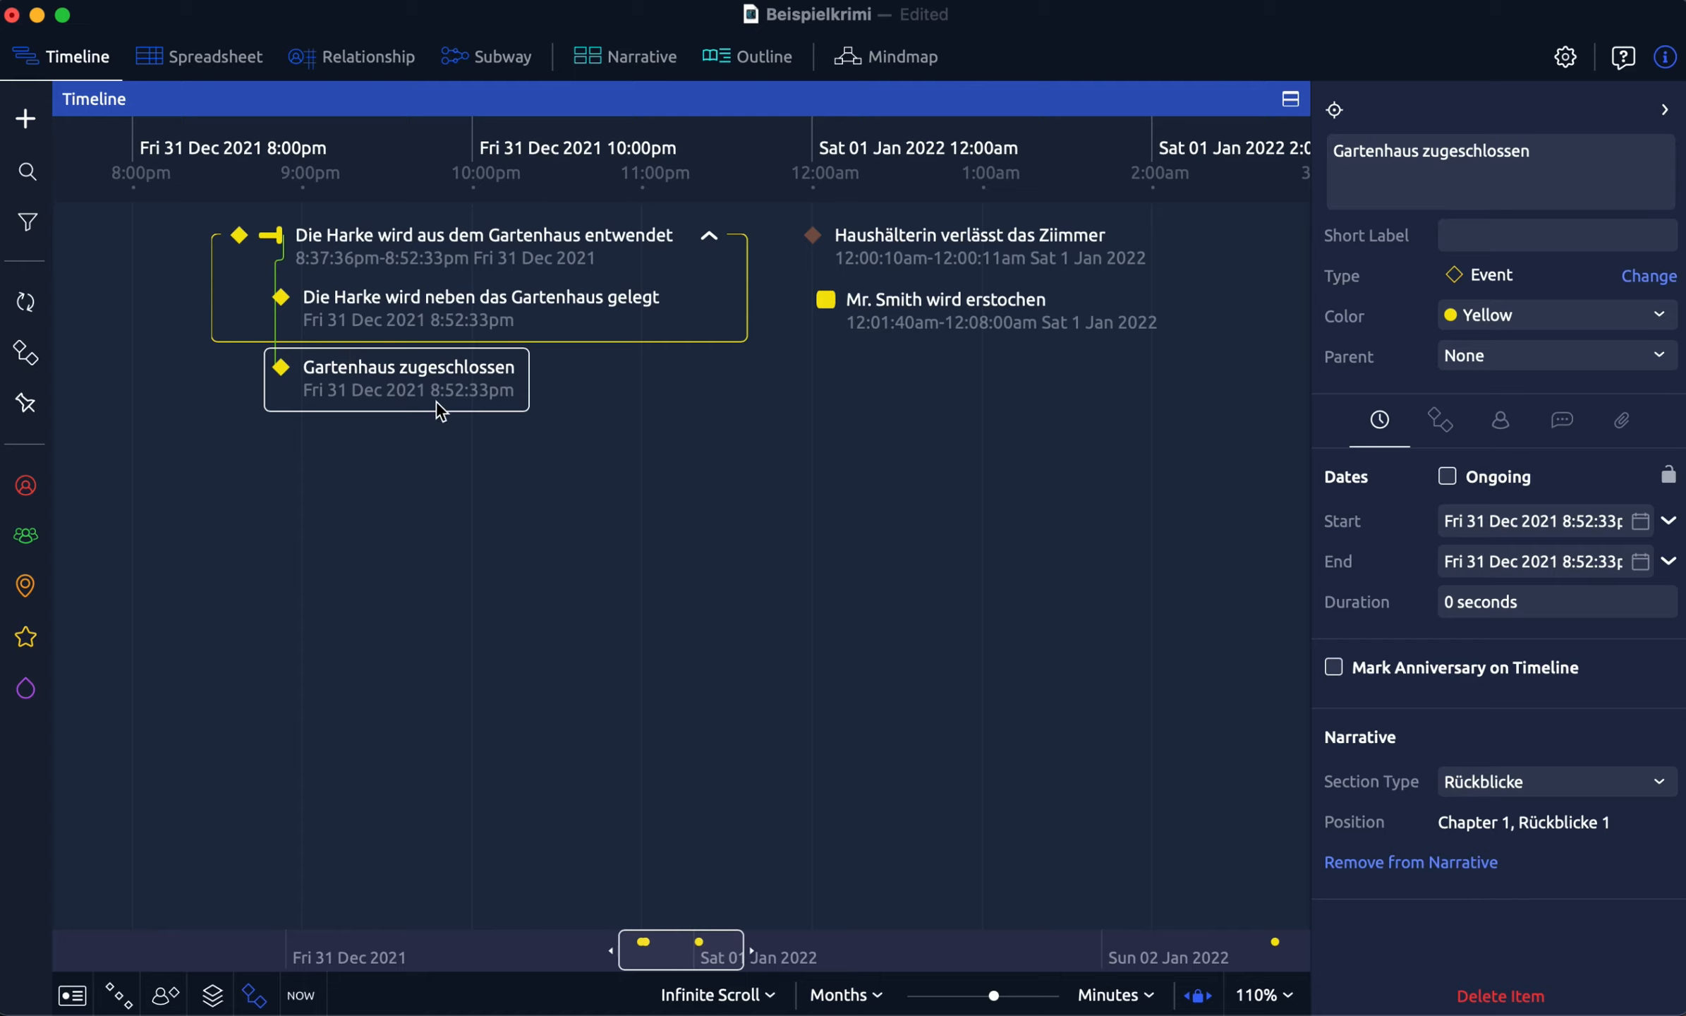
pyautogui.moveTo(458, 400); pyautogui.dragTo(290, 412)
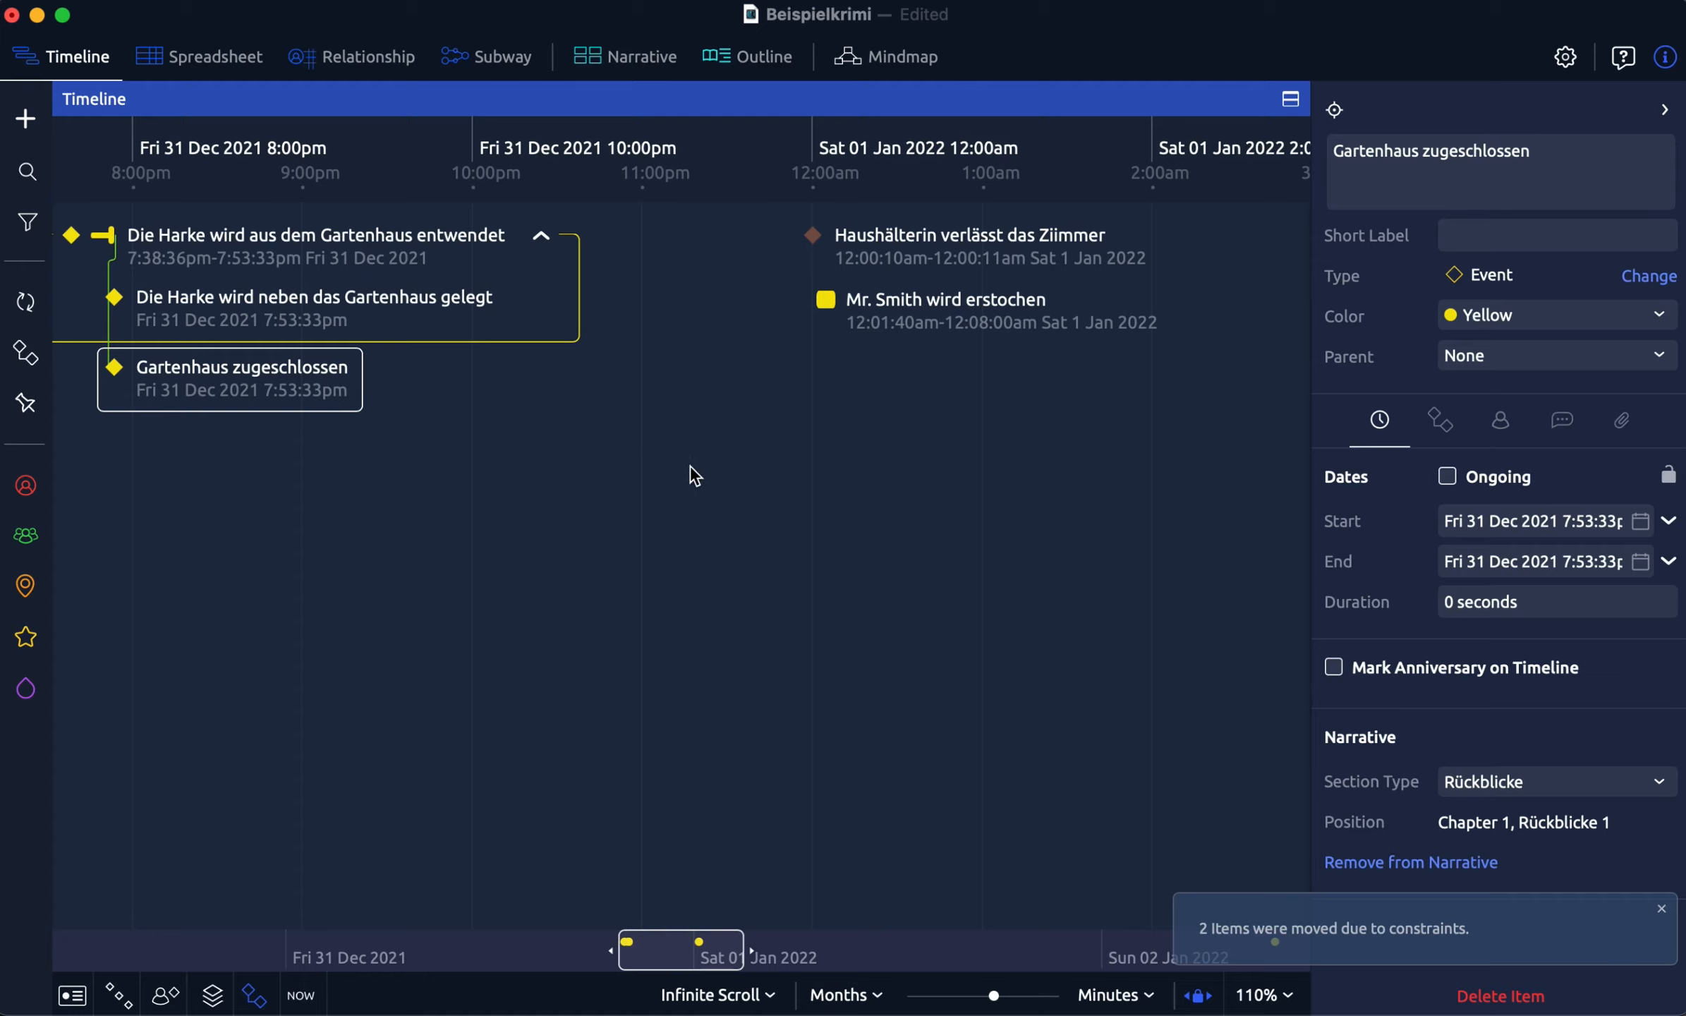
# Disable the automatic date adjustment in the timeline settings
pyautogui.click(1566, 56)
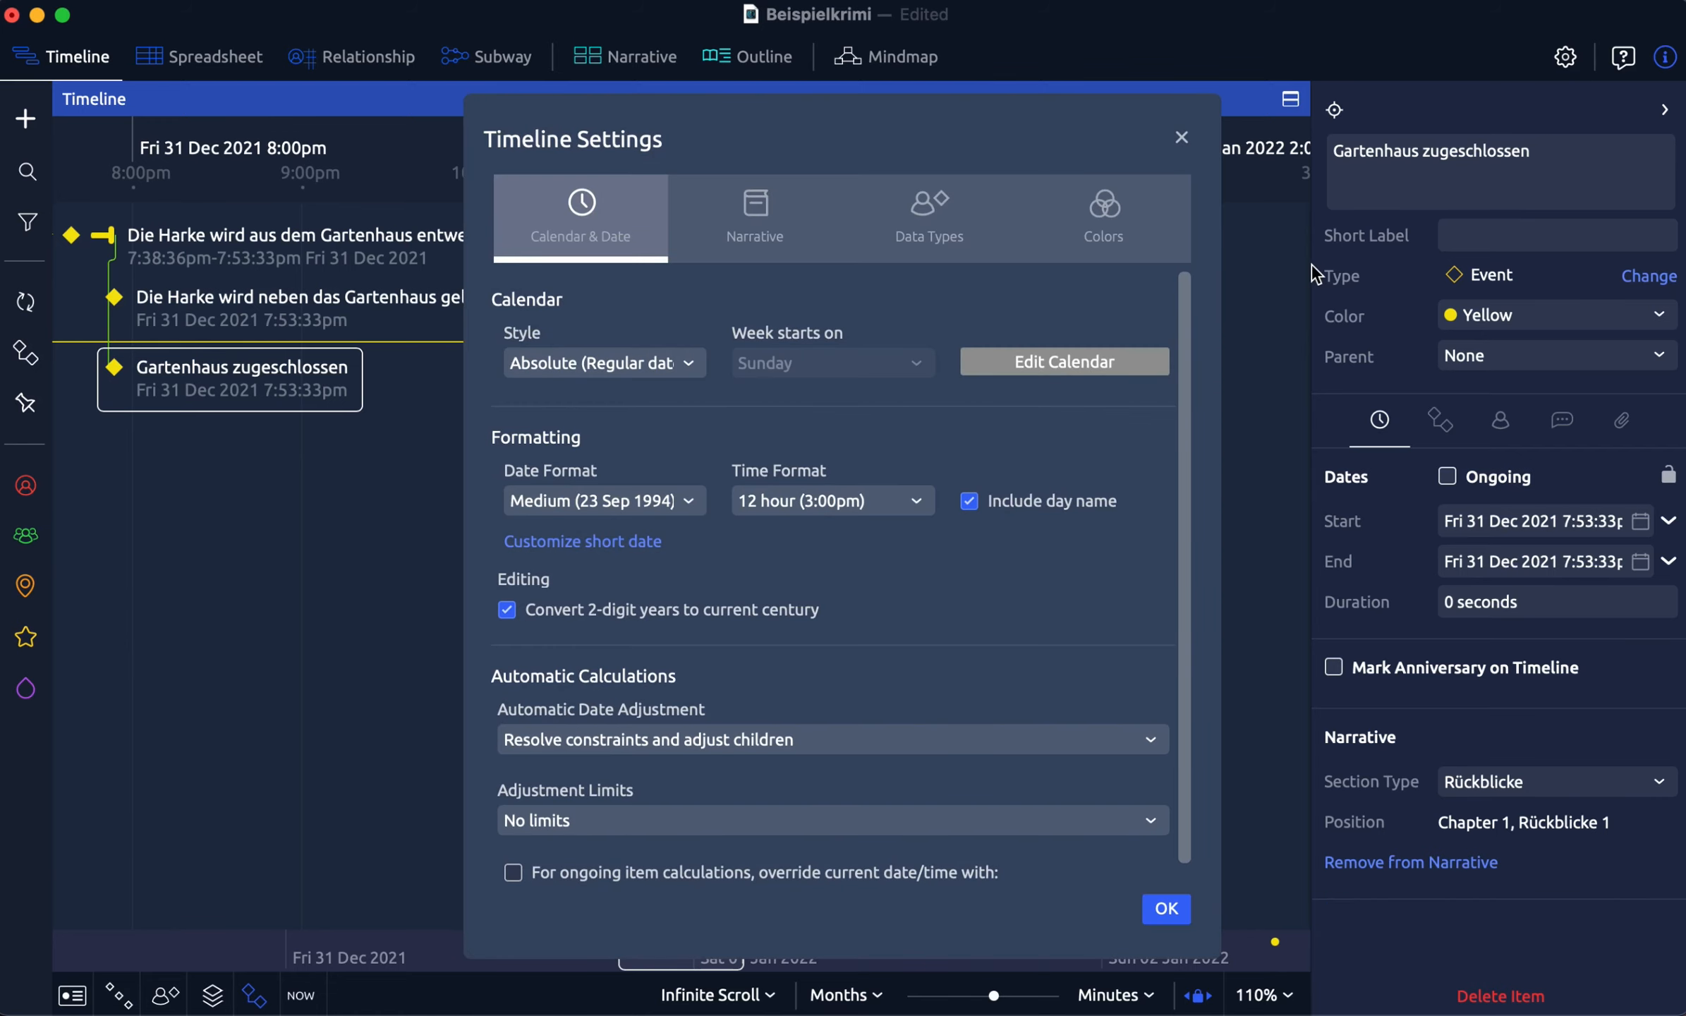
pyautogui.click(776, 738)
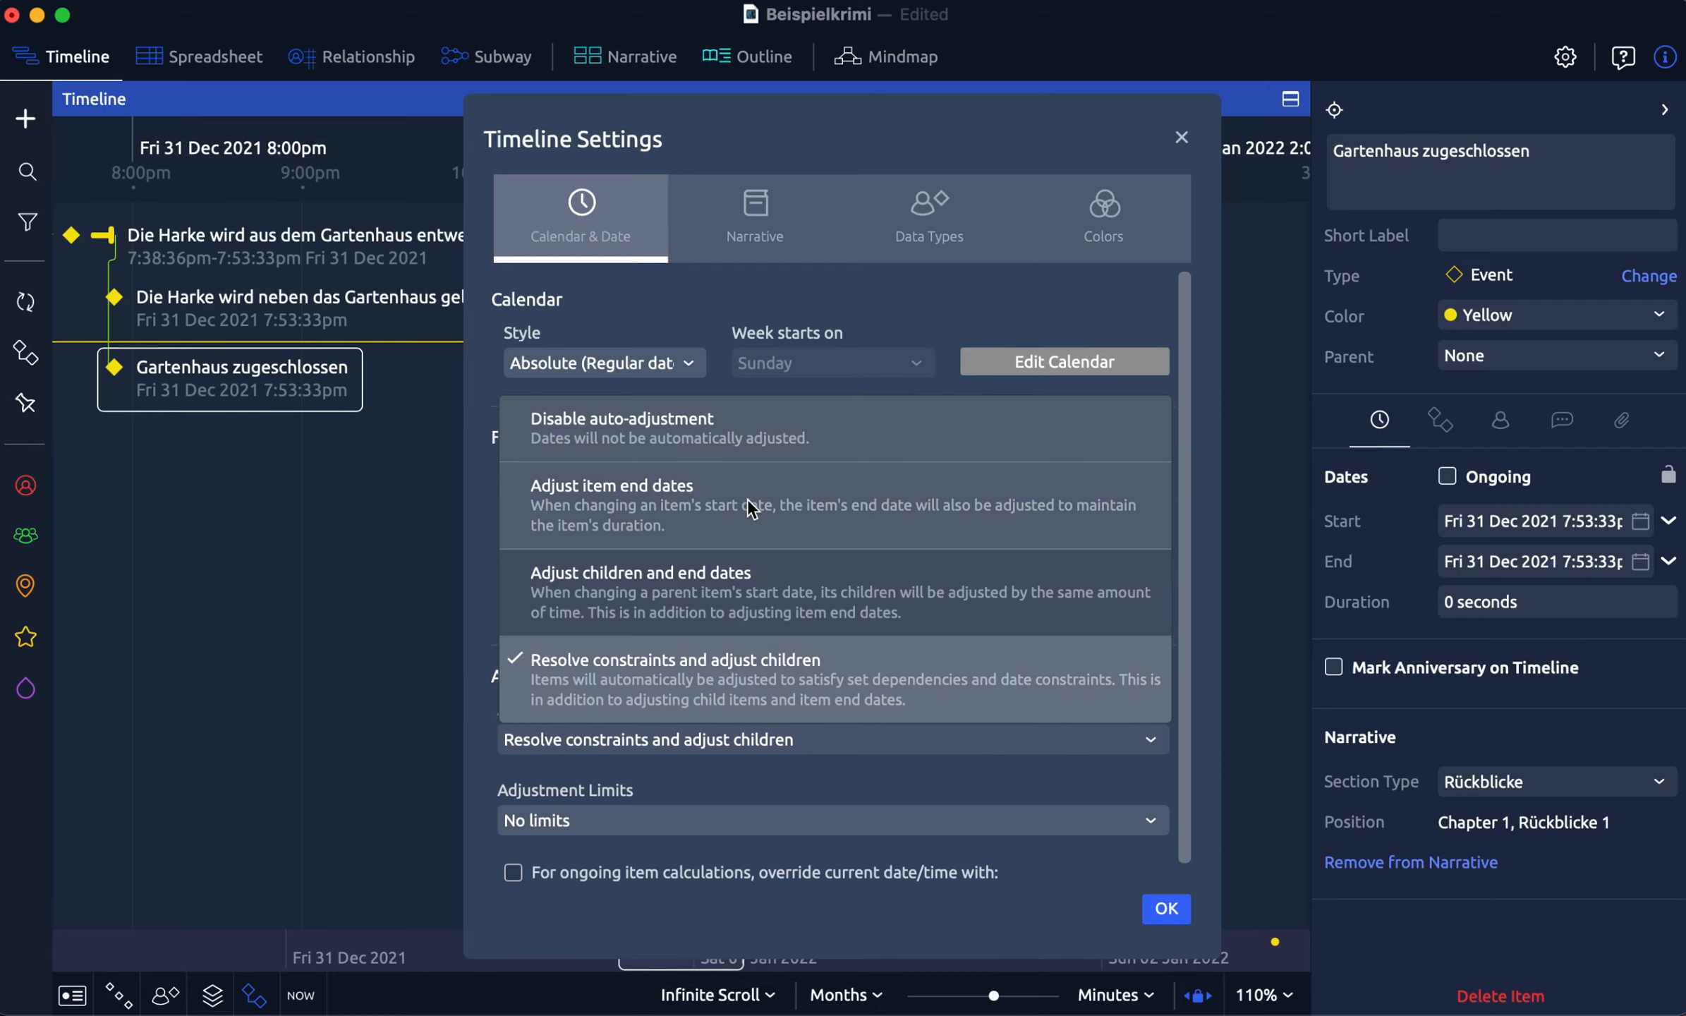
pyautogui.click(638, 427)
pyautogui.click(1168, 911)
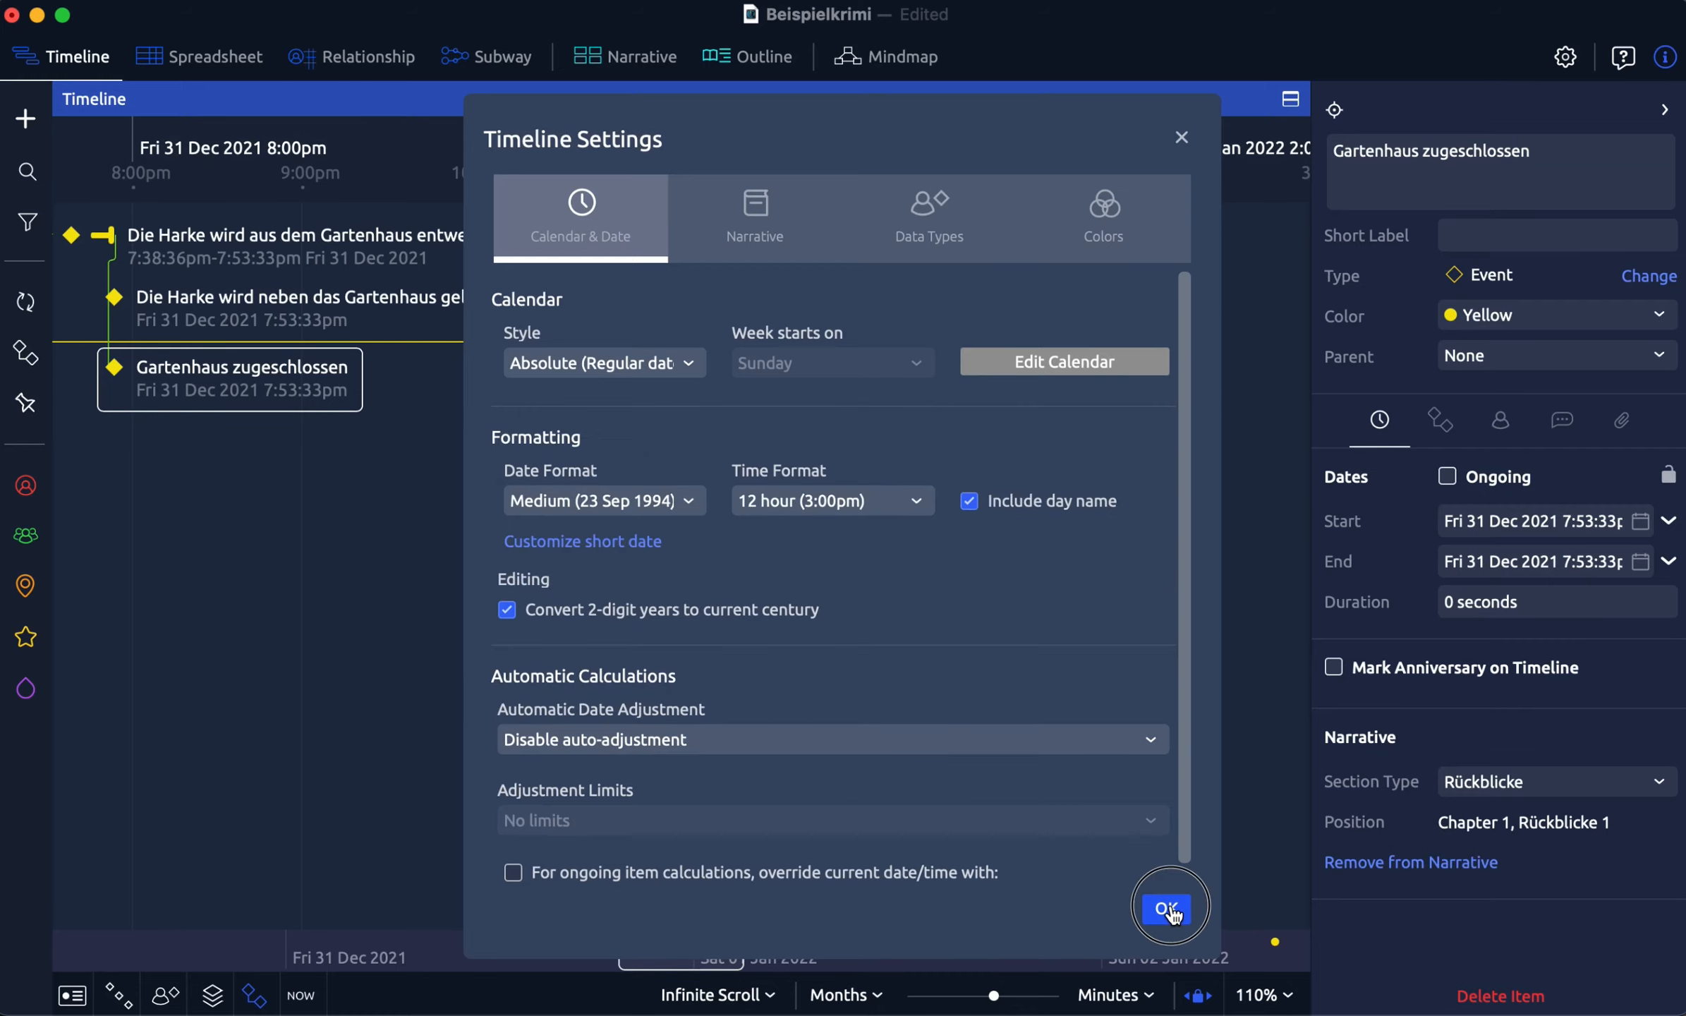
# Move "Gartenhaus zugeschlossen" back to about 6:50pm on Fri 31 Dec 2021 and resolve all constraint conflicts automatically
pyautogui.hscroll(-5, 733, 642)
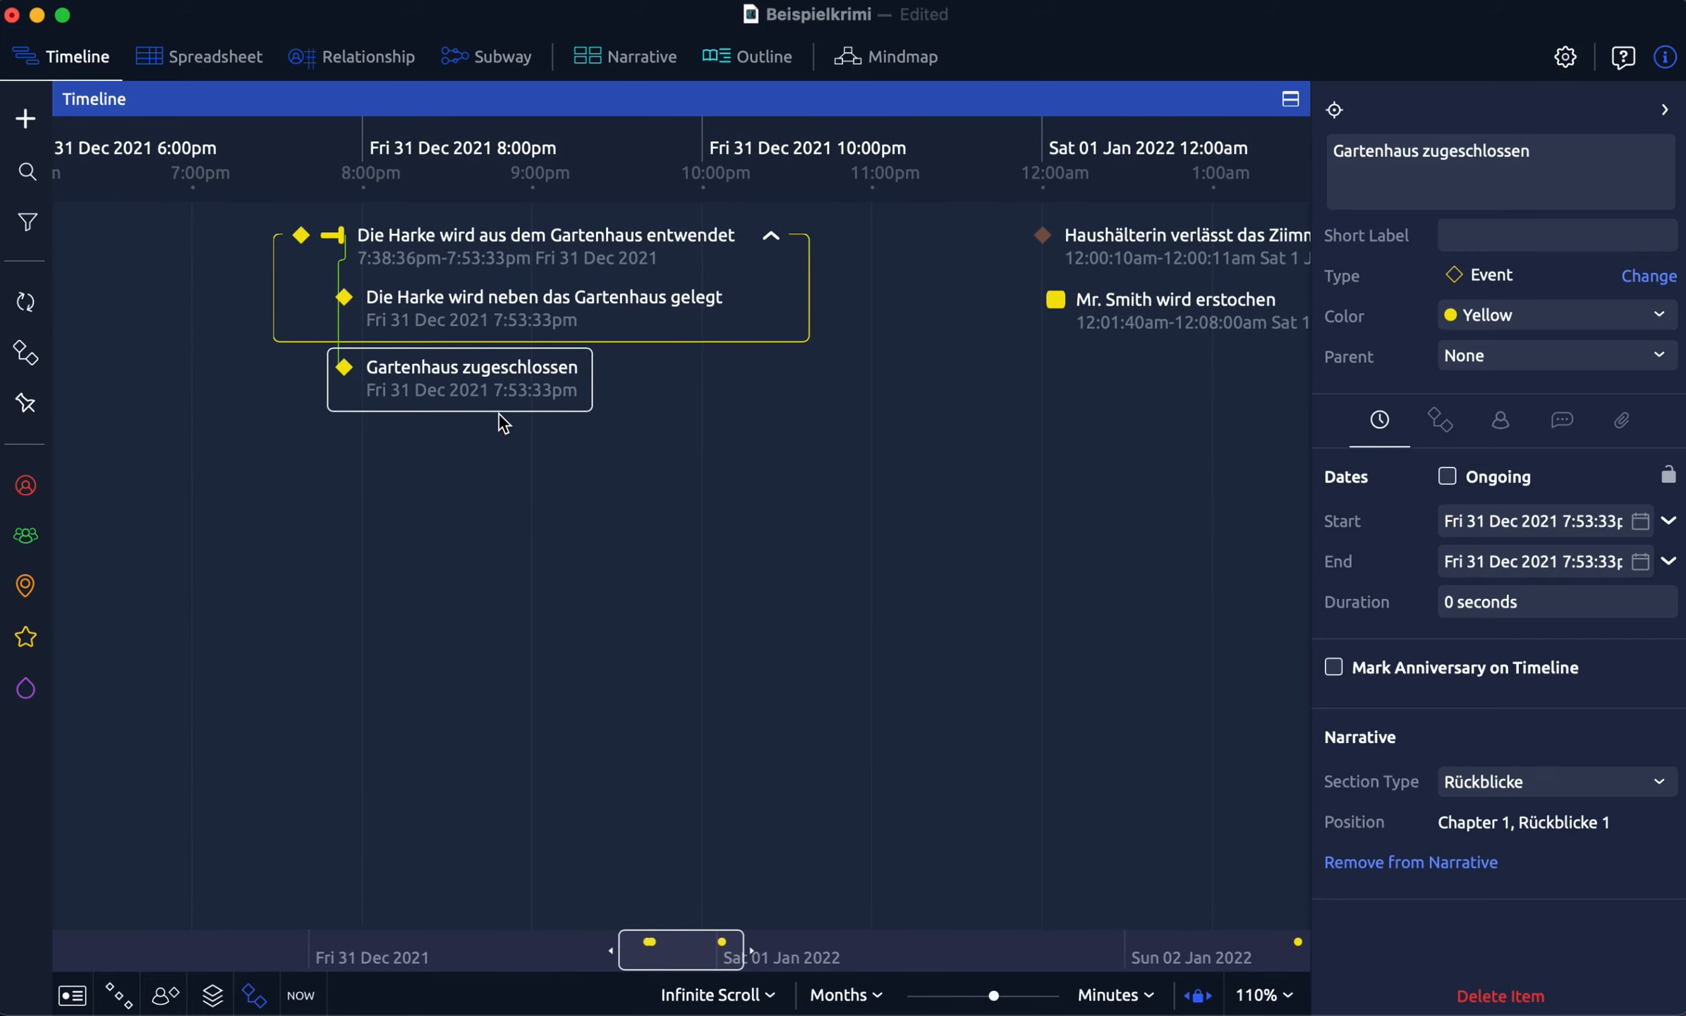
pyautogui.moveTo(452, 392); pyautogui.dragTo(270, 428)
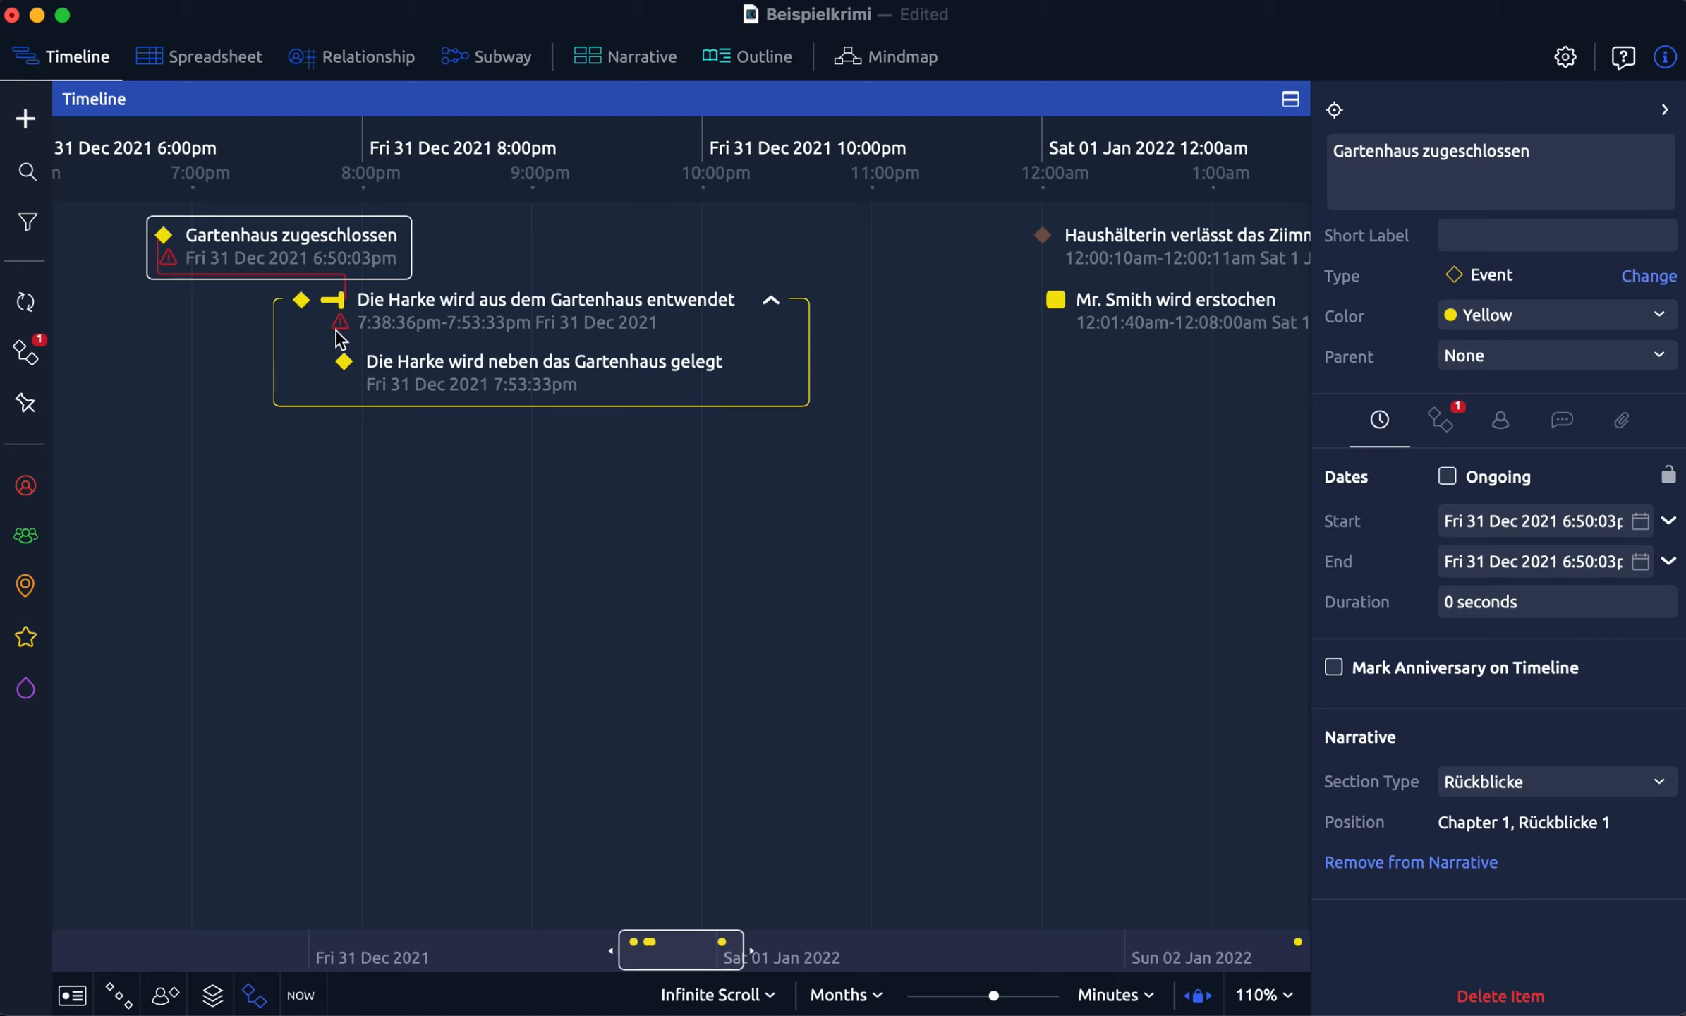
pyautogui.click(27, 353)
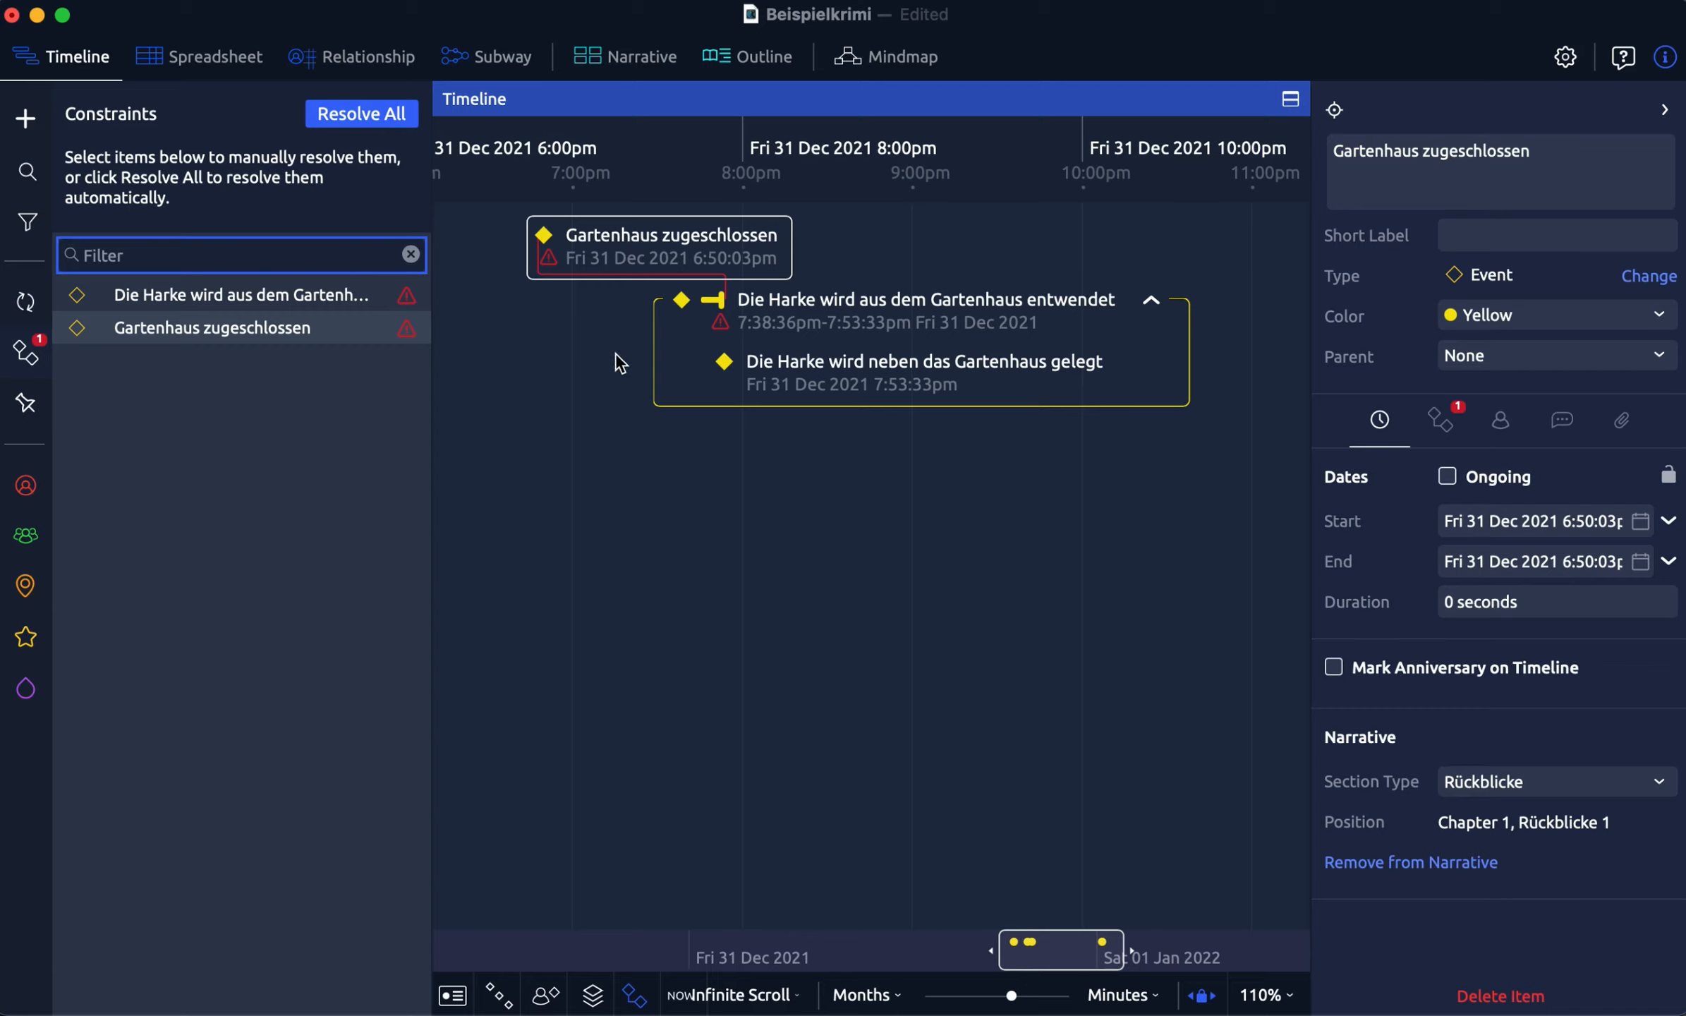
pyautogui.click(351, 118)
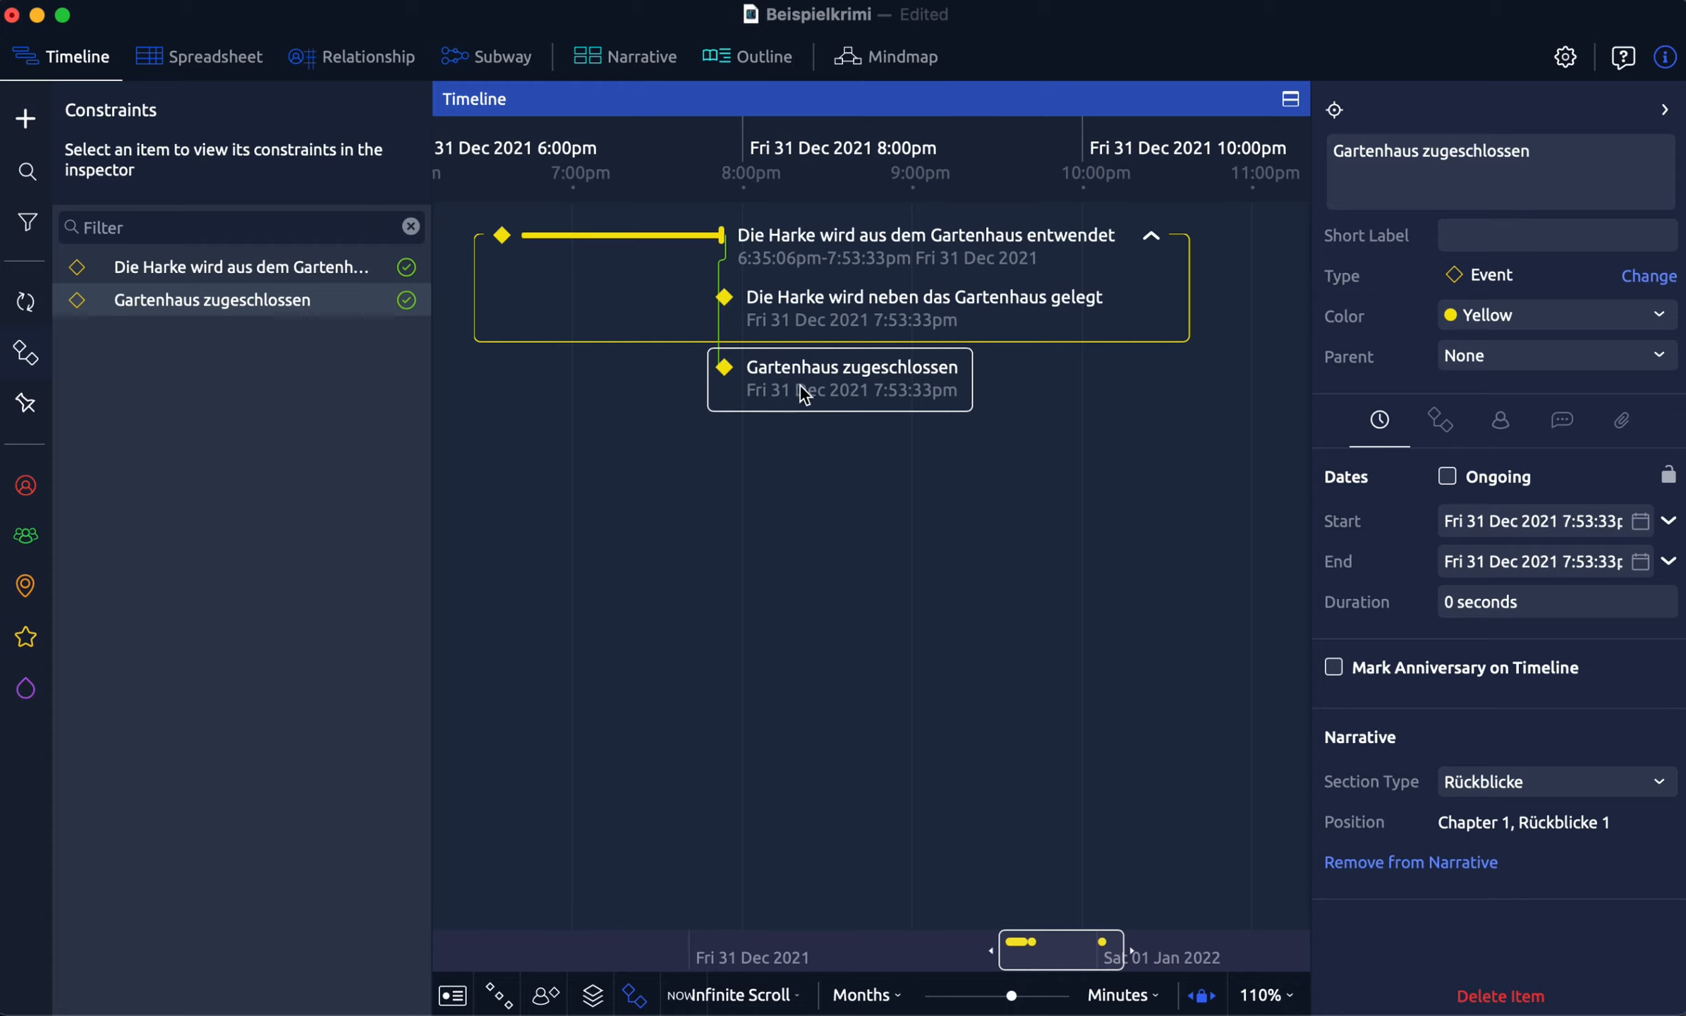
# Move "Gartenhaus zugeschlossen" back to about 6:04pm, resolve all constraint conflicts again and close the constraints list
pyautogui.moveTo(804, 388); pyautogui.dragTo(547, 416)
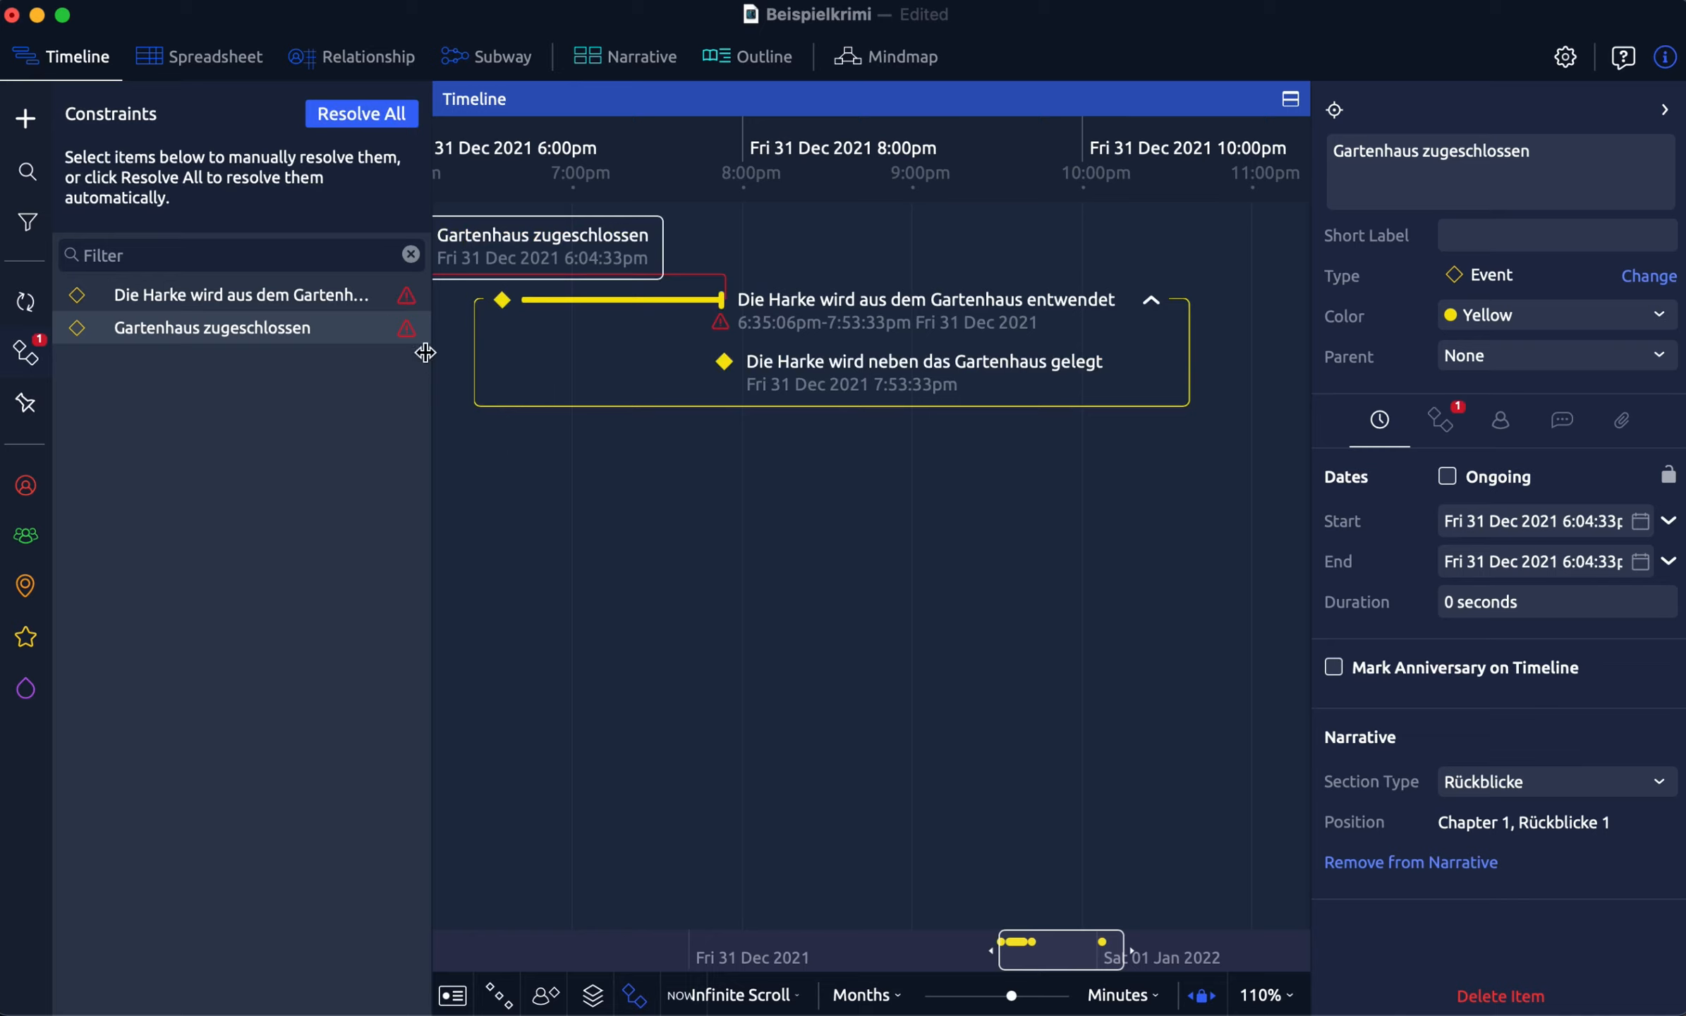
pyautogui.click(362, 118)
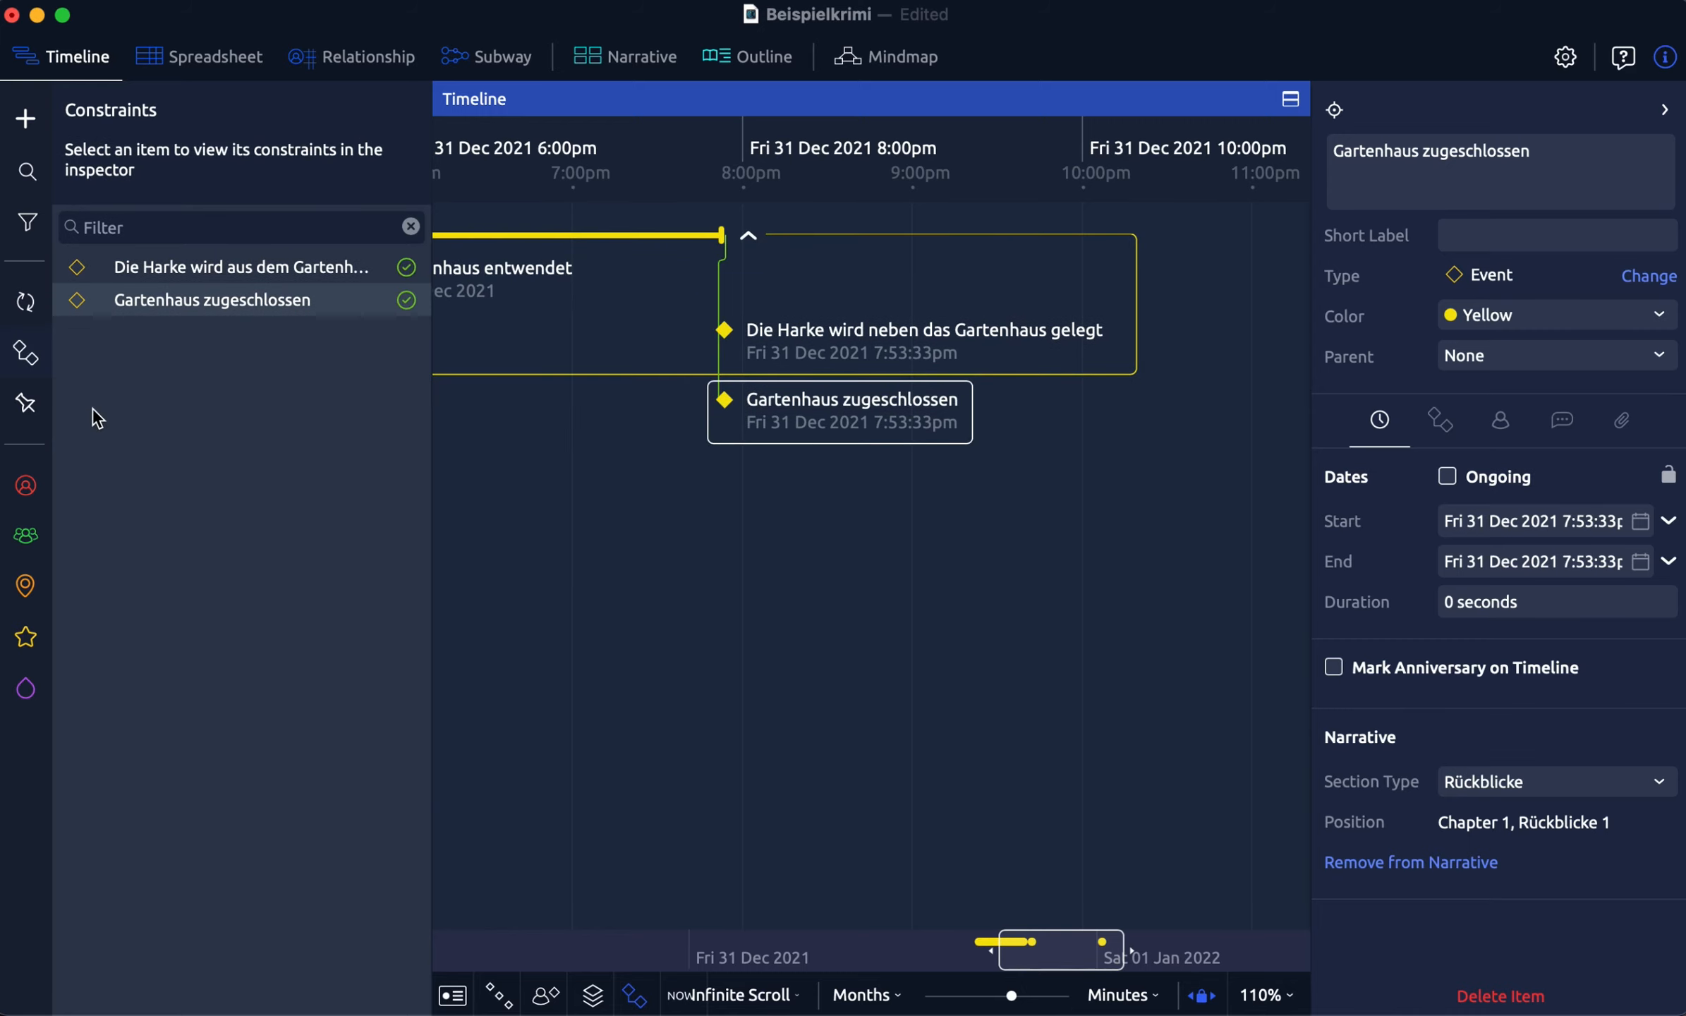
pyautogui.click(27, 358)
pyautogui.hscroll(-4, 620, 489)
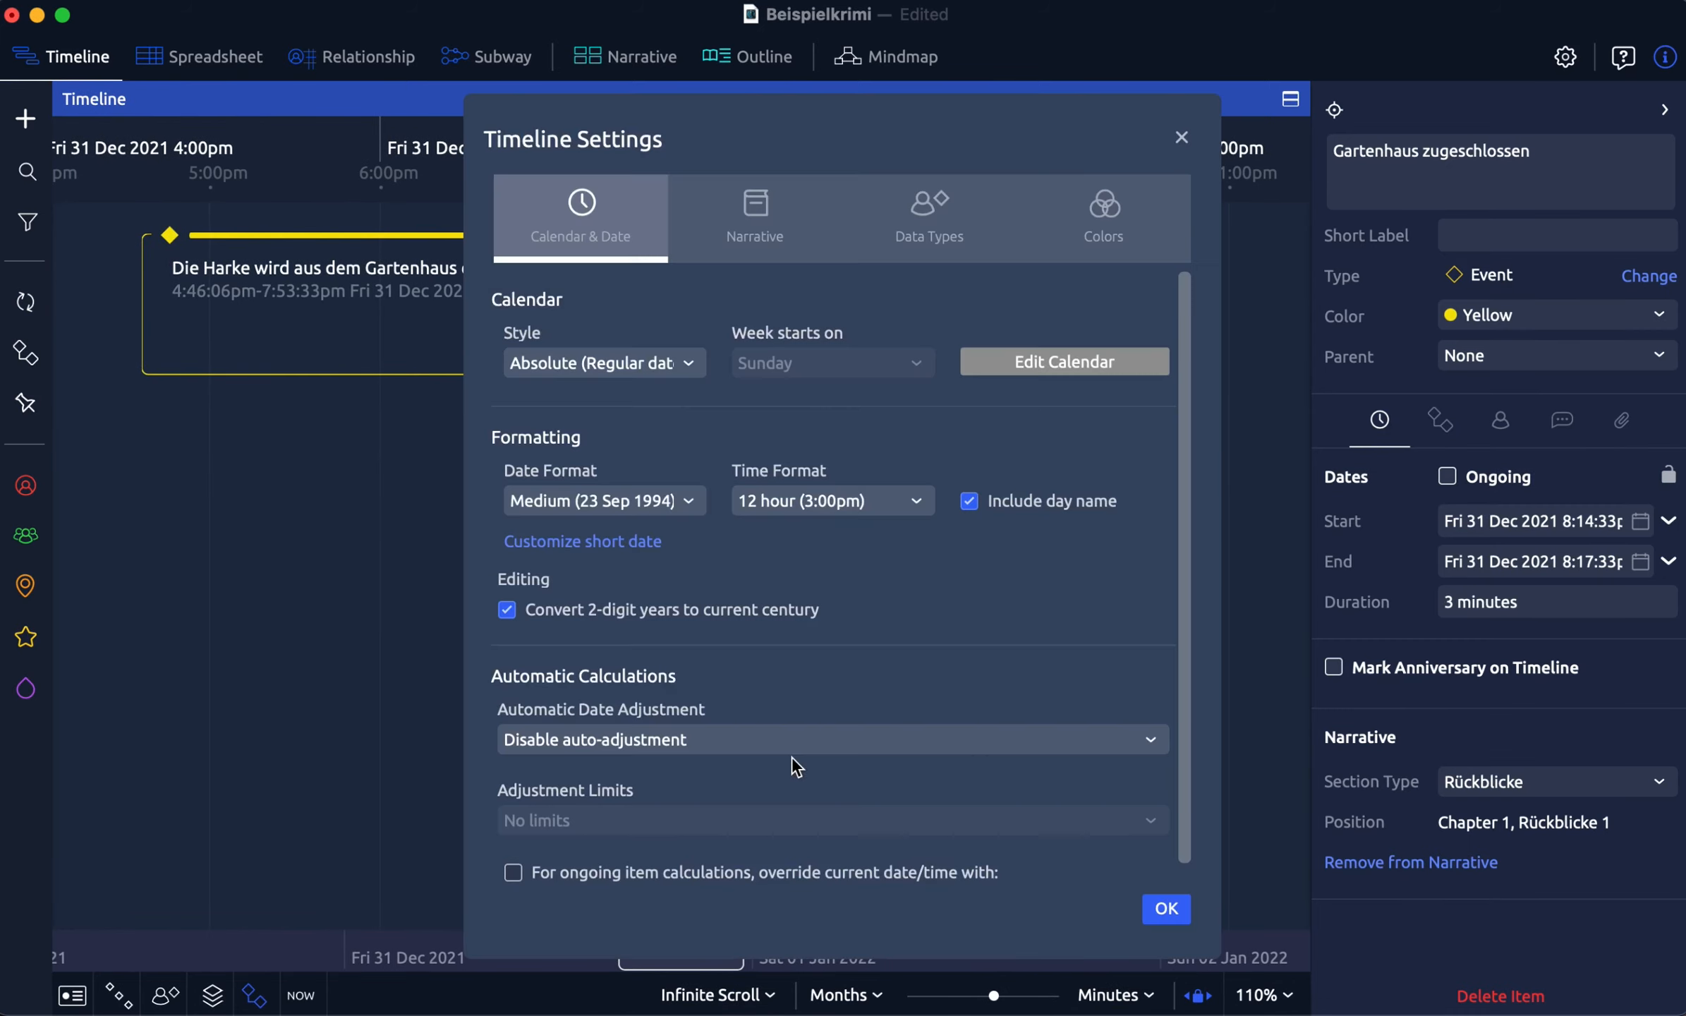
# Set the automatic date adjustment to "Resolve constraints and adjust children" in the timeline settings
pyautogui.click(787, 740)
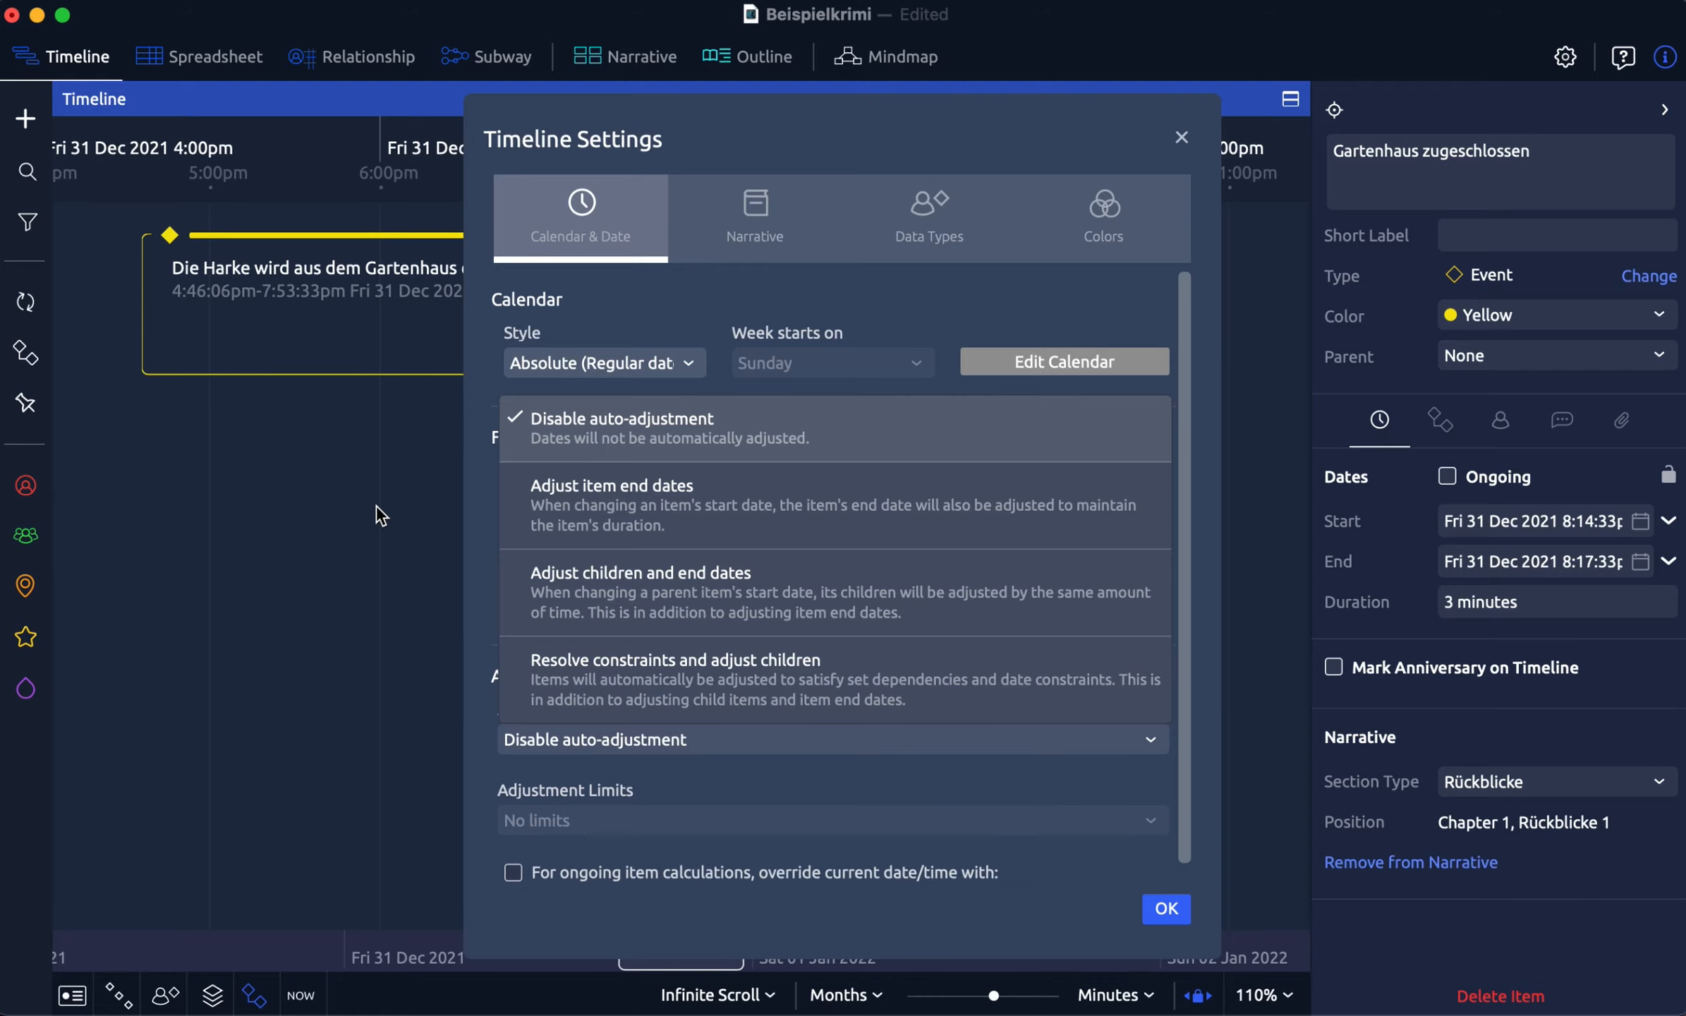
pyautogui.click(676, 670)
pyautogui.click(1166, 908)
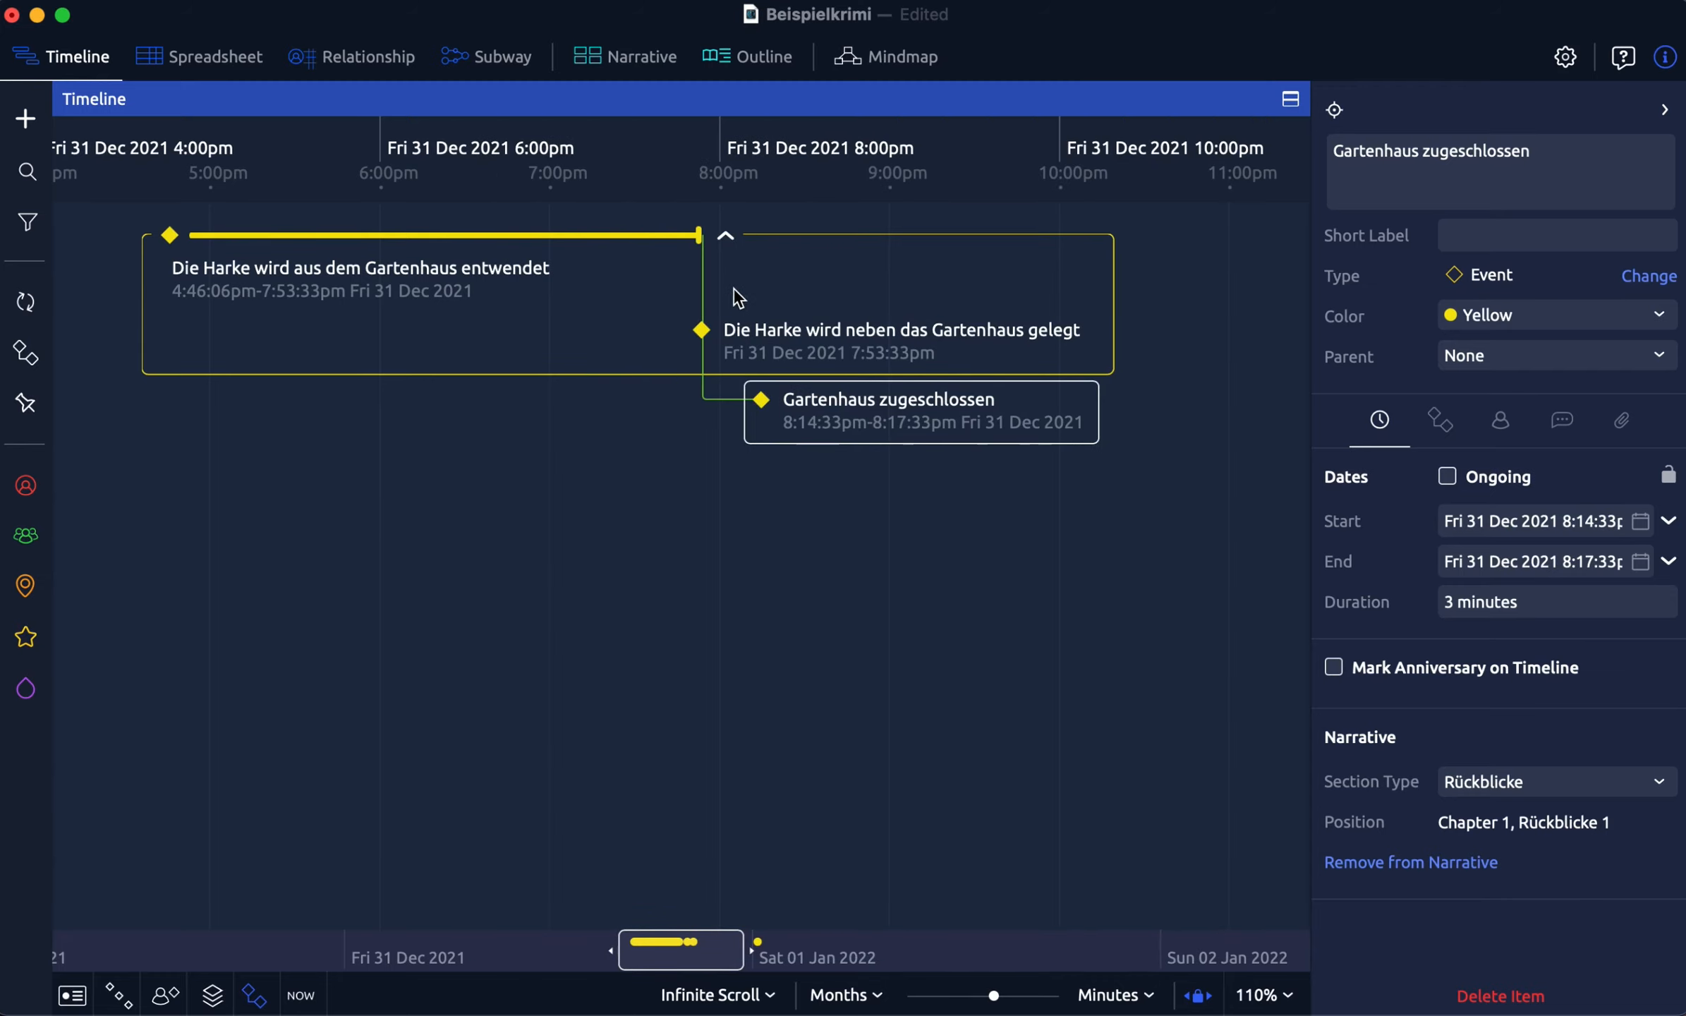
# Collapse "Die Harke wird aus dem Gartenhaus entwendet" and shift it so that it starts at about 5:25pm on Fri 31 Dec 2021
pyautogui.click(726, 236)
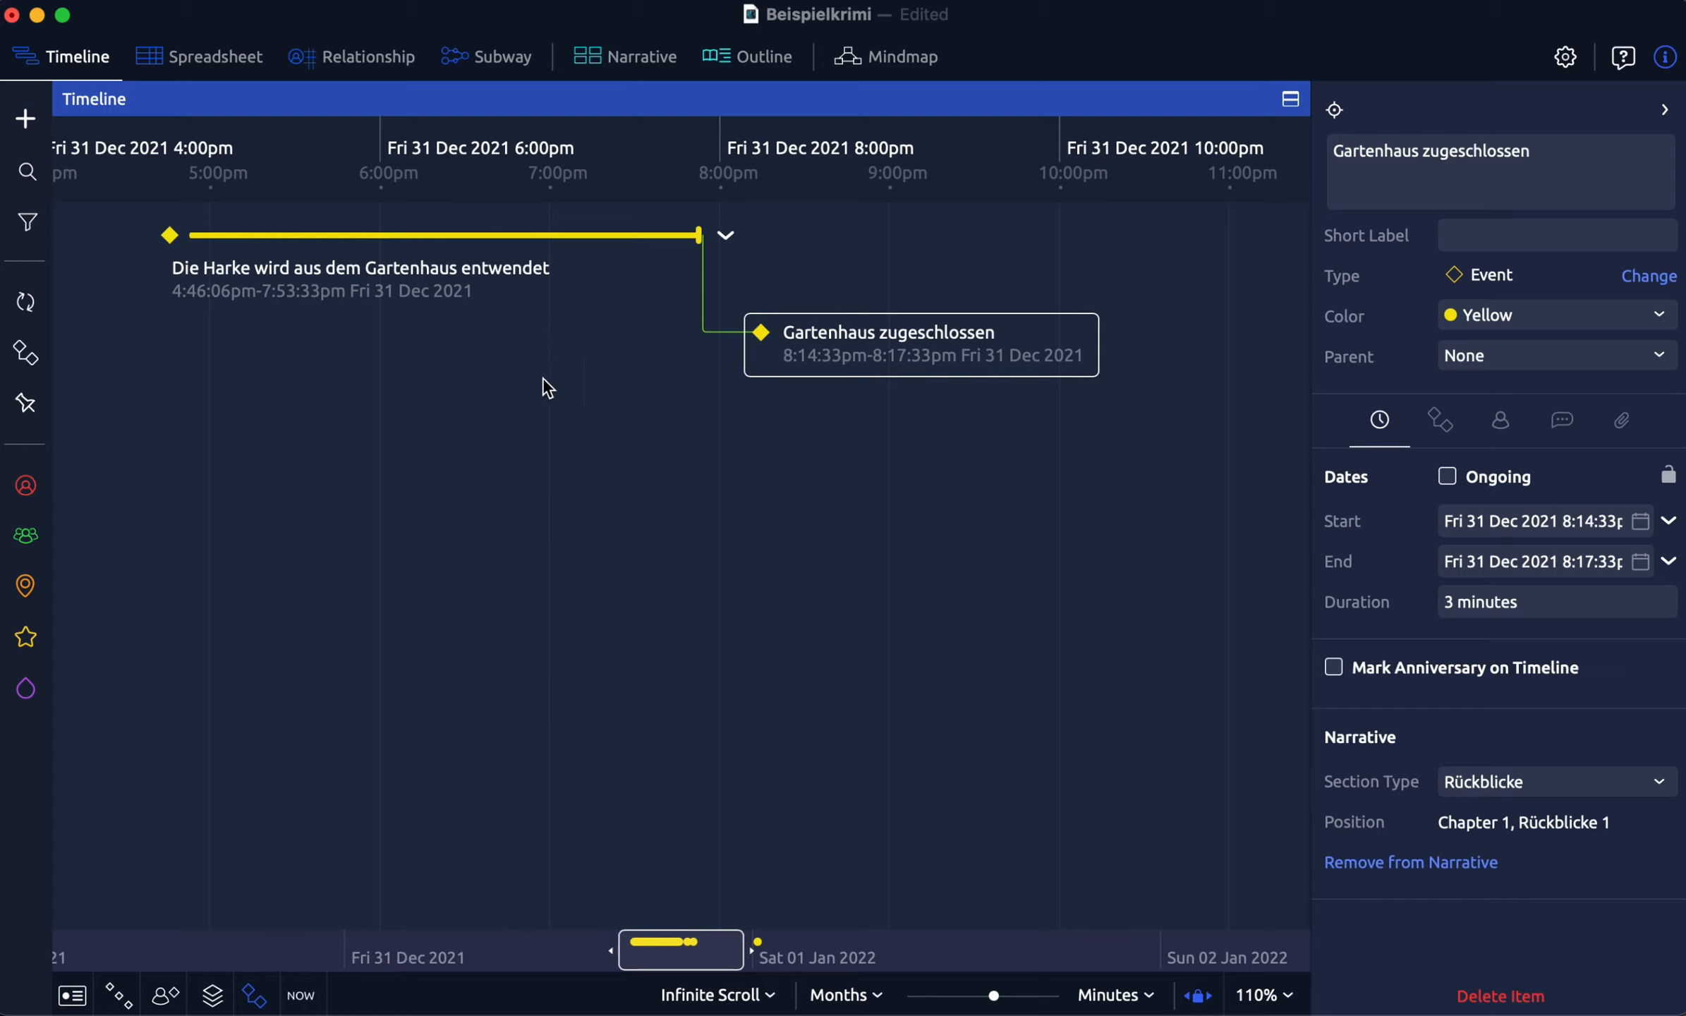
pyautogui.click(725, 235)
pyautogui.click(725, 235)
pyautogui.moveTo(420, 274); pyautogui.dragTo(545, 281)
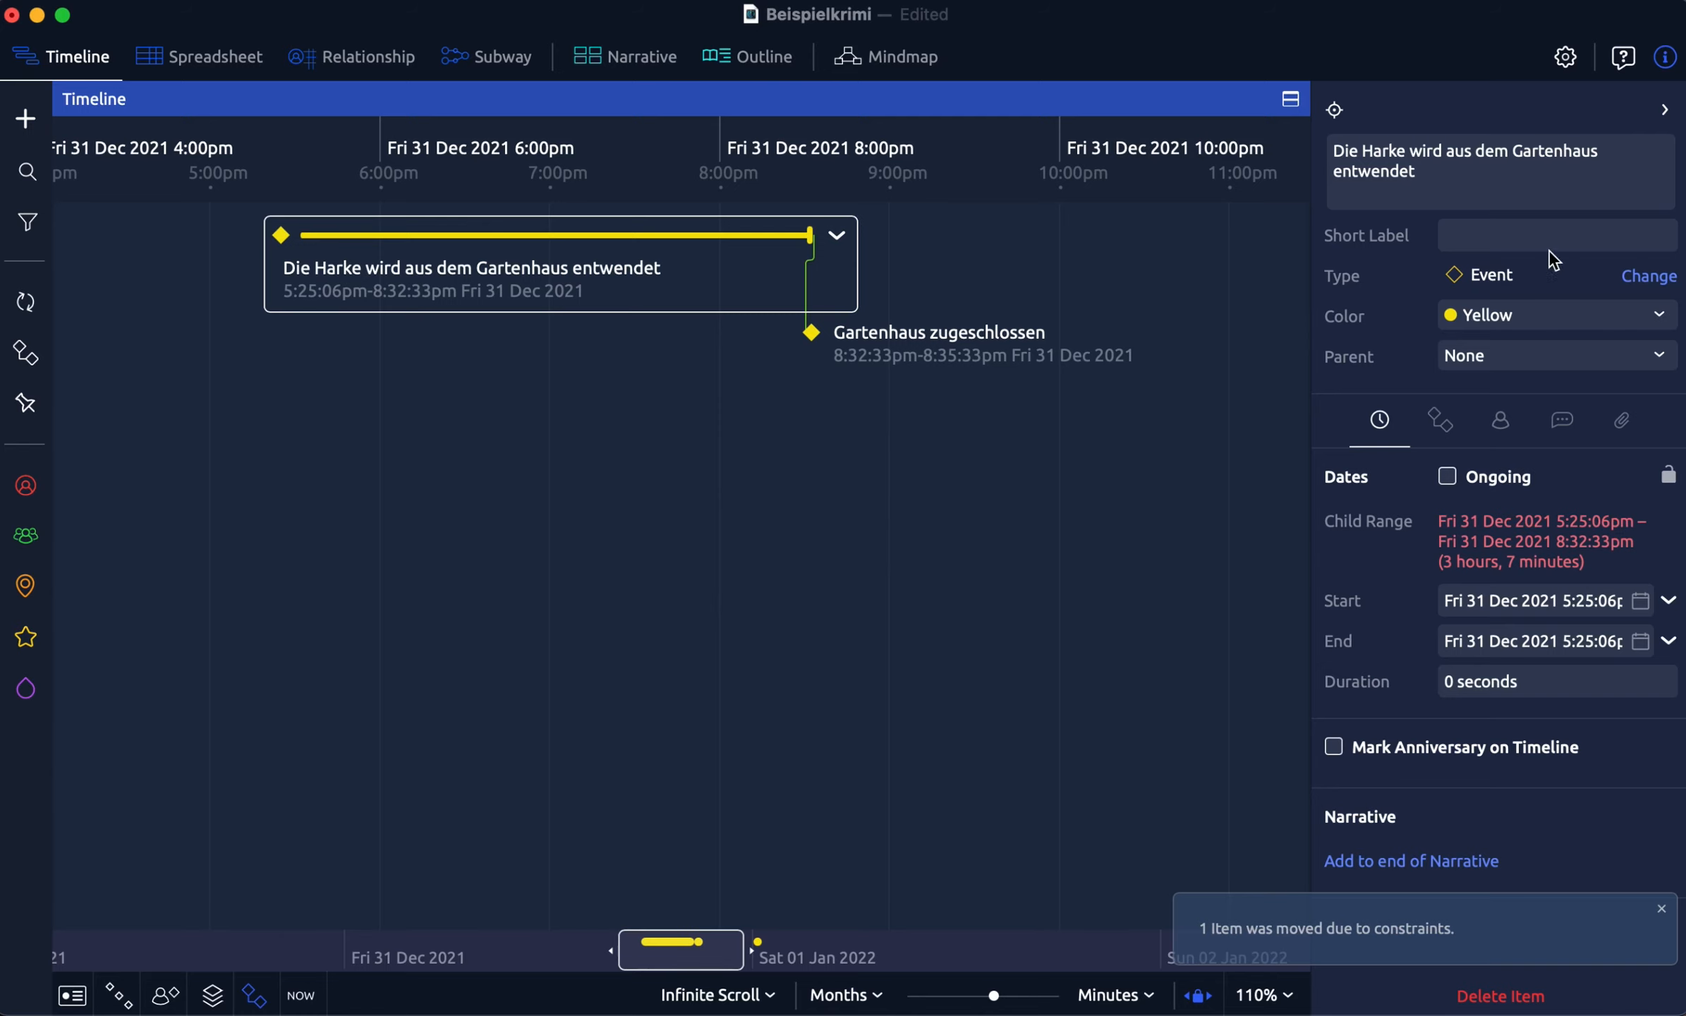
# Set the automatic date adjustment to "Adjust children and end dates" in the timeline settings
pyautogui.click(1564, 58)
pyautogui.click(900, 737)
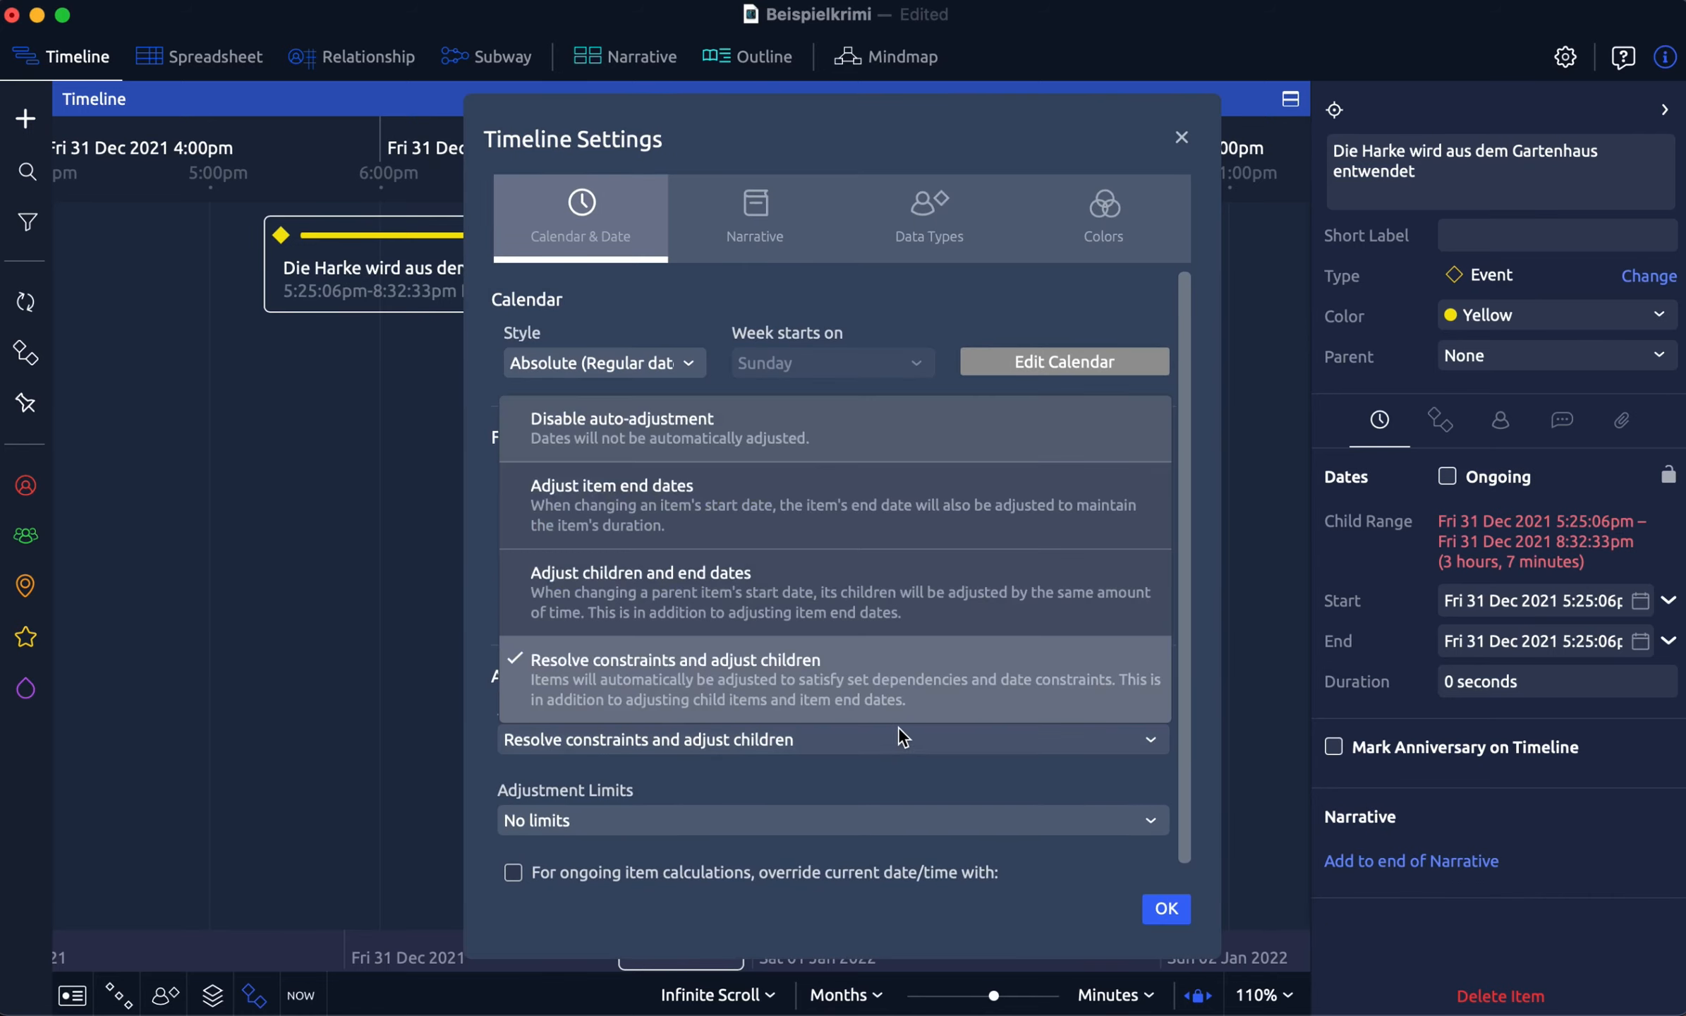
pyautogui.scroll(-1, 630, 700)
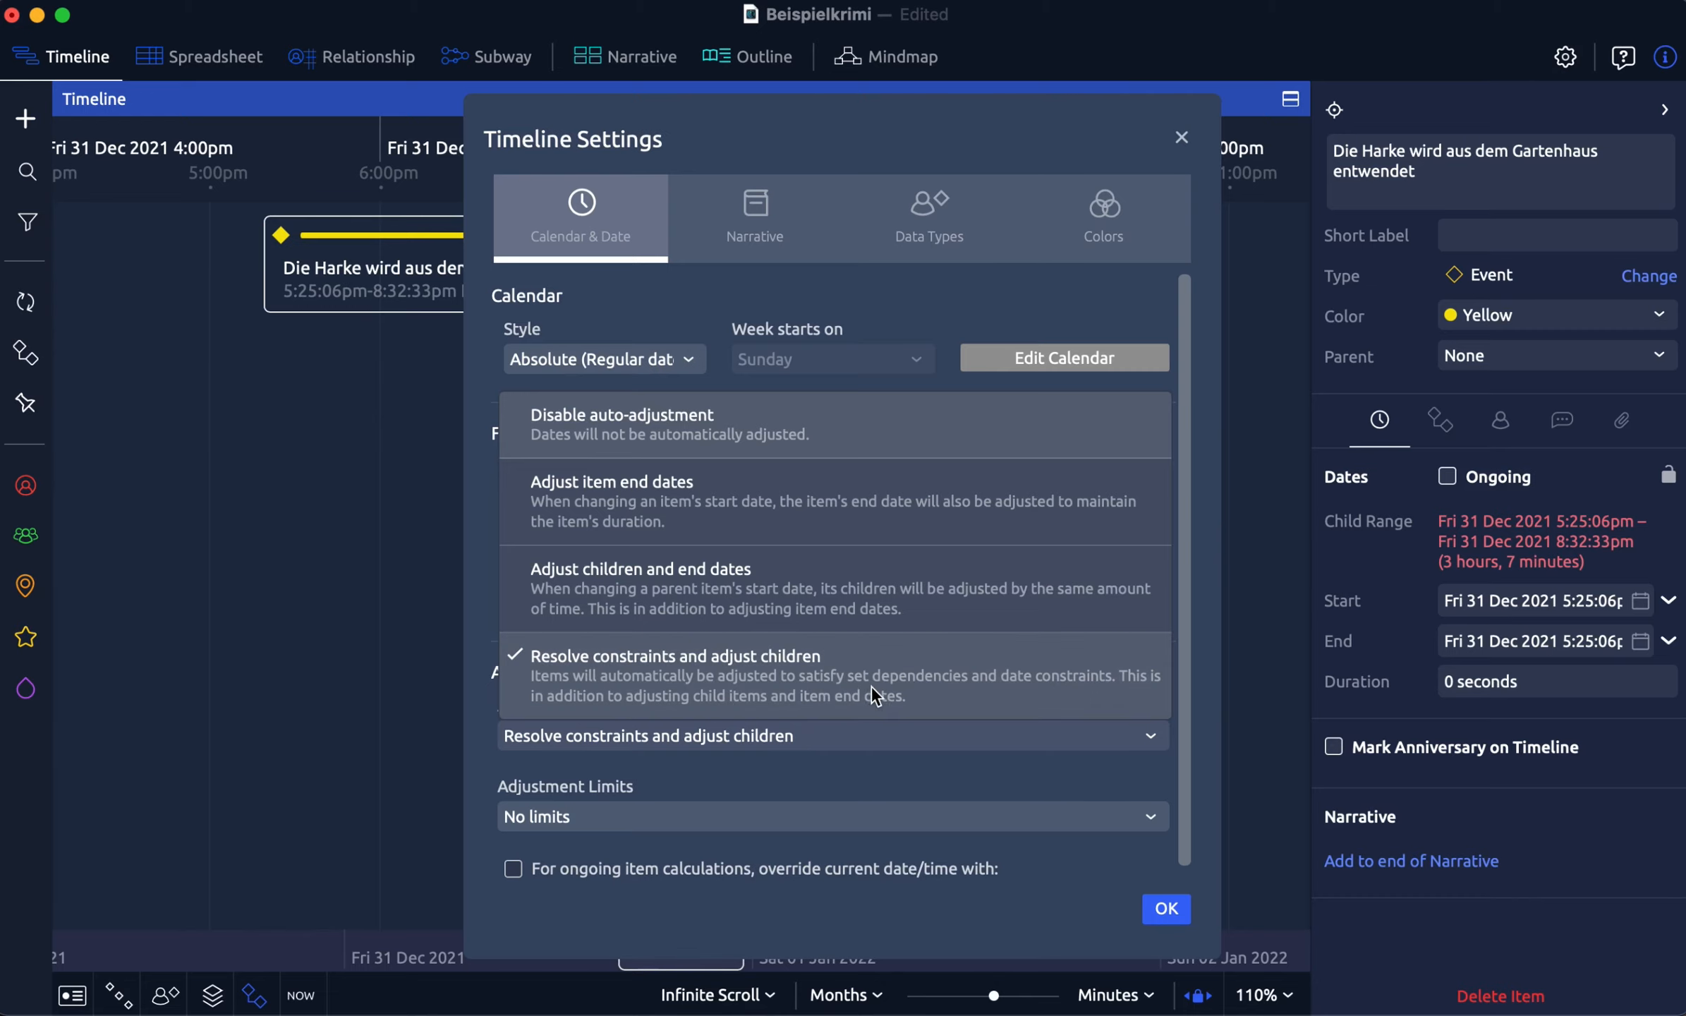
pyautogui.click(748, 584)
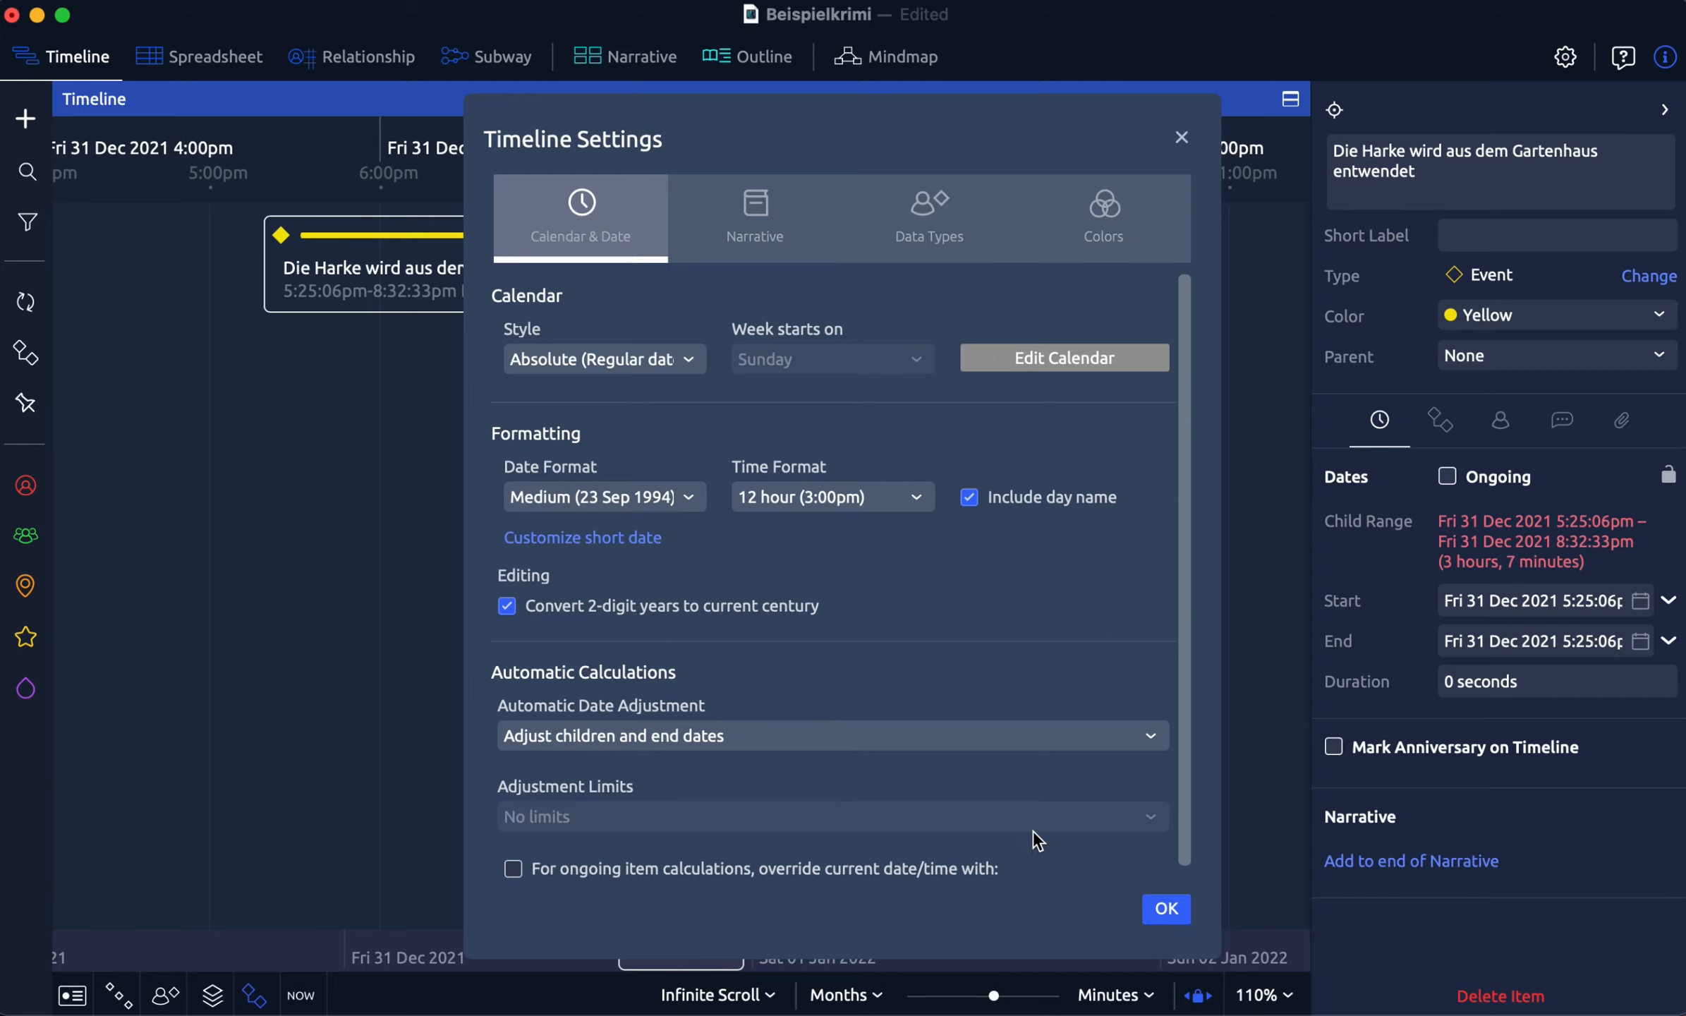
pyautogui.click(1165, 909)
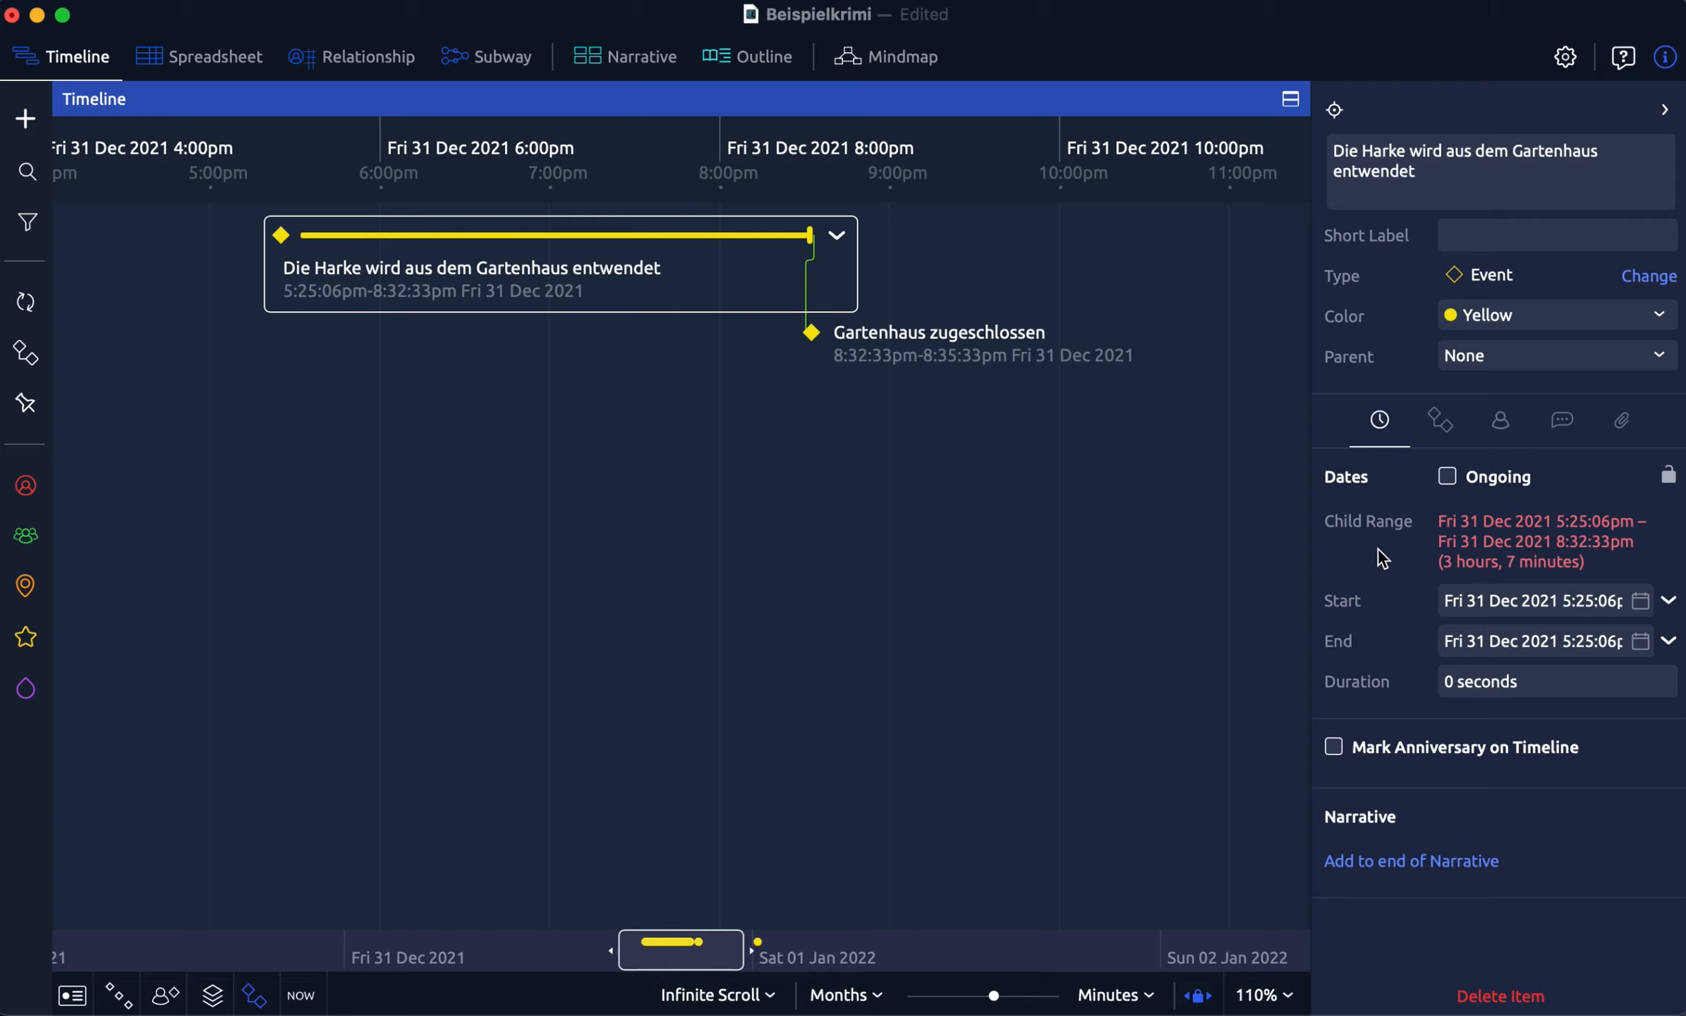
# Expand "Die Harke wird aus dem Gartenhaus entwendet" and check the dates of its child event and its child range
pyautogui.click(836, 235)
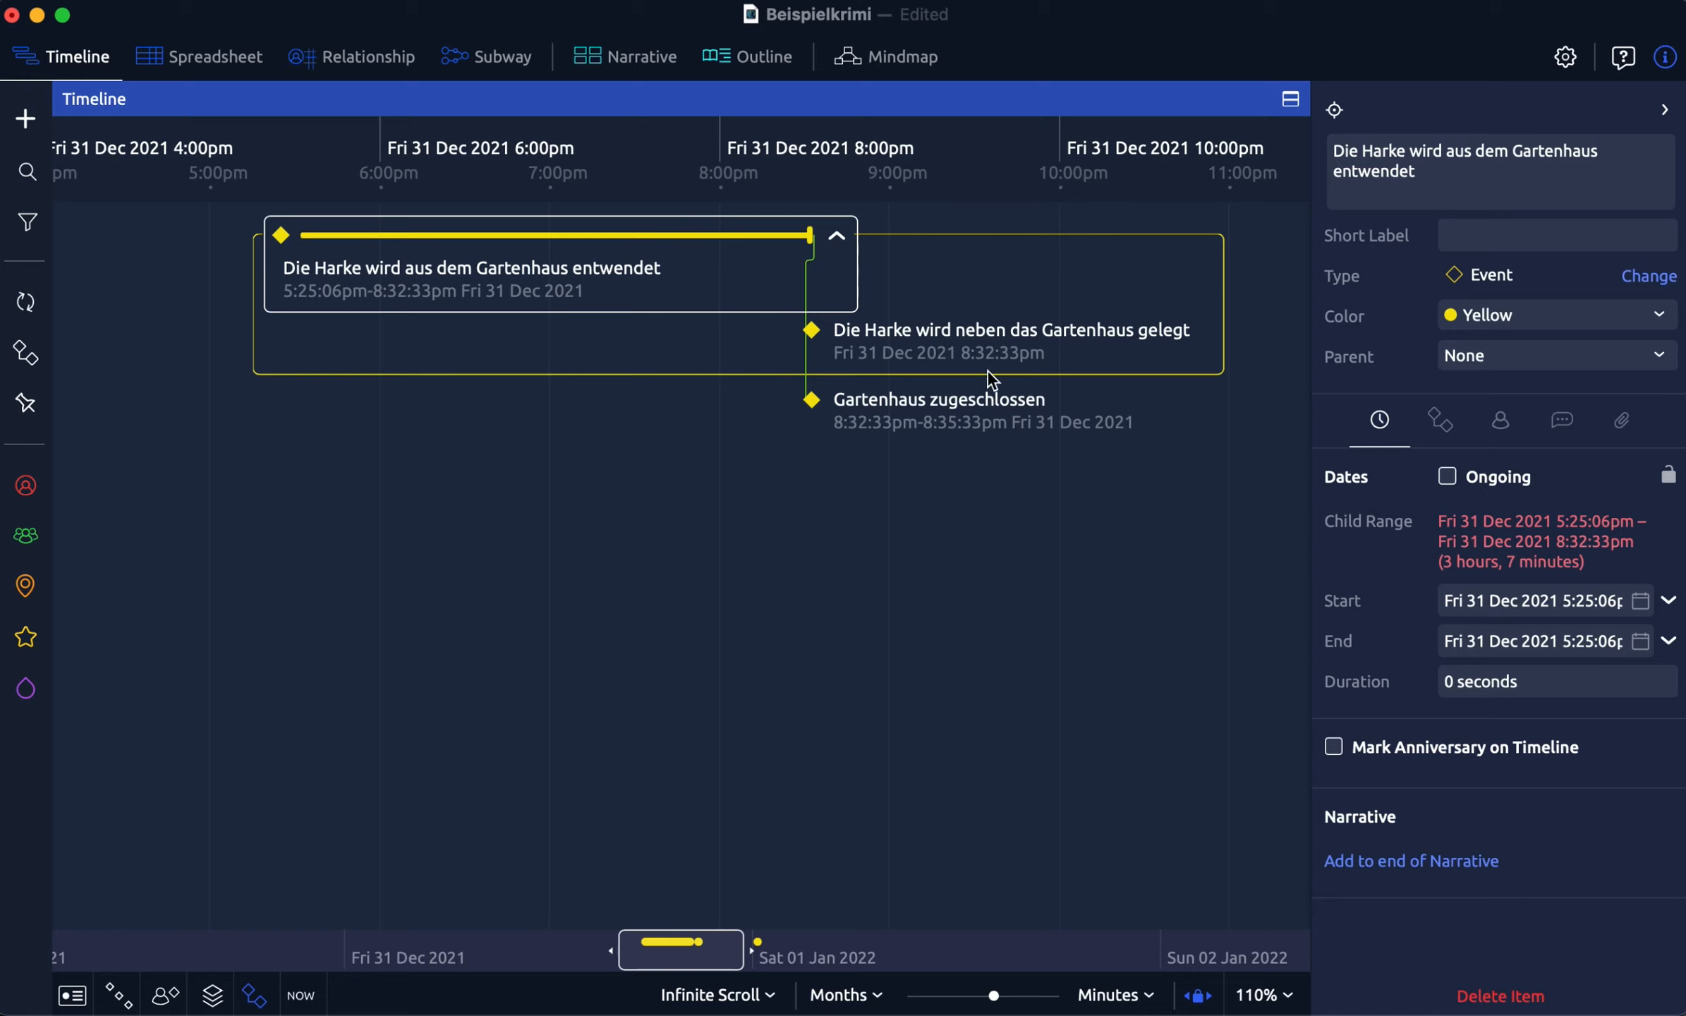
pyautogui.click(963, 340)
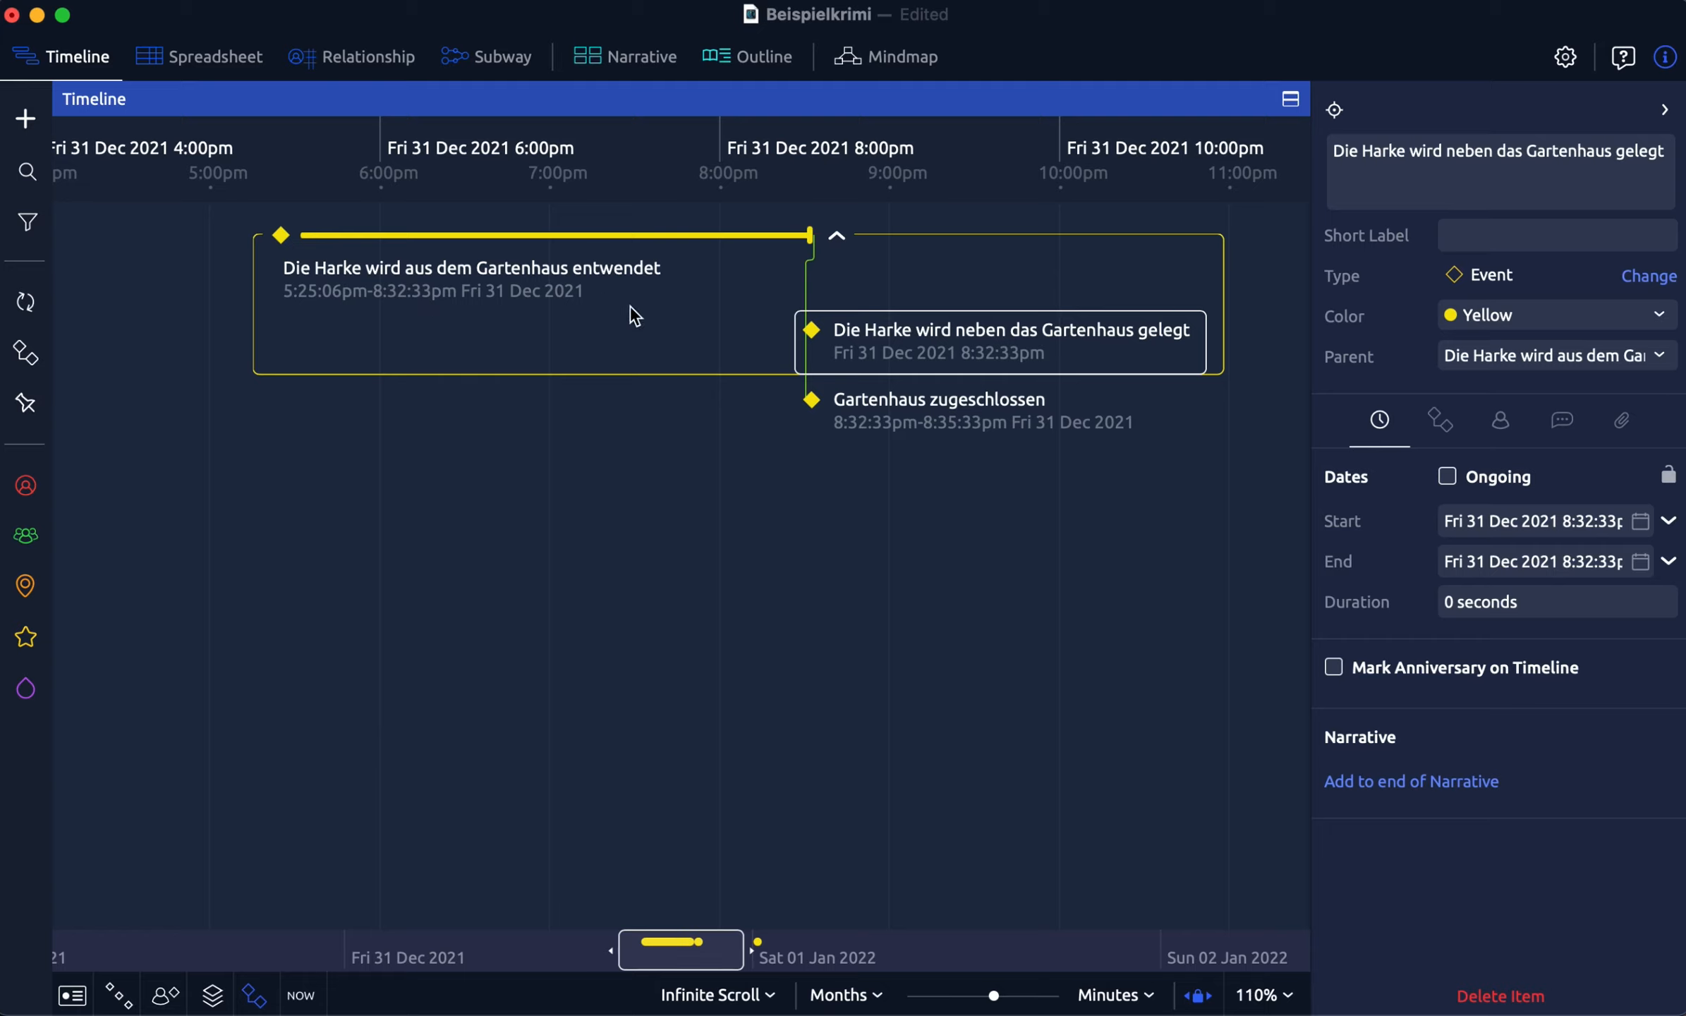
pyautogui.click(481, 295)
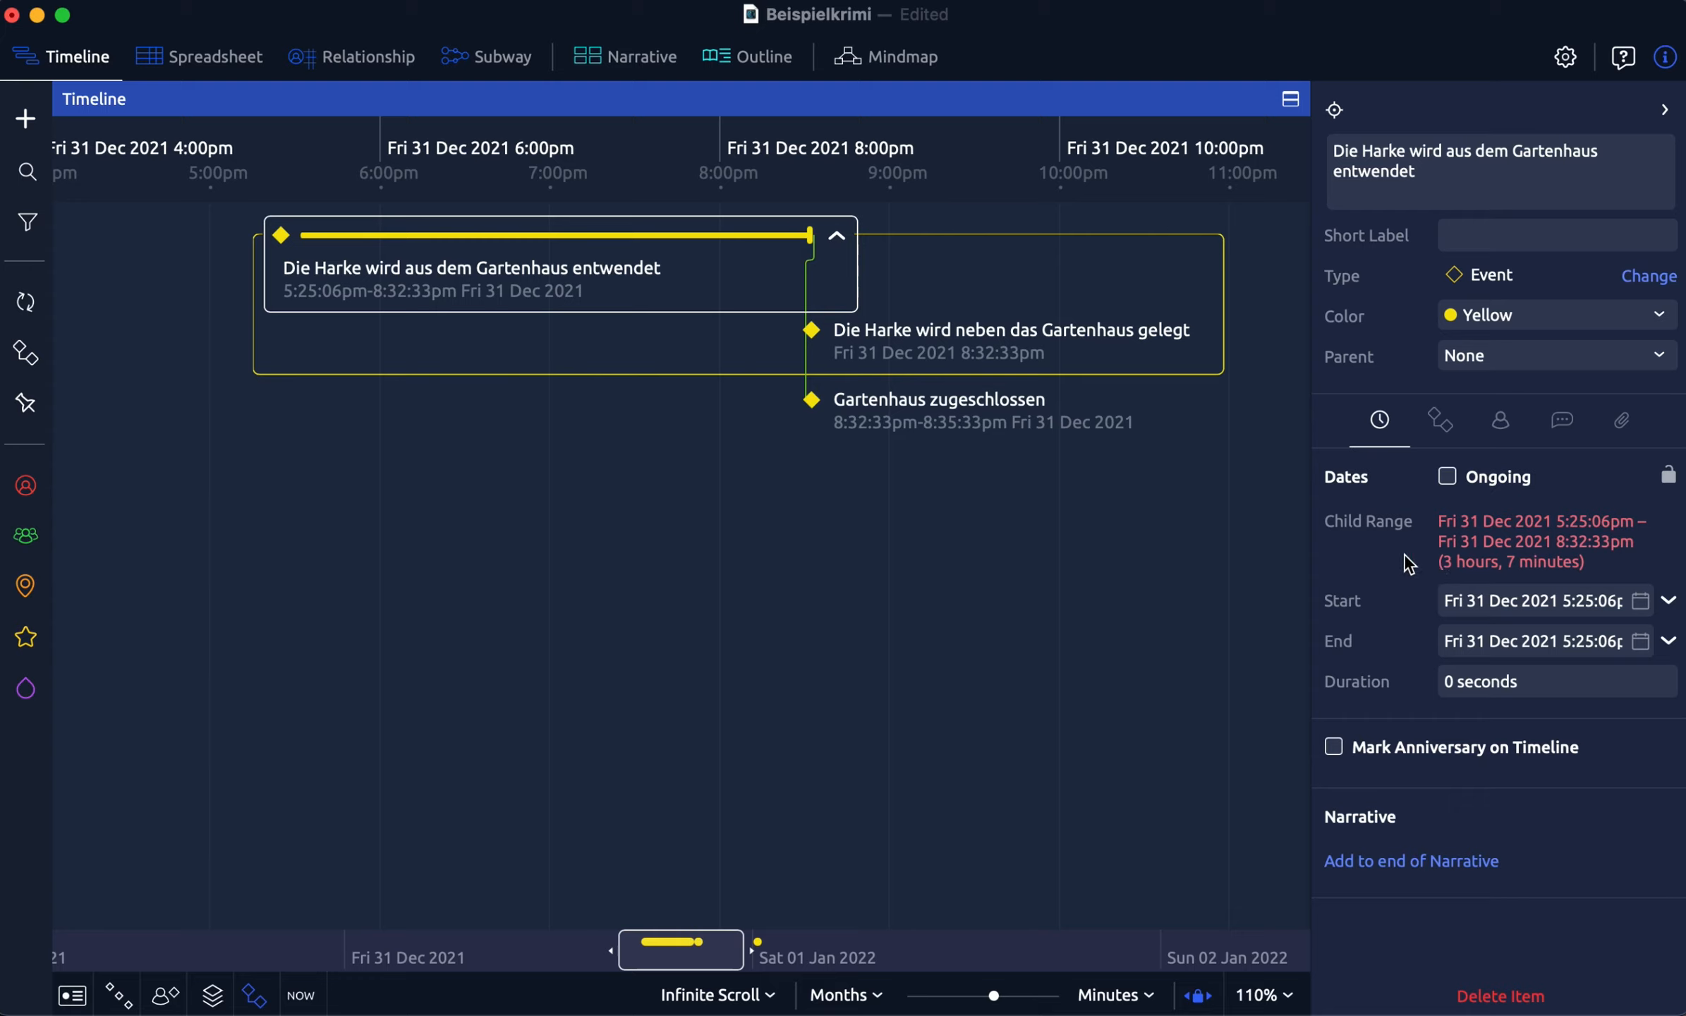
pyautogui.hscroll(1, 577, 304)
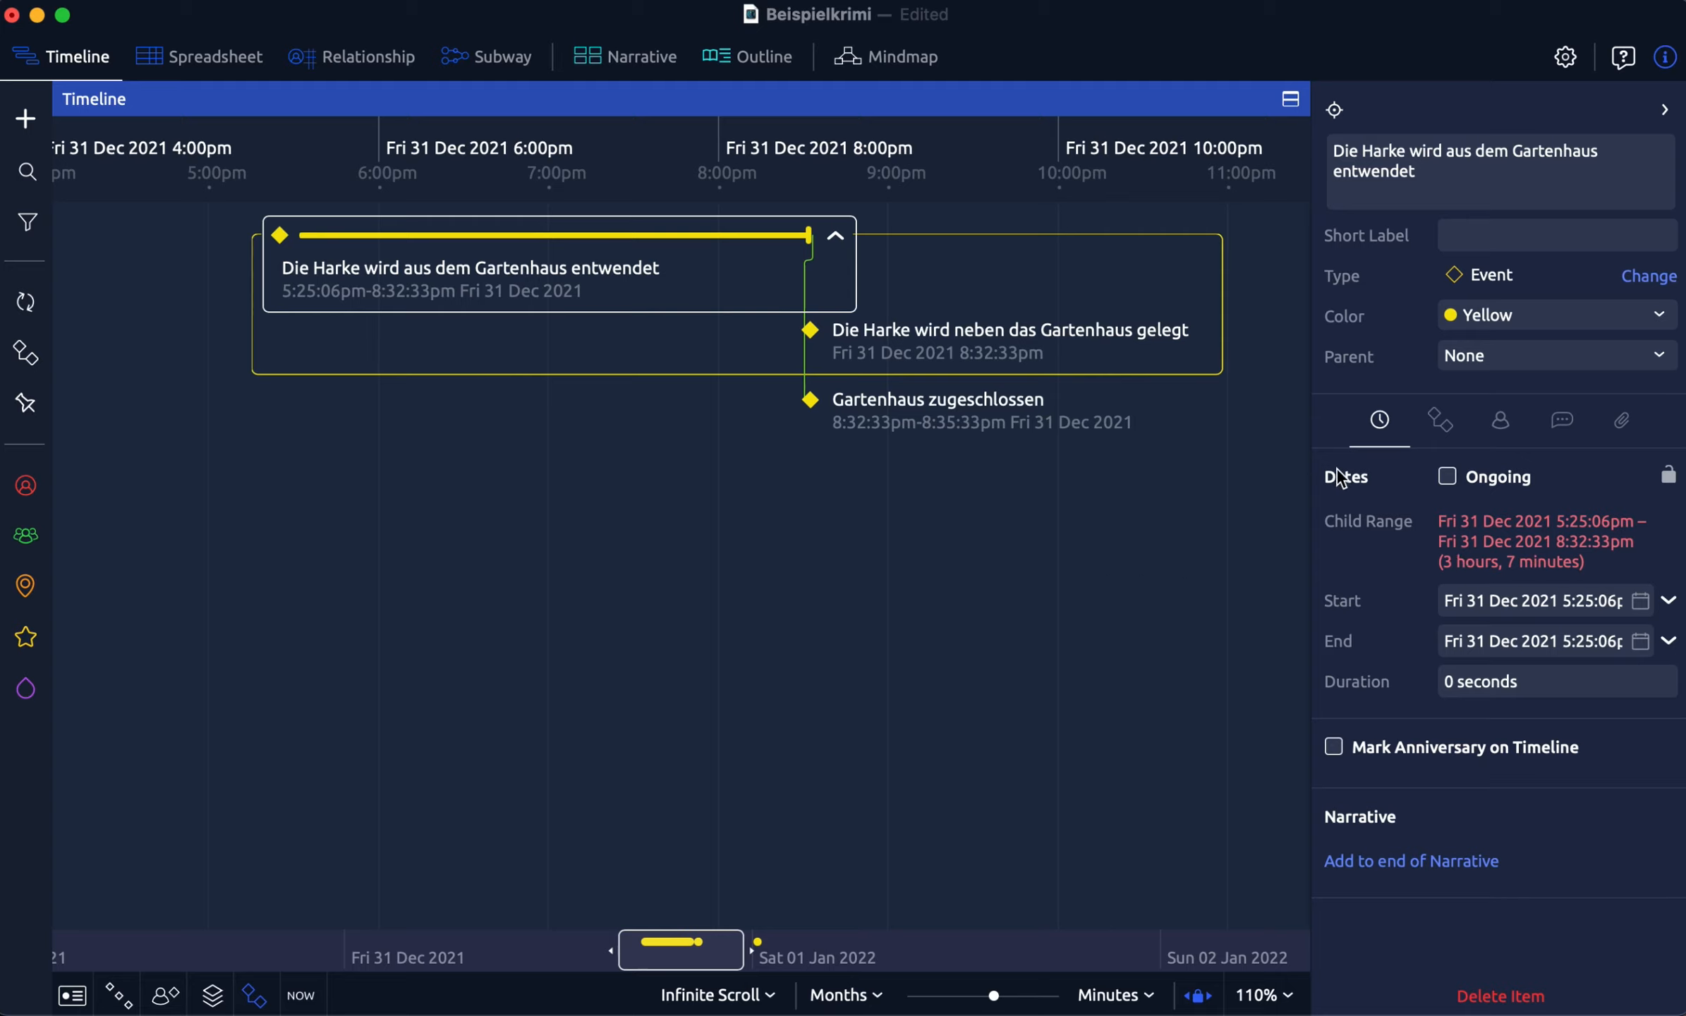
# Review the dependency types of "Die Harke wird aus dem Gartenhaus entwendet" and remove its blocking dependency on "Gartenhaus zugeschlossen"
pyautogui.click(1440, 420)
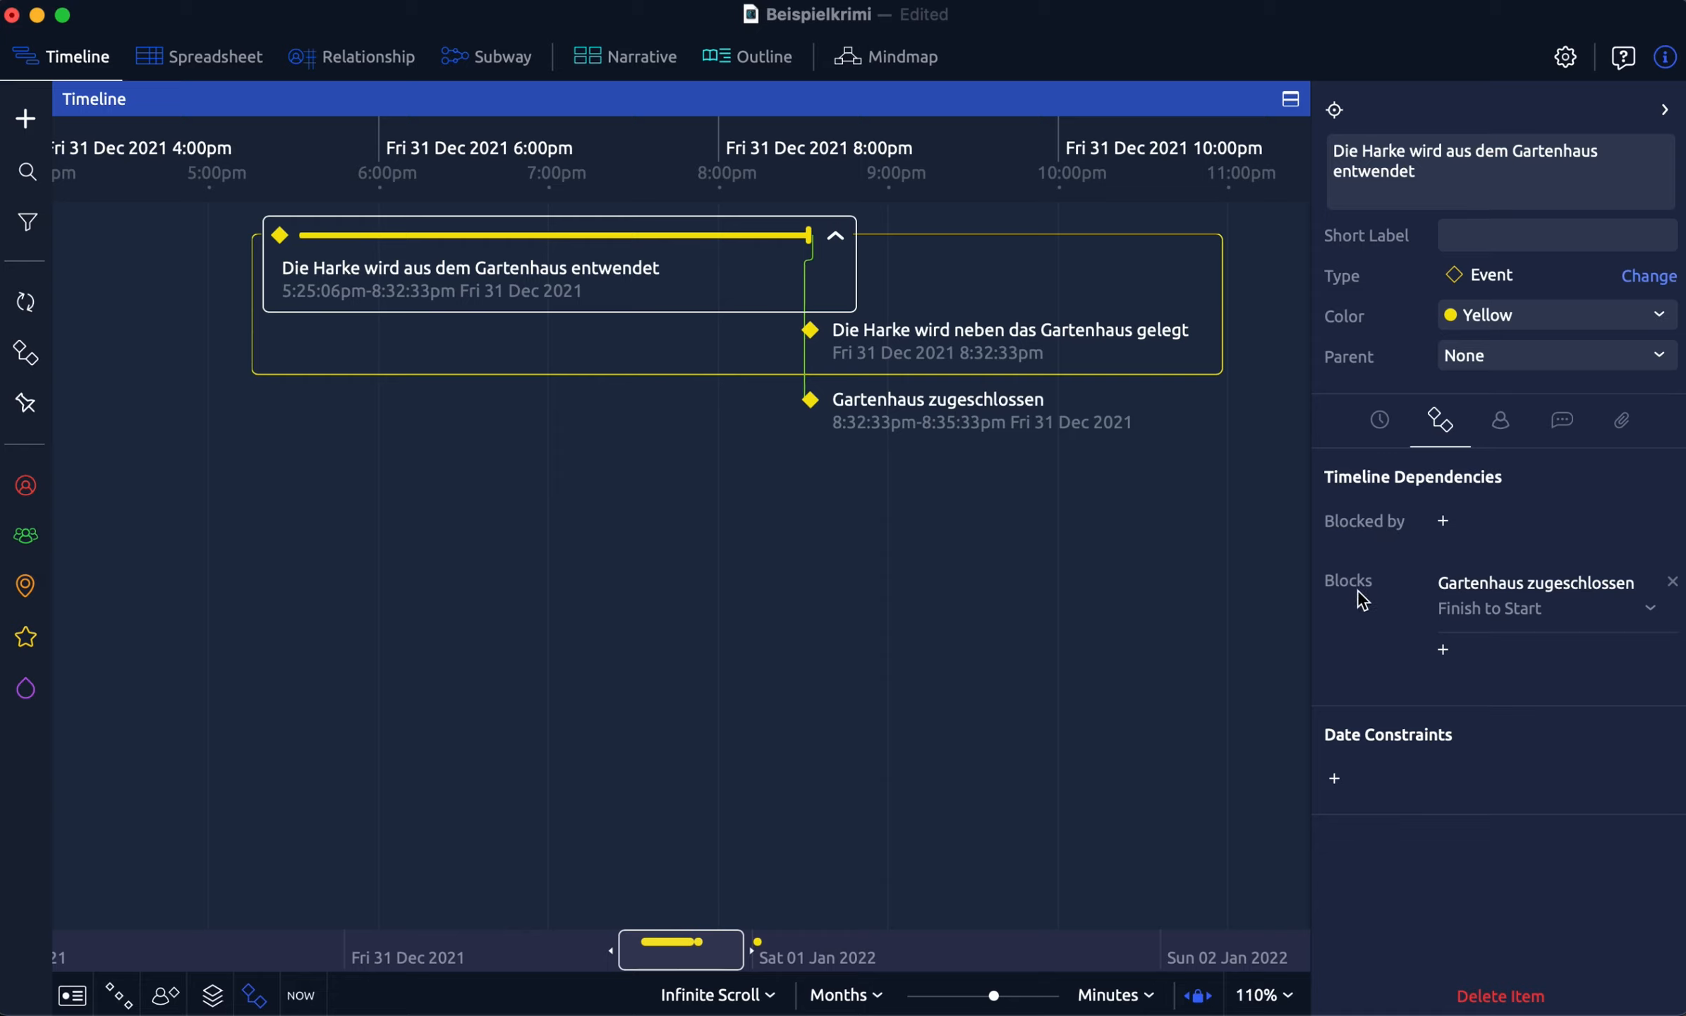
pyautogui.click(1651, 609)
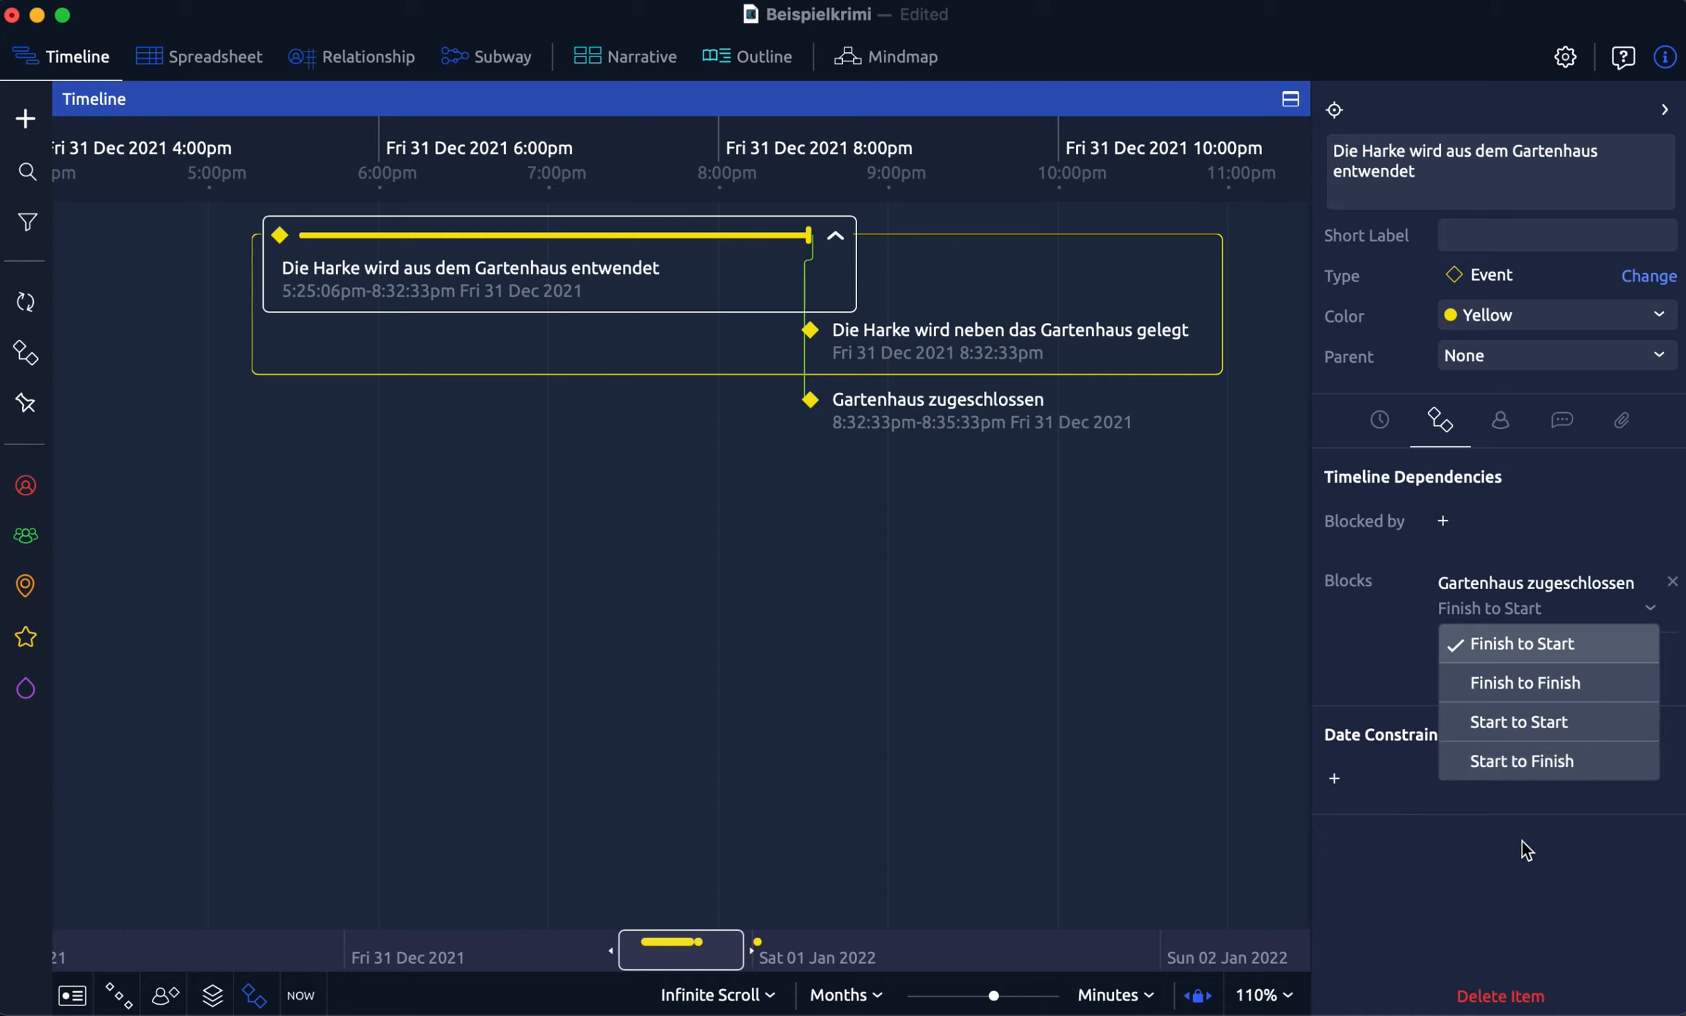
pyautogui.click(1508, 856)
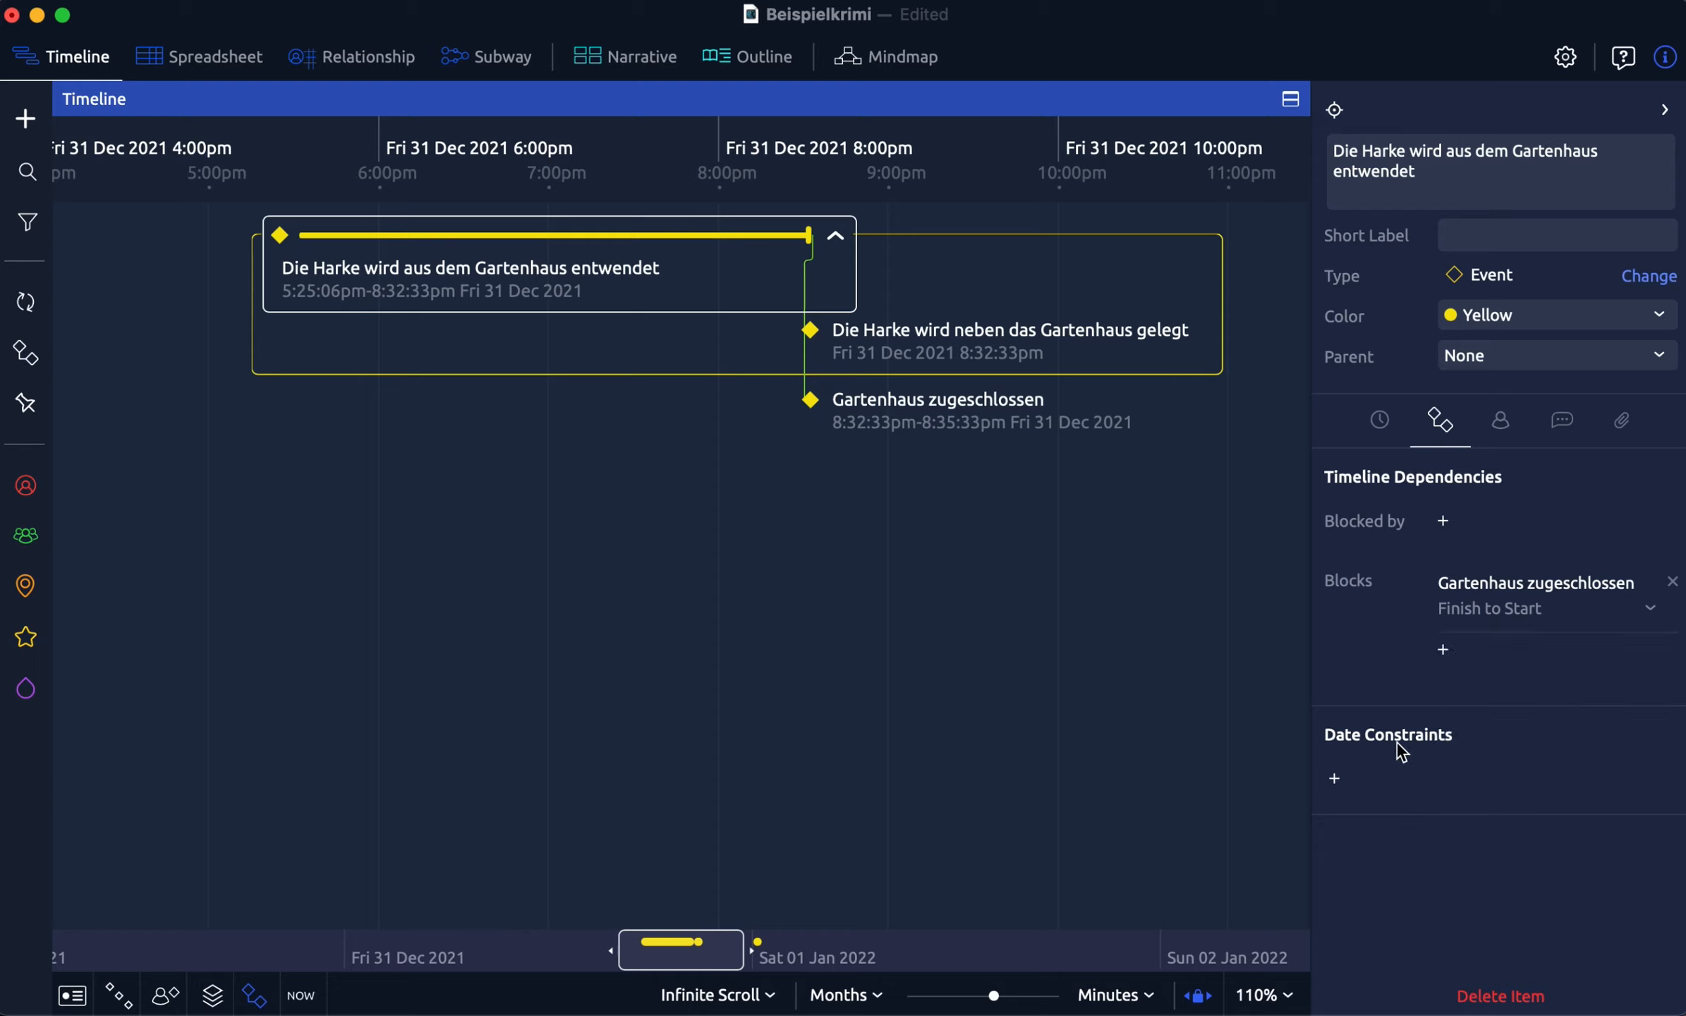
pyautogui.click(1672, 581)
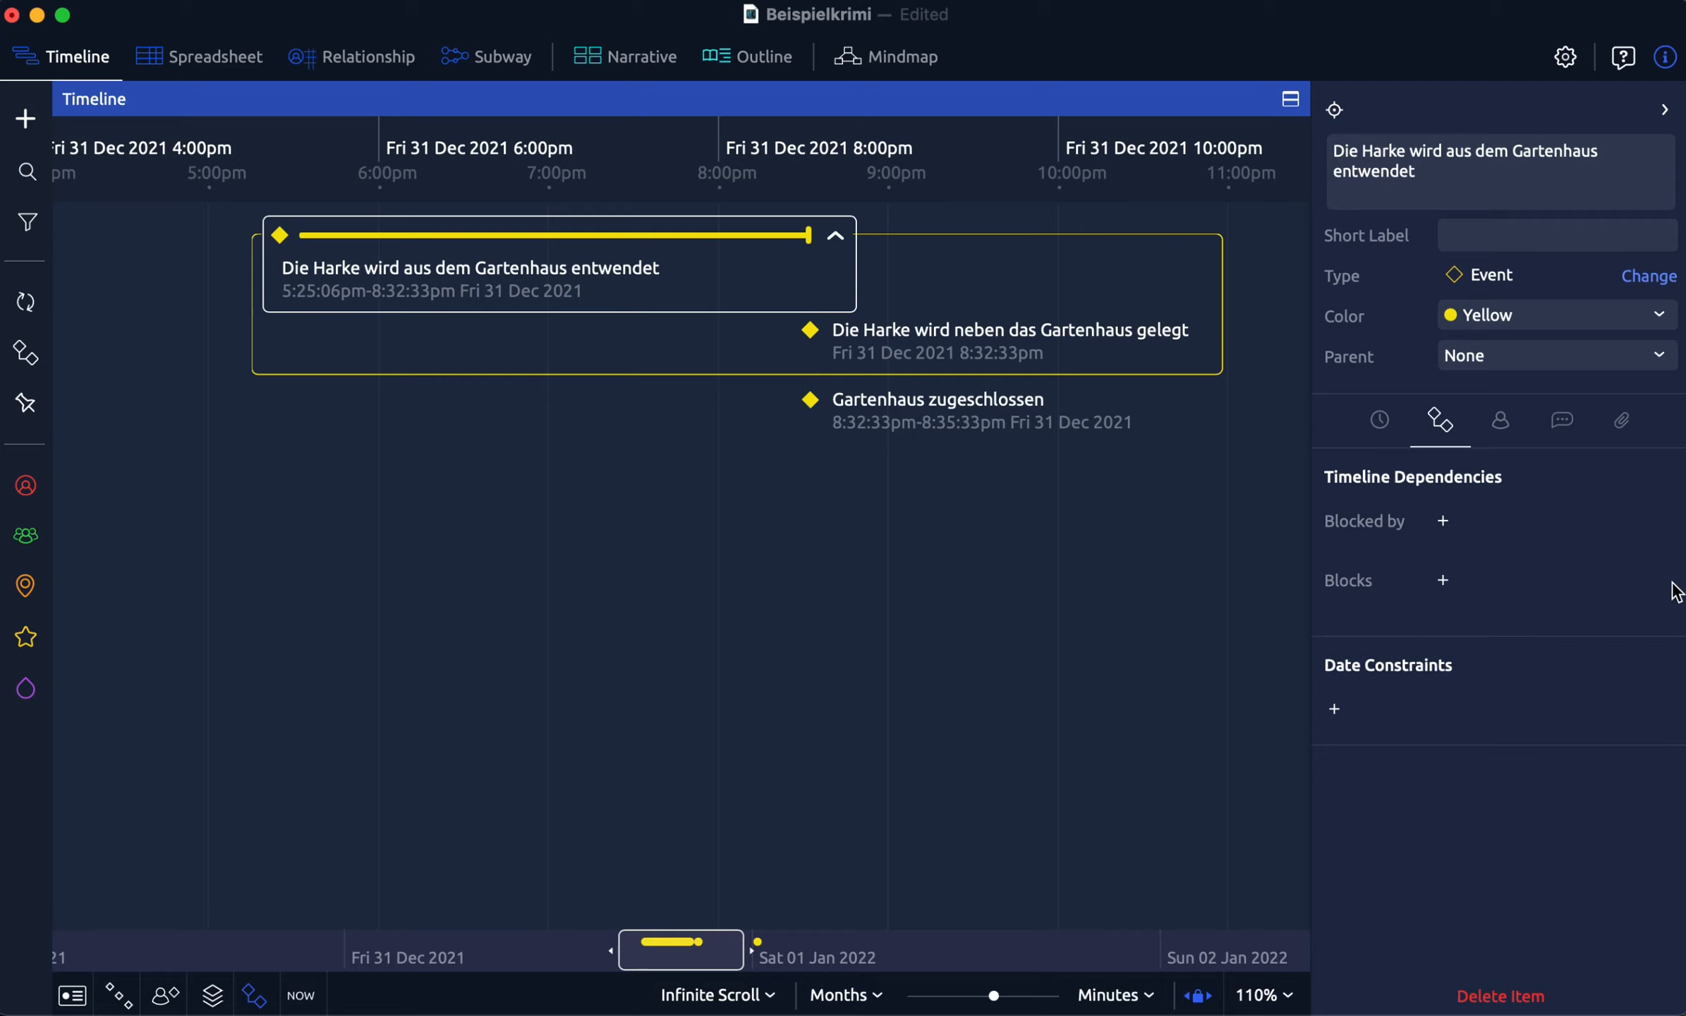
# Review the date constraint conditions and try to add one requiring the start of "Die Harke wird aus dem Gartenhaus entwendet" to match the weekday Sunday
pyautogui.click(1335, 711)
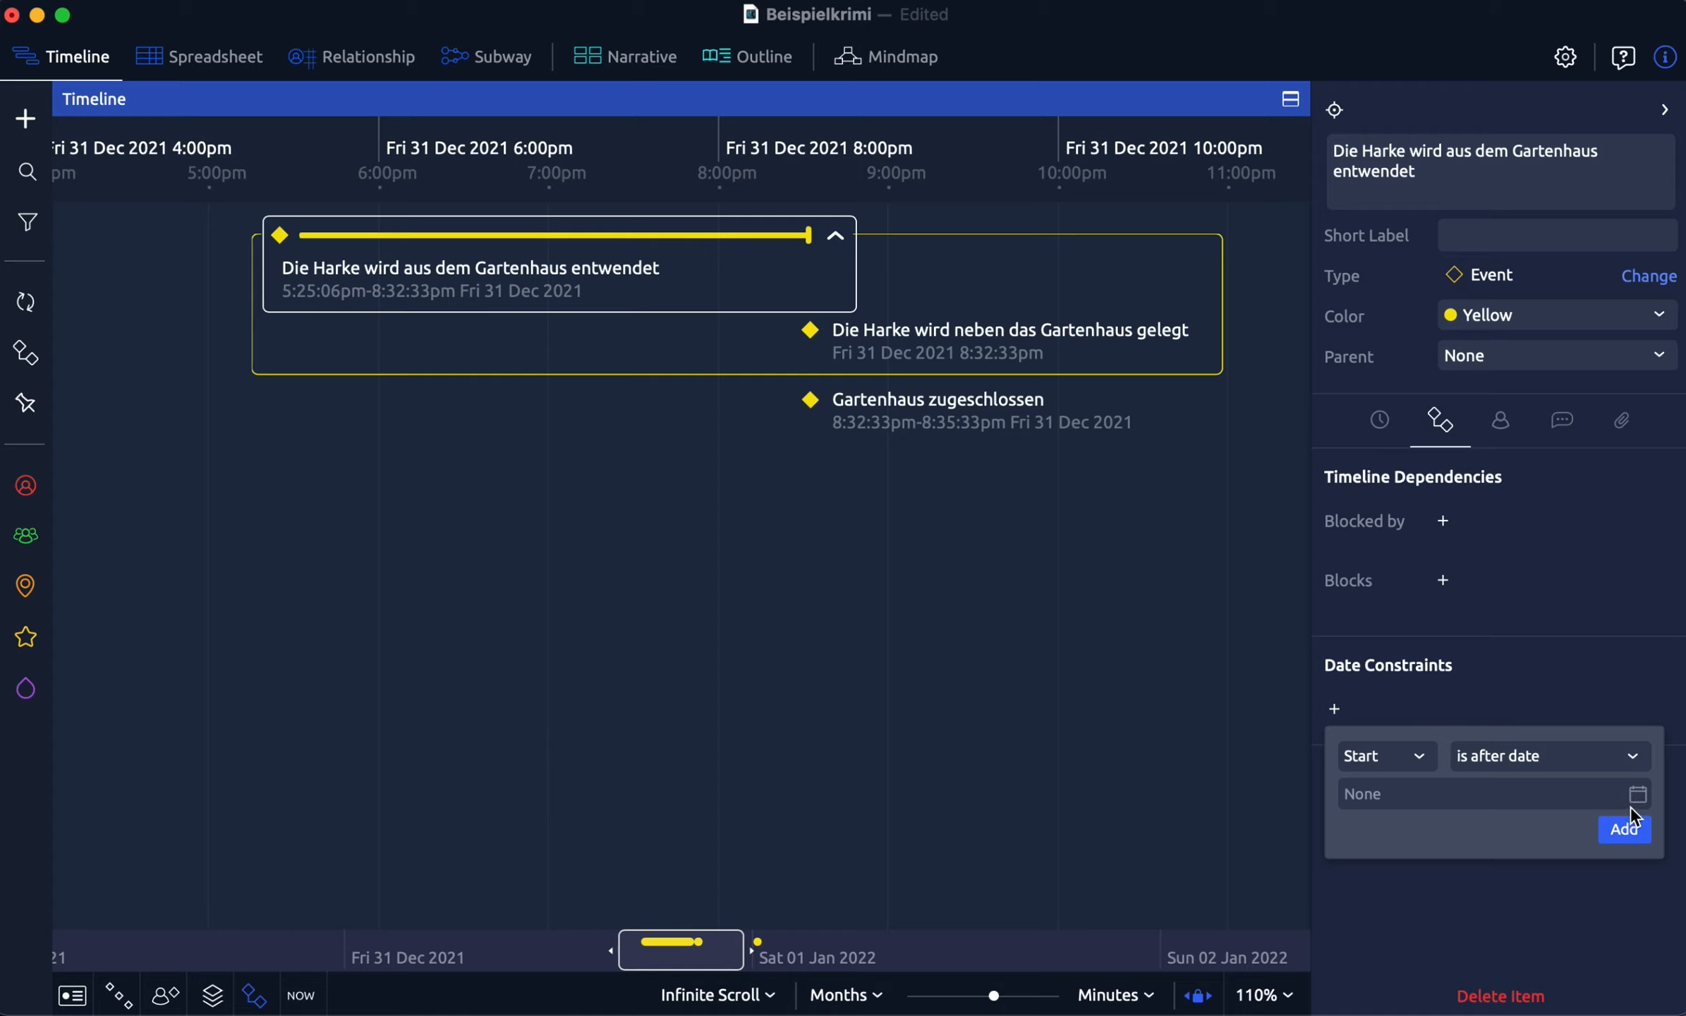
pyautogui.click(1634, 755)
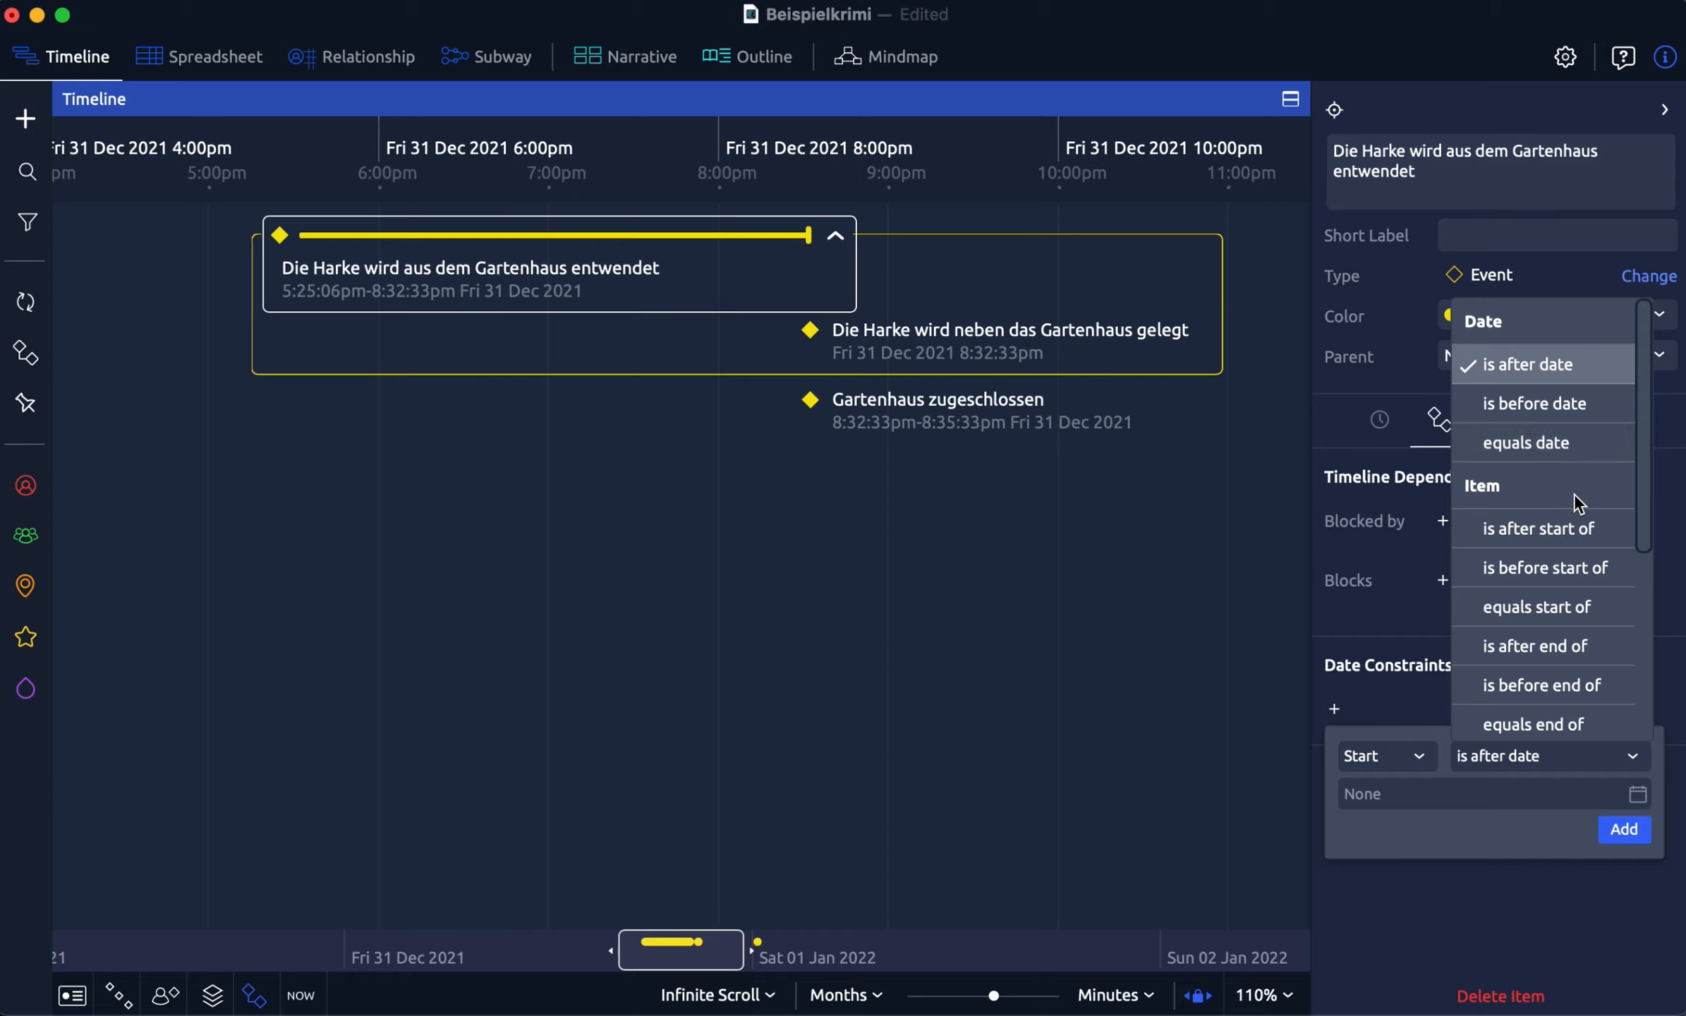
pyautogui.scroll(-3, 1579, 588)
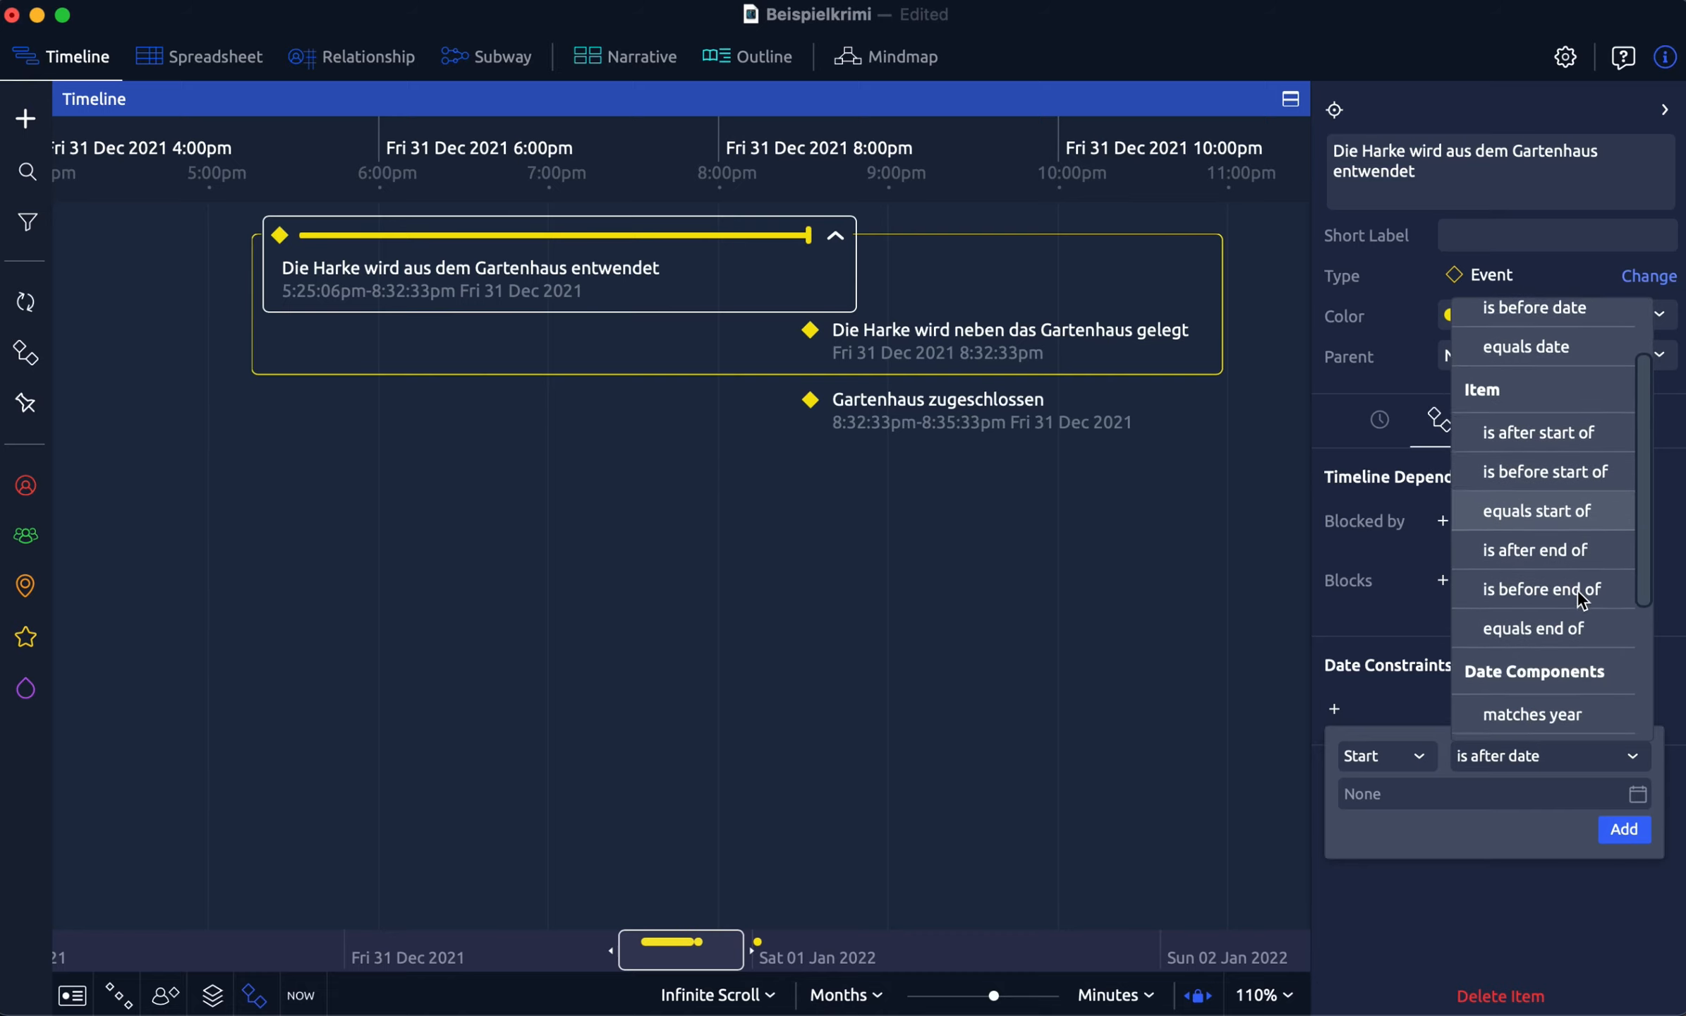
pyautogui.scroll(1, 1576, 590)
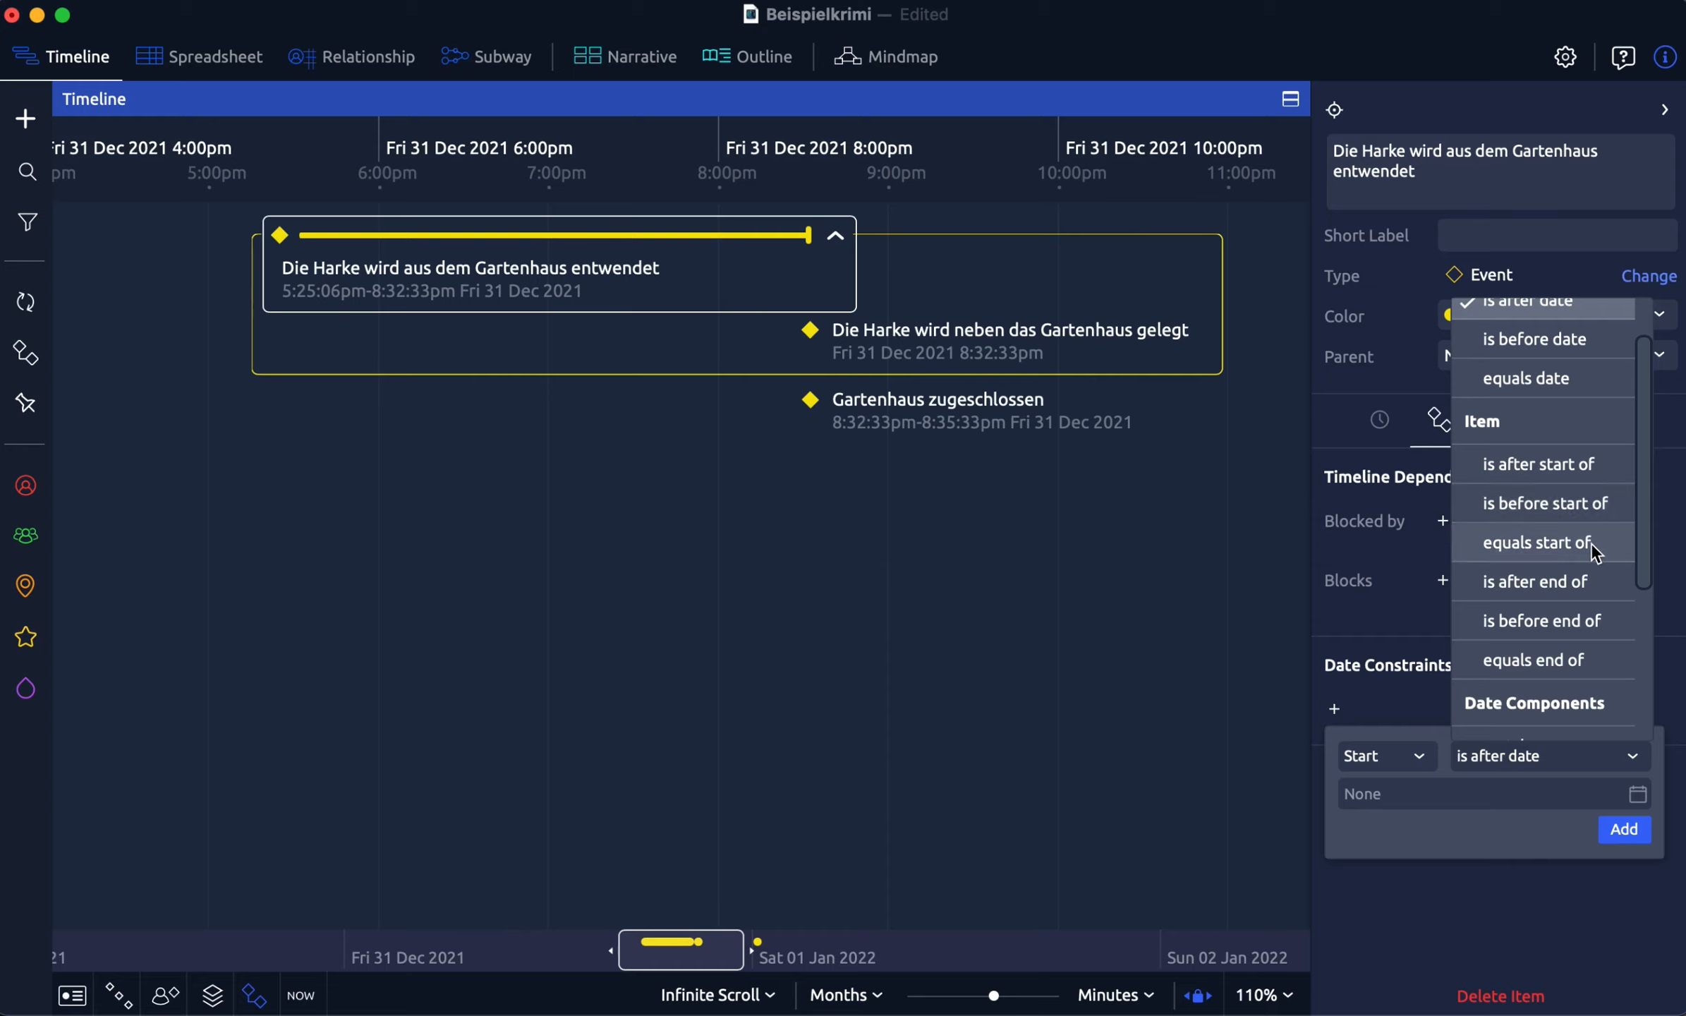
pyautogui.scroll(-3, 1586, 542)
pyautogui.scroll(-3, 1589, 541)
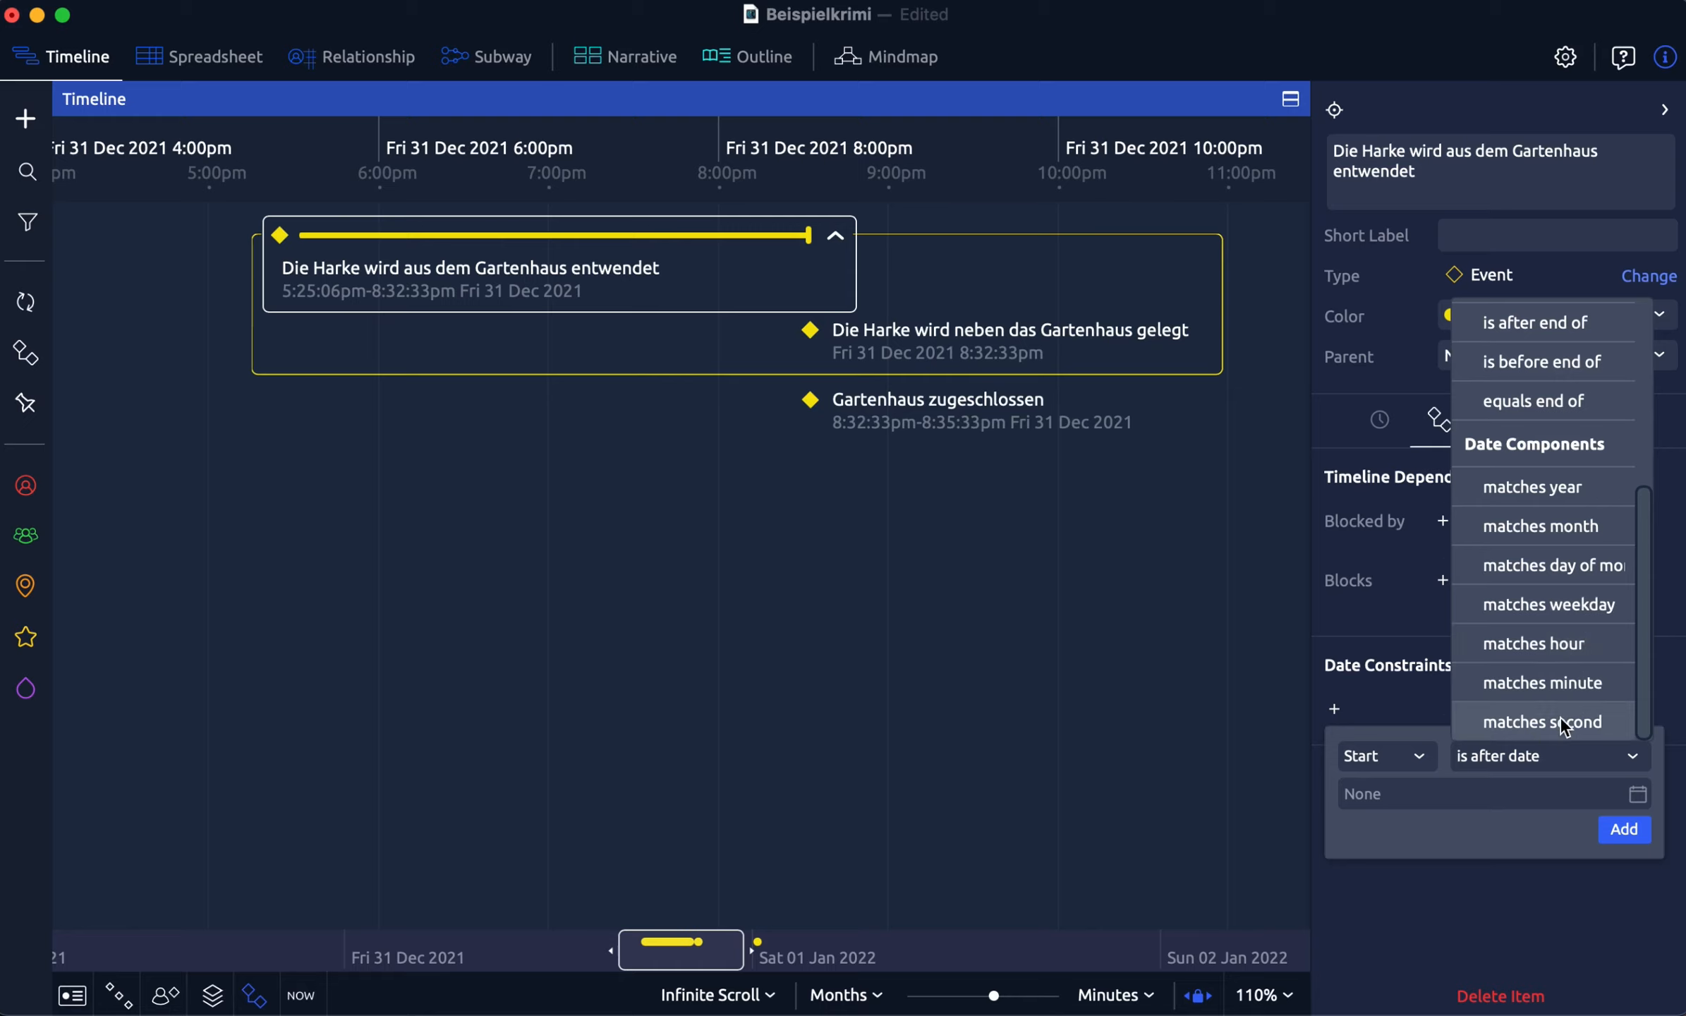
pyautogui.click(1562, 611)
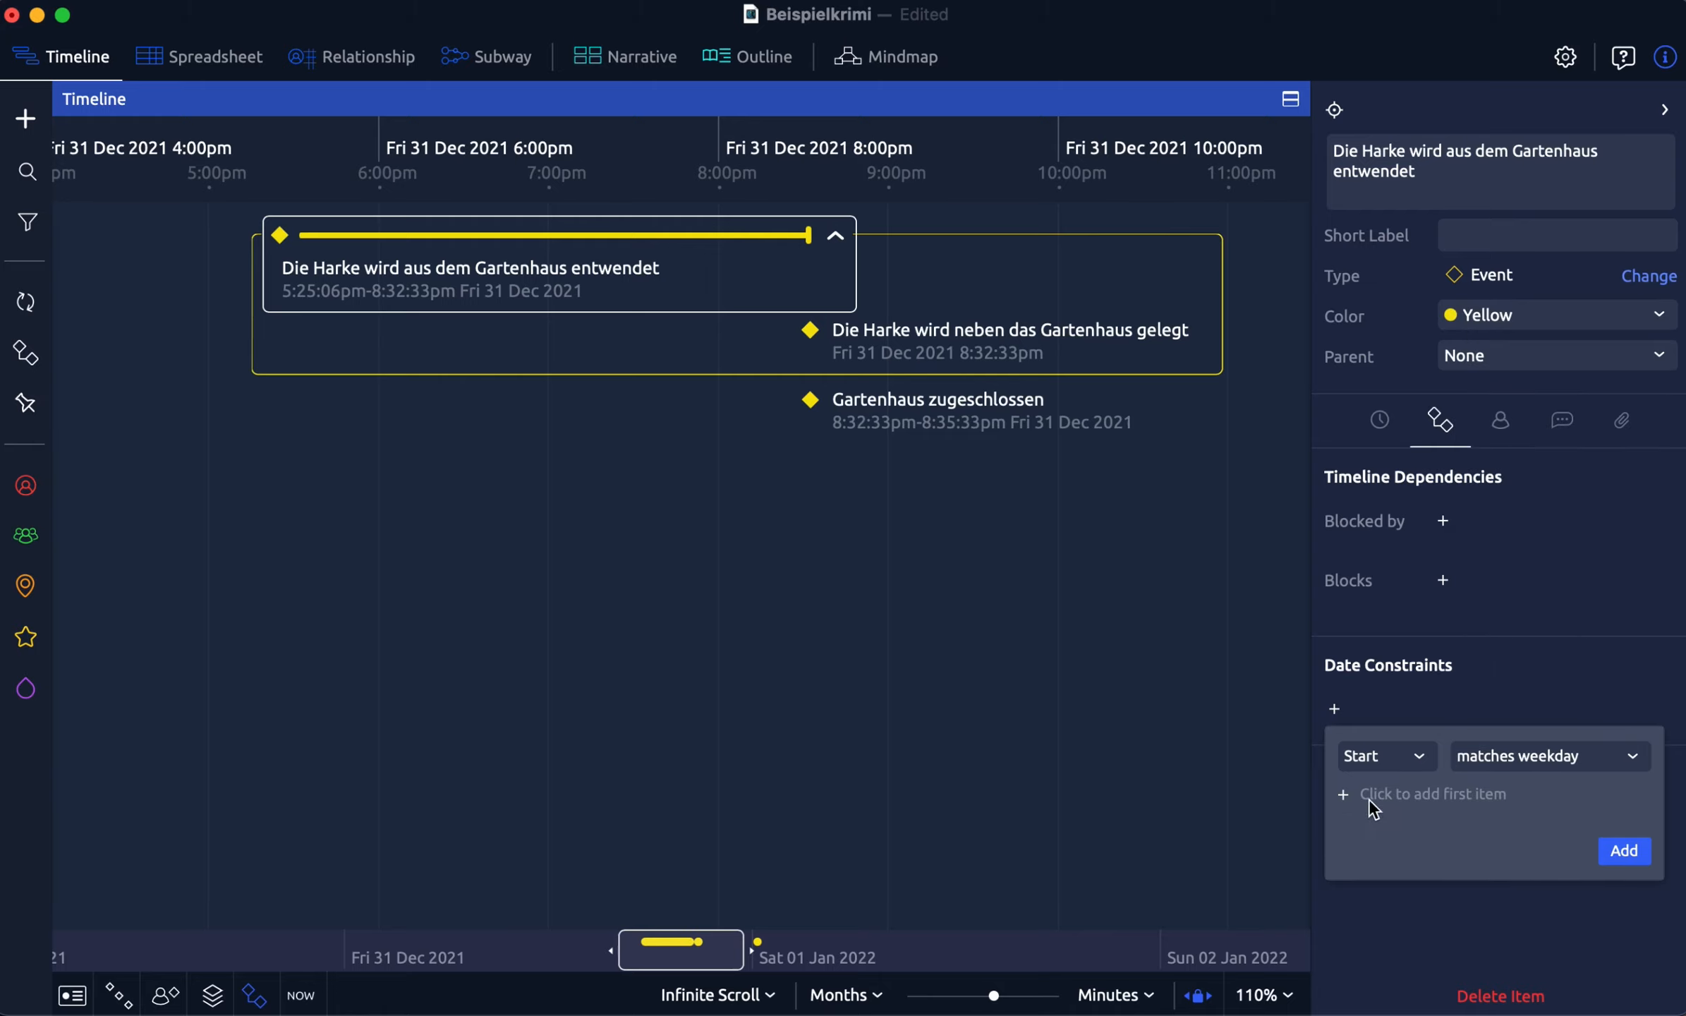
pyautogui.click(1344, 791)
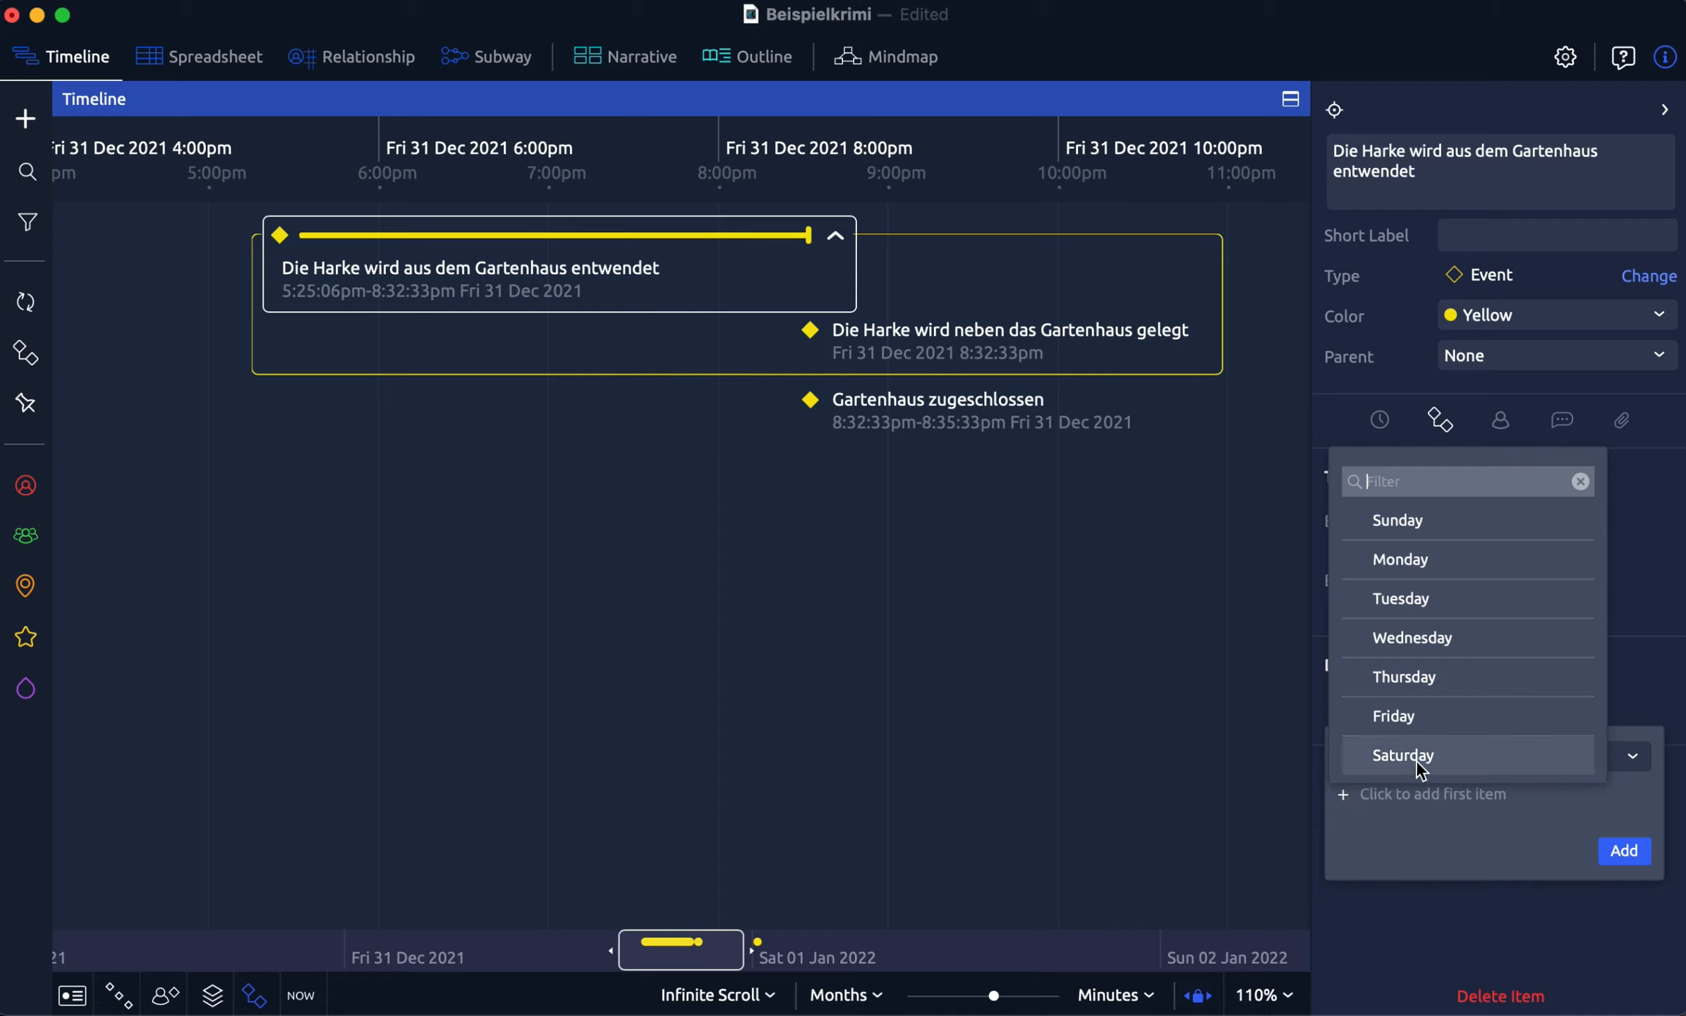
pyautogui.click(1447, 515)
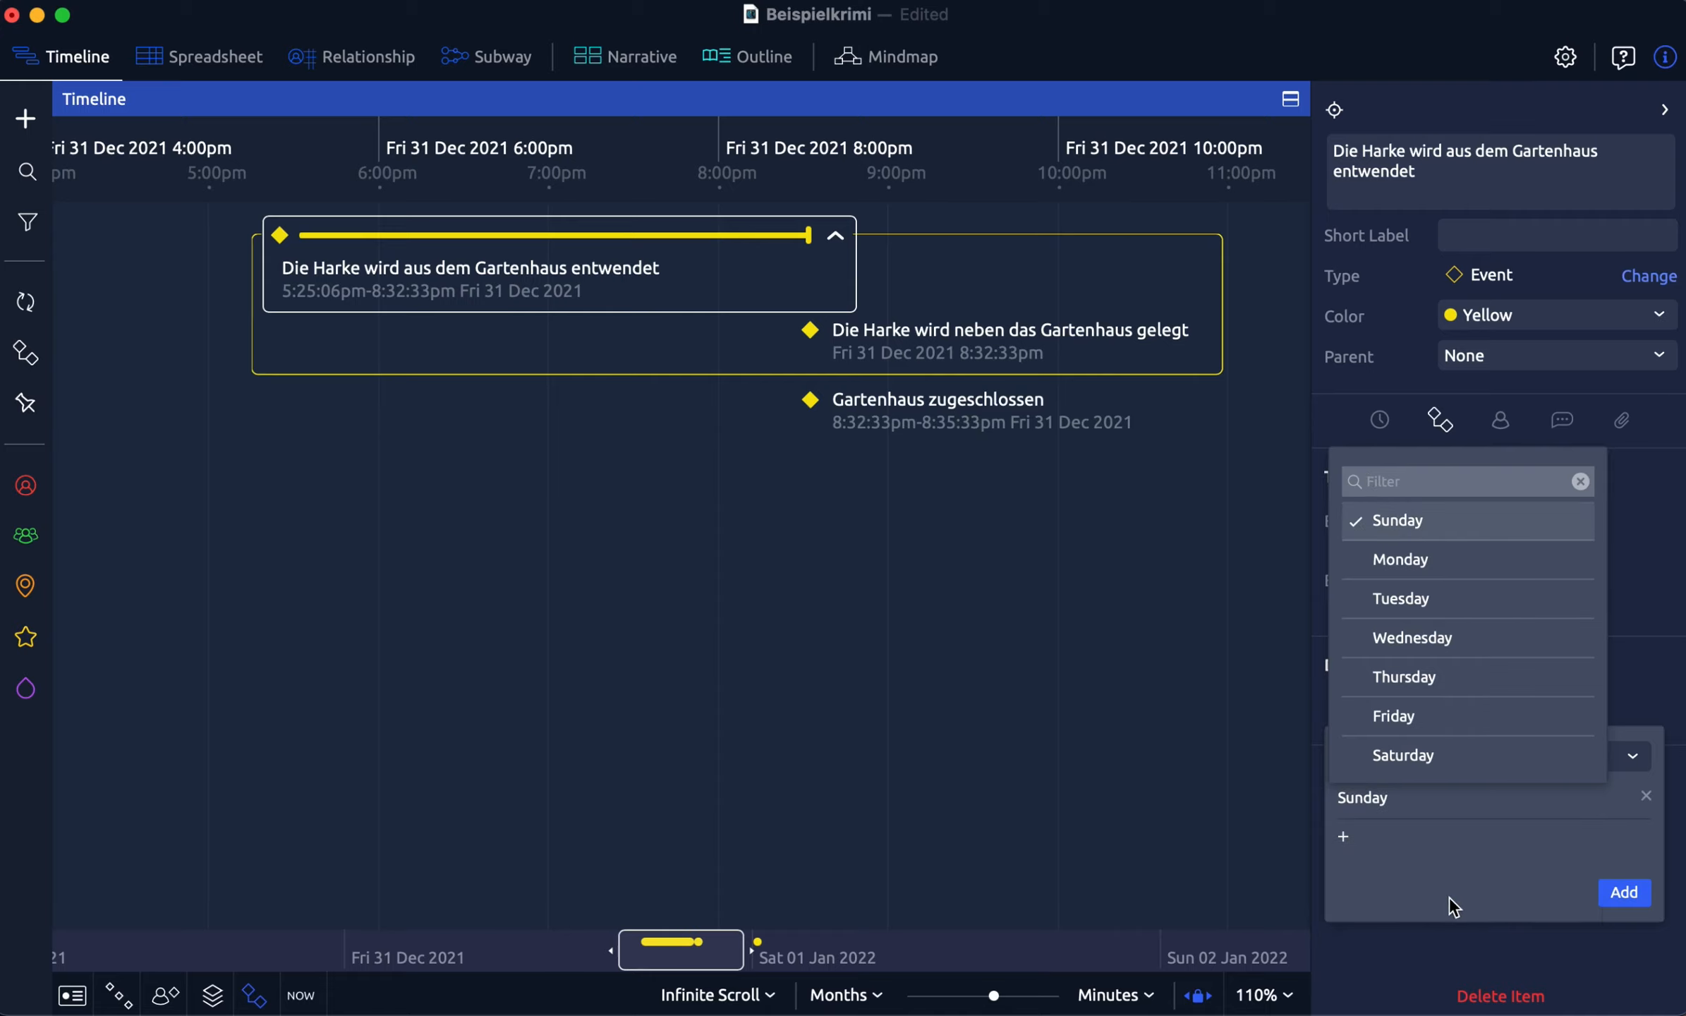
pyautogui.click(1613, 895)
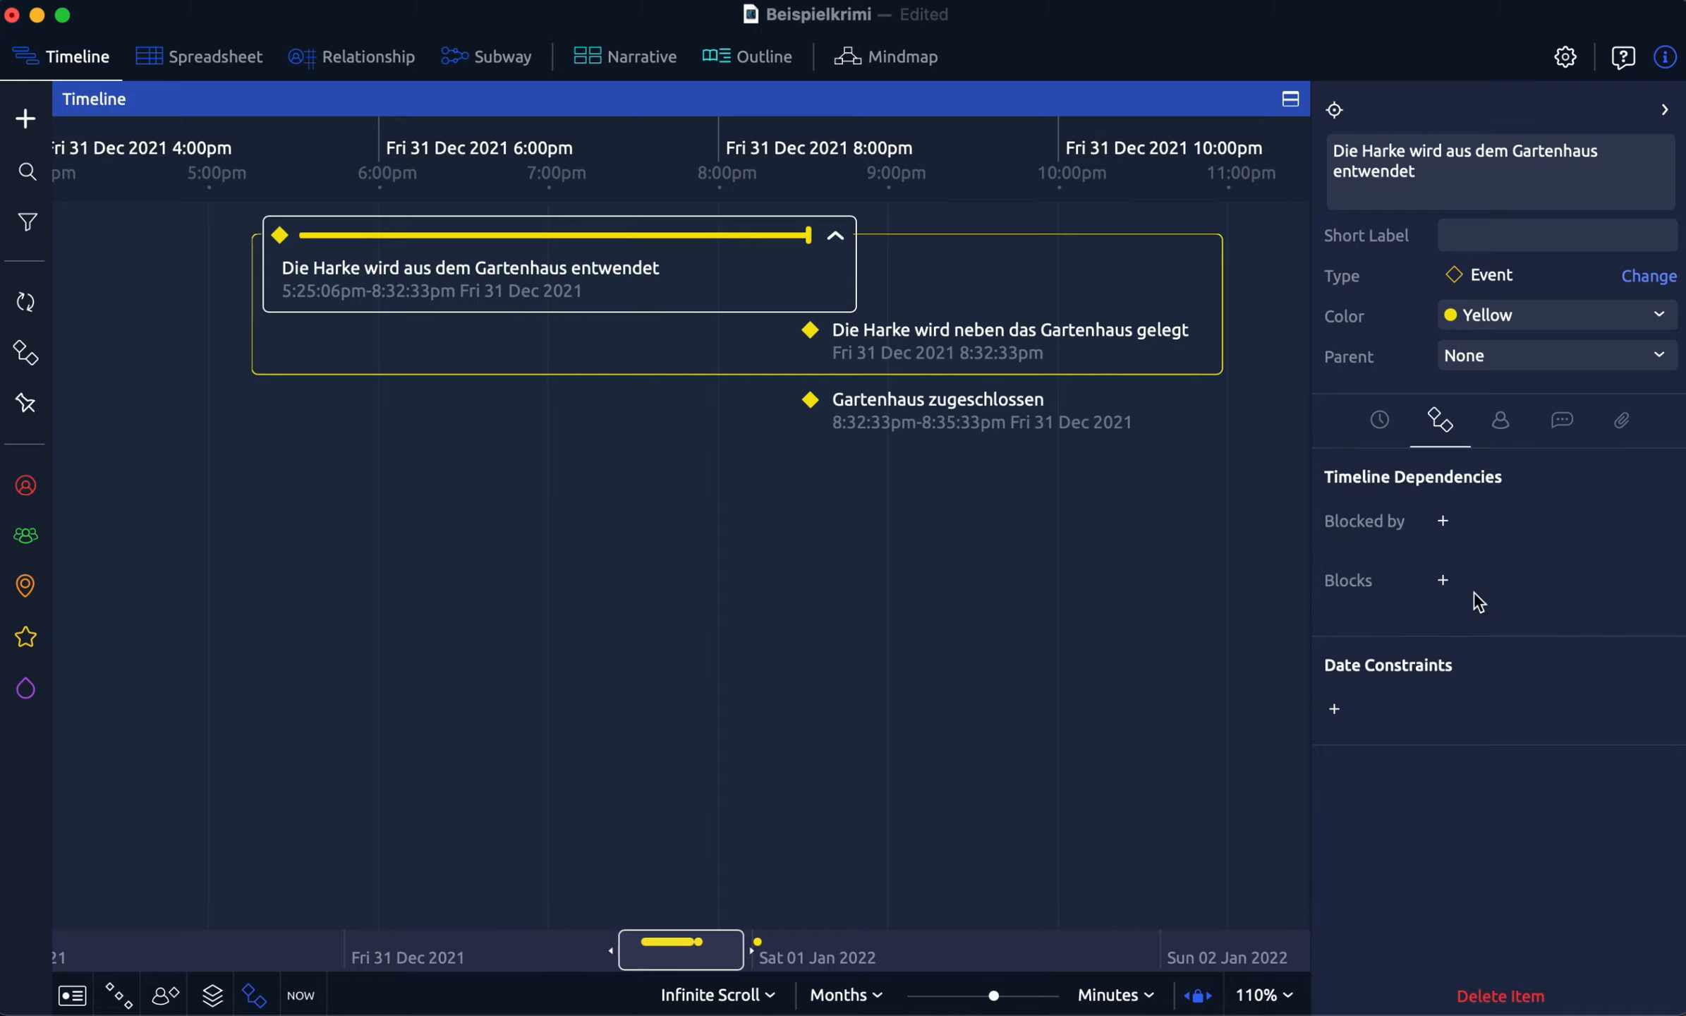
pyautogui.click(1334, 710)
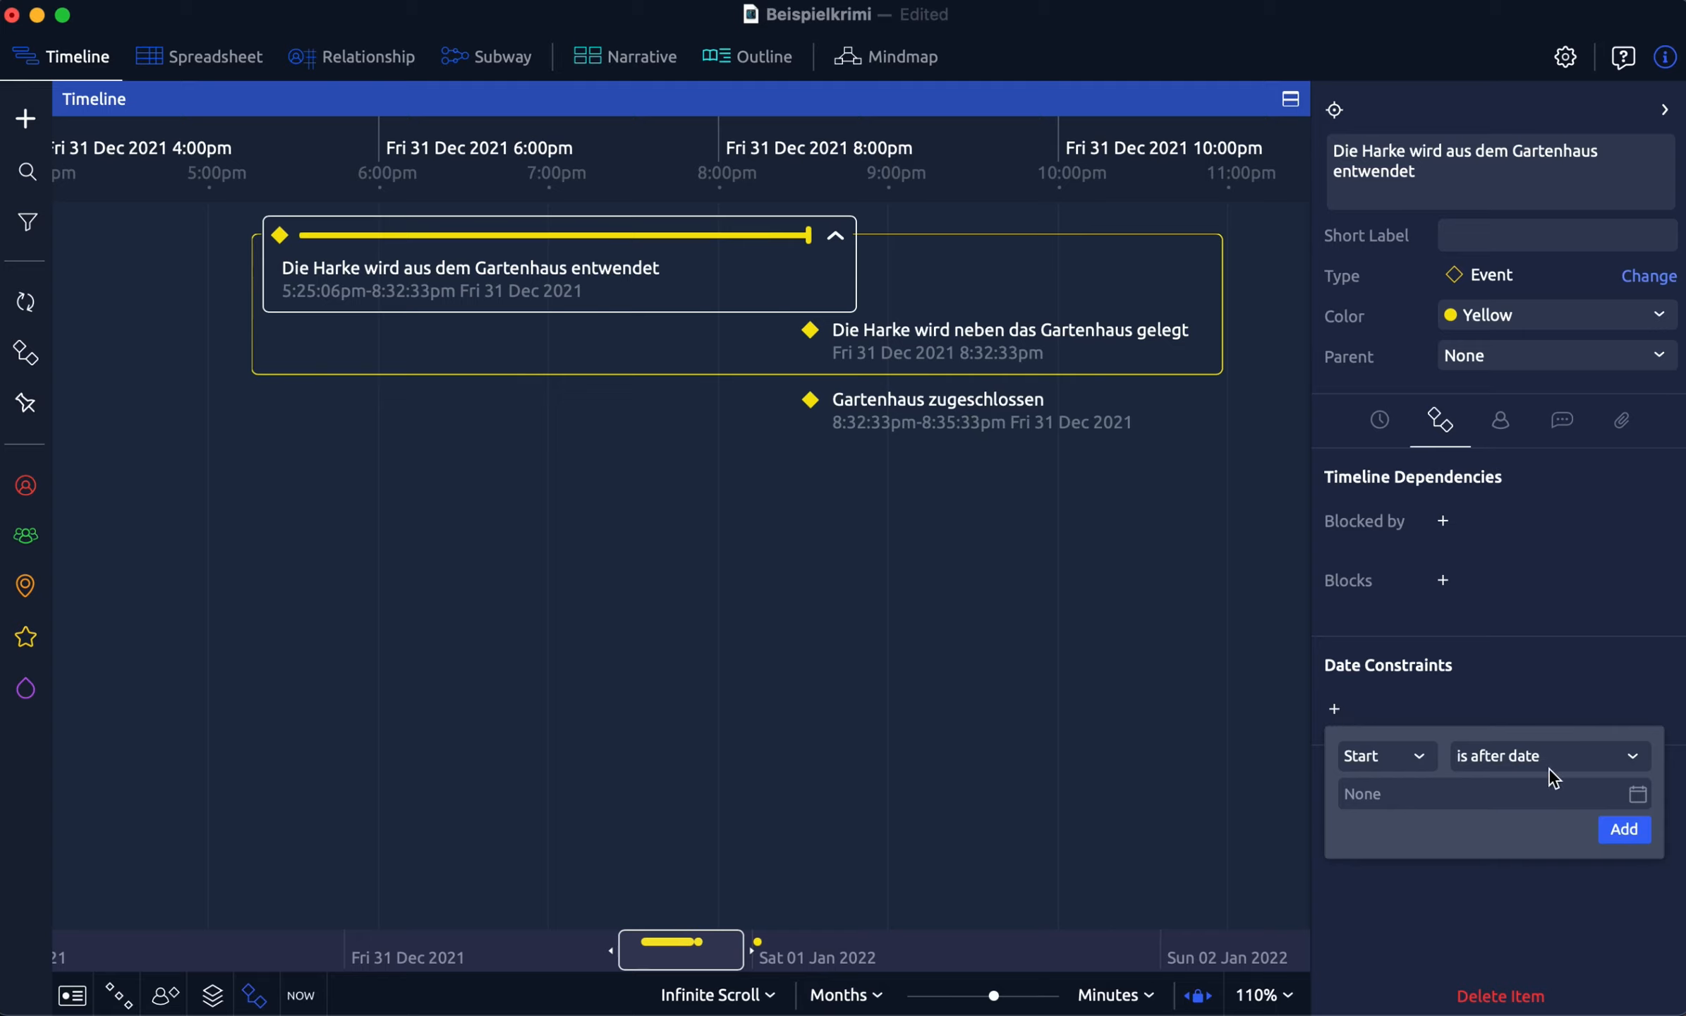
pyautogui.click(1633, 755)
pyautogui.scroll(-5, 1596, 720)
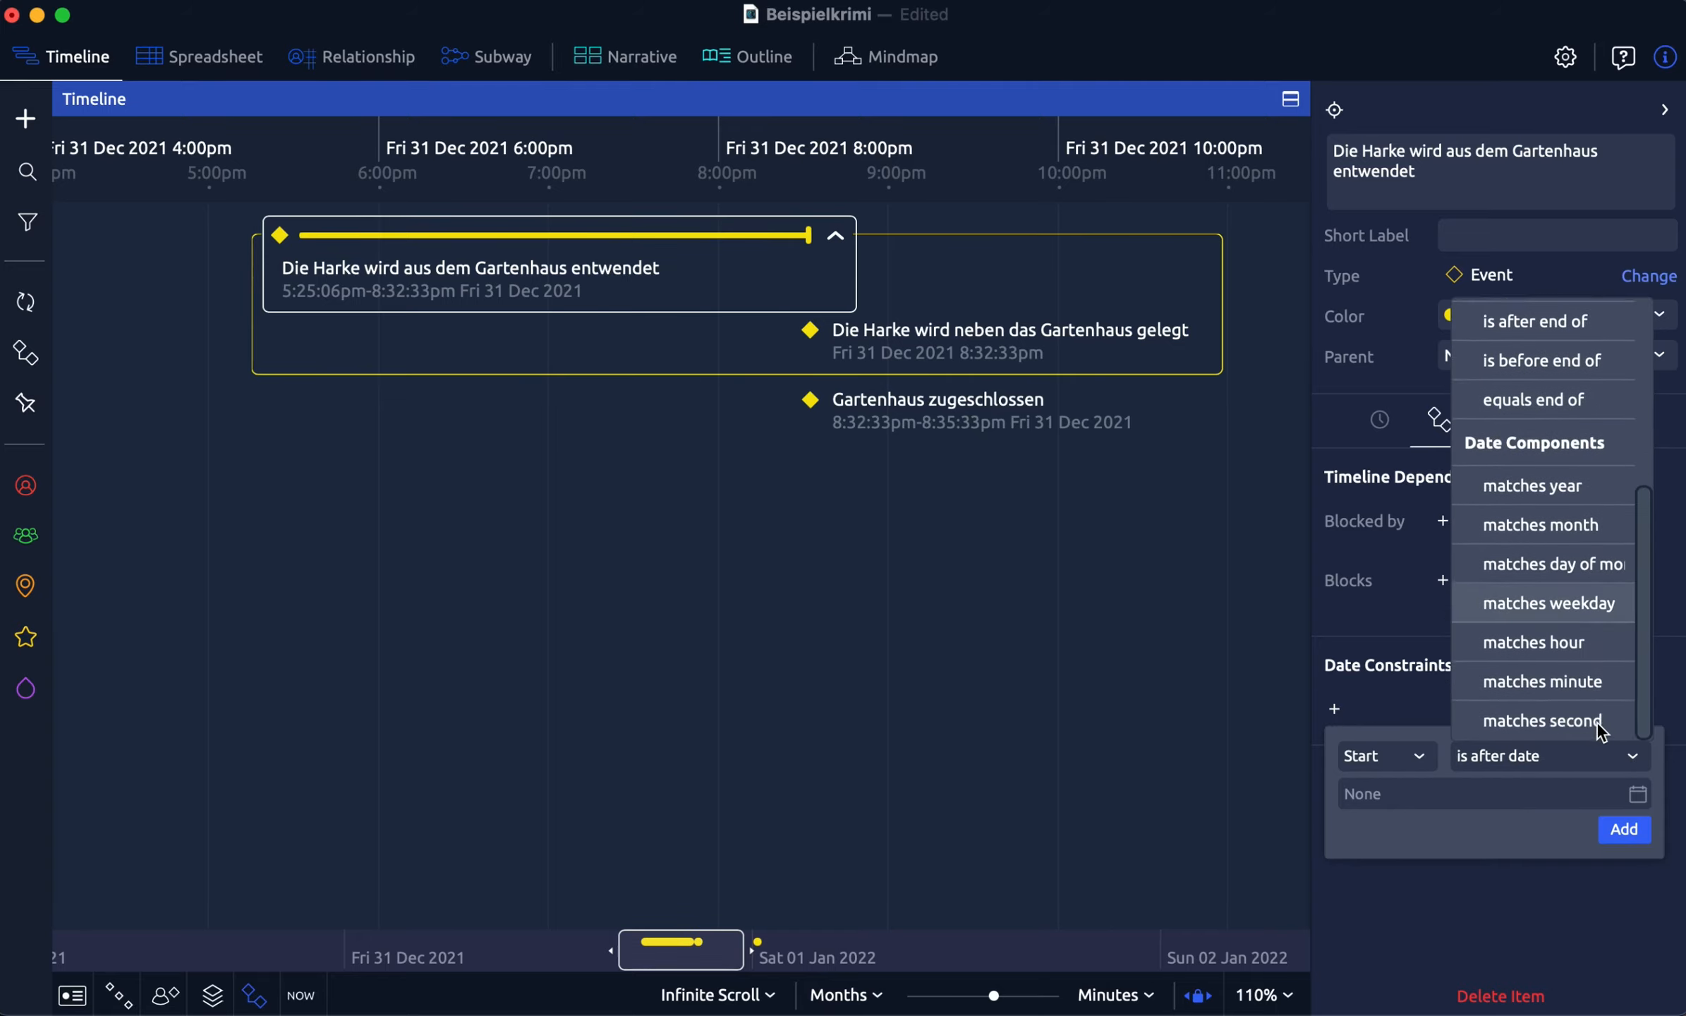
pyautogui.click(1577, 607)
pyautogui.click(1346, 793)
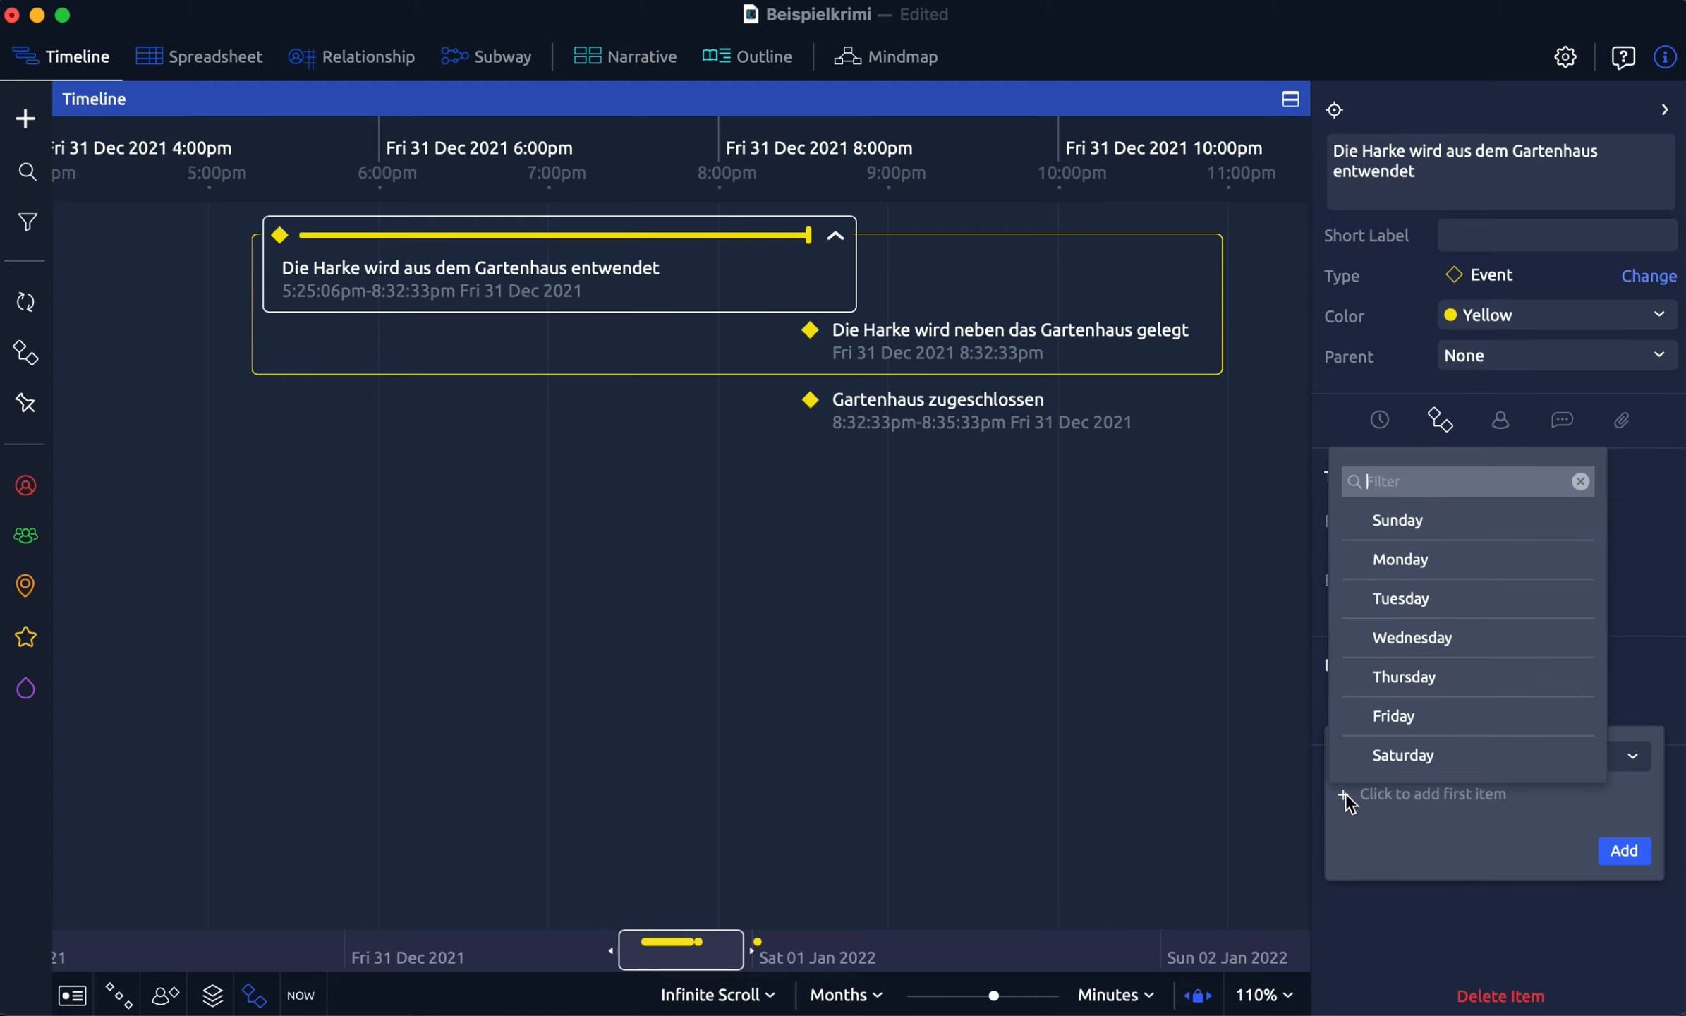
pyautogui.click(1426, 525)
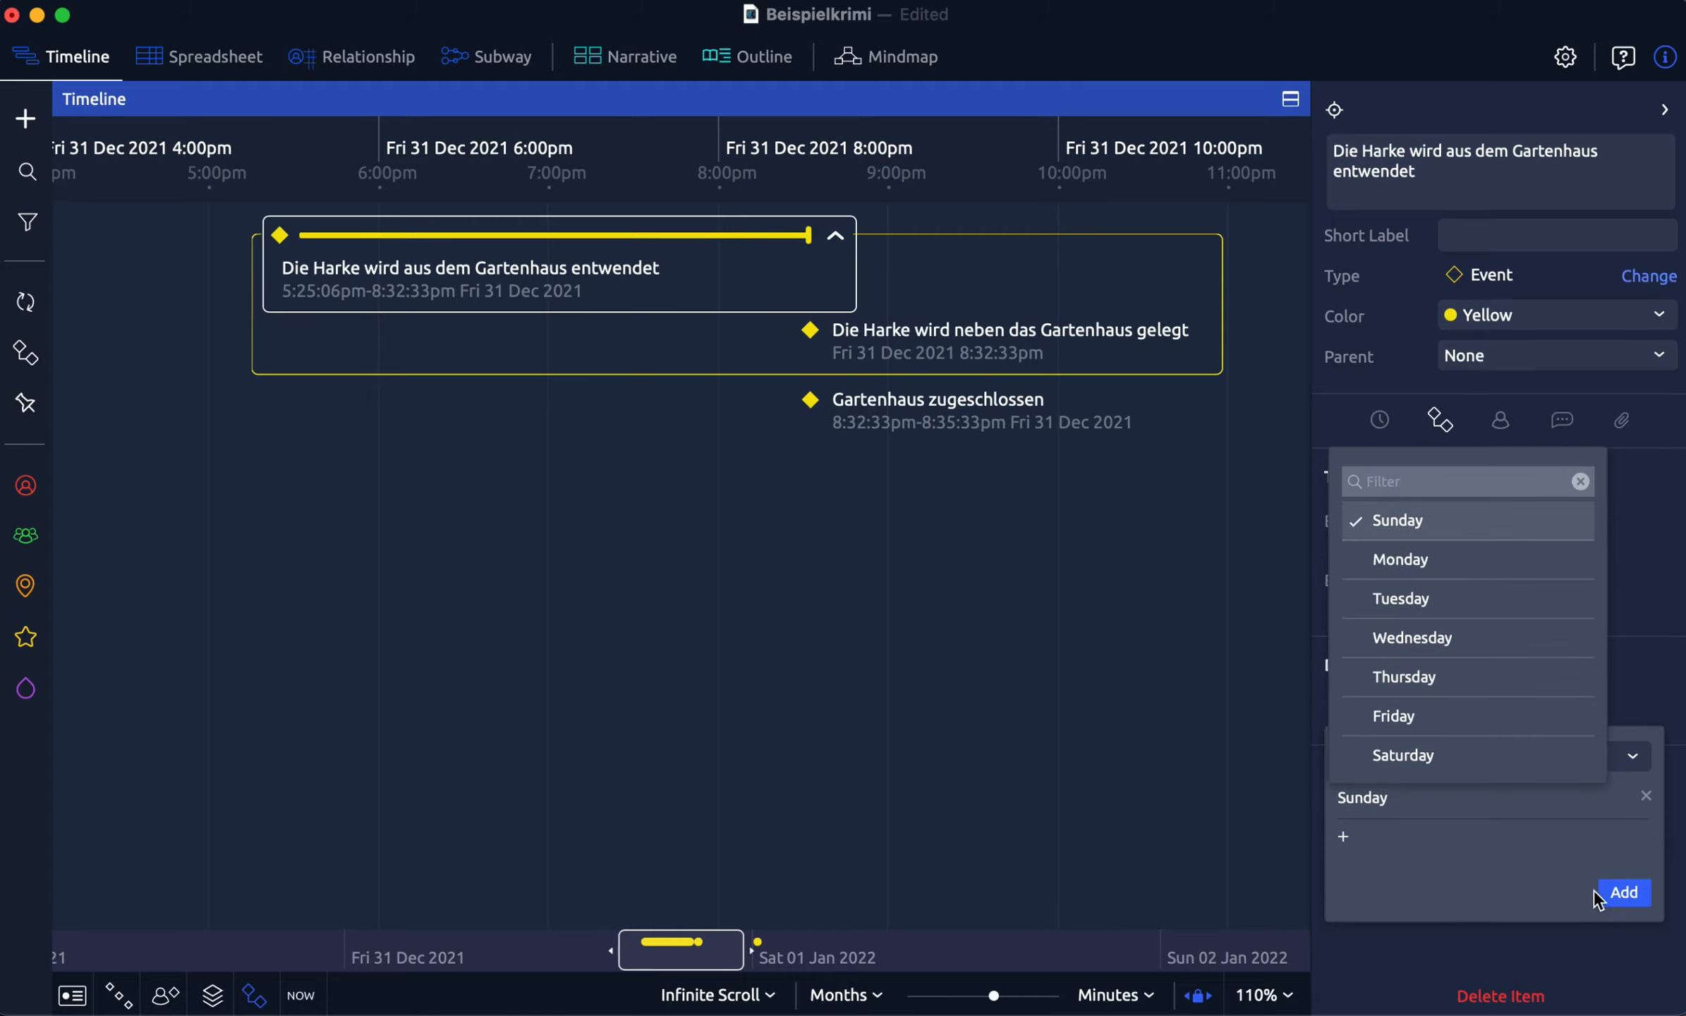
pyautogui.click(1619, 967)
# Add a date constraint requiring the start of "Die Harke wird aus dem Gartenhaus entwendet" to match the weekday Sunday
pyautogui.click(1337, 709)
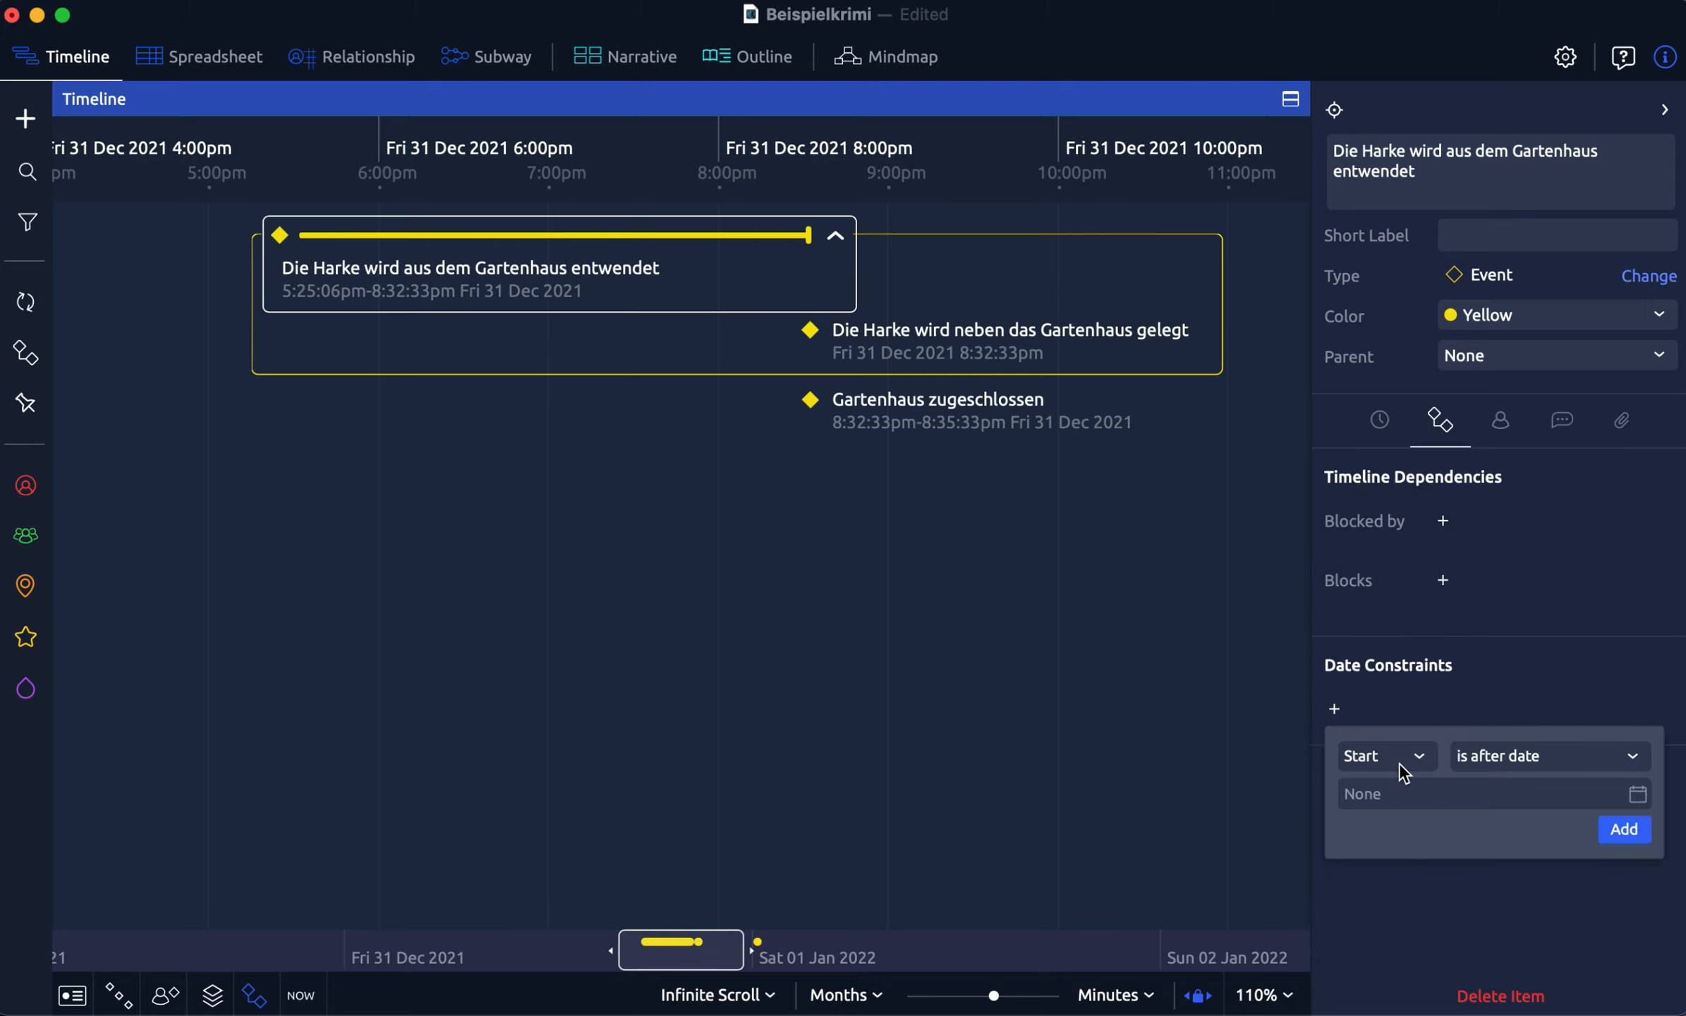
pyautogui.click(1633, 760)
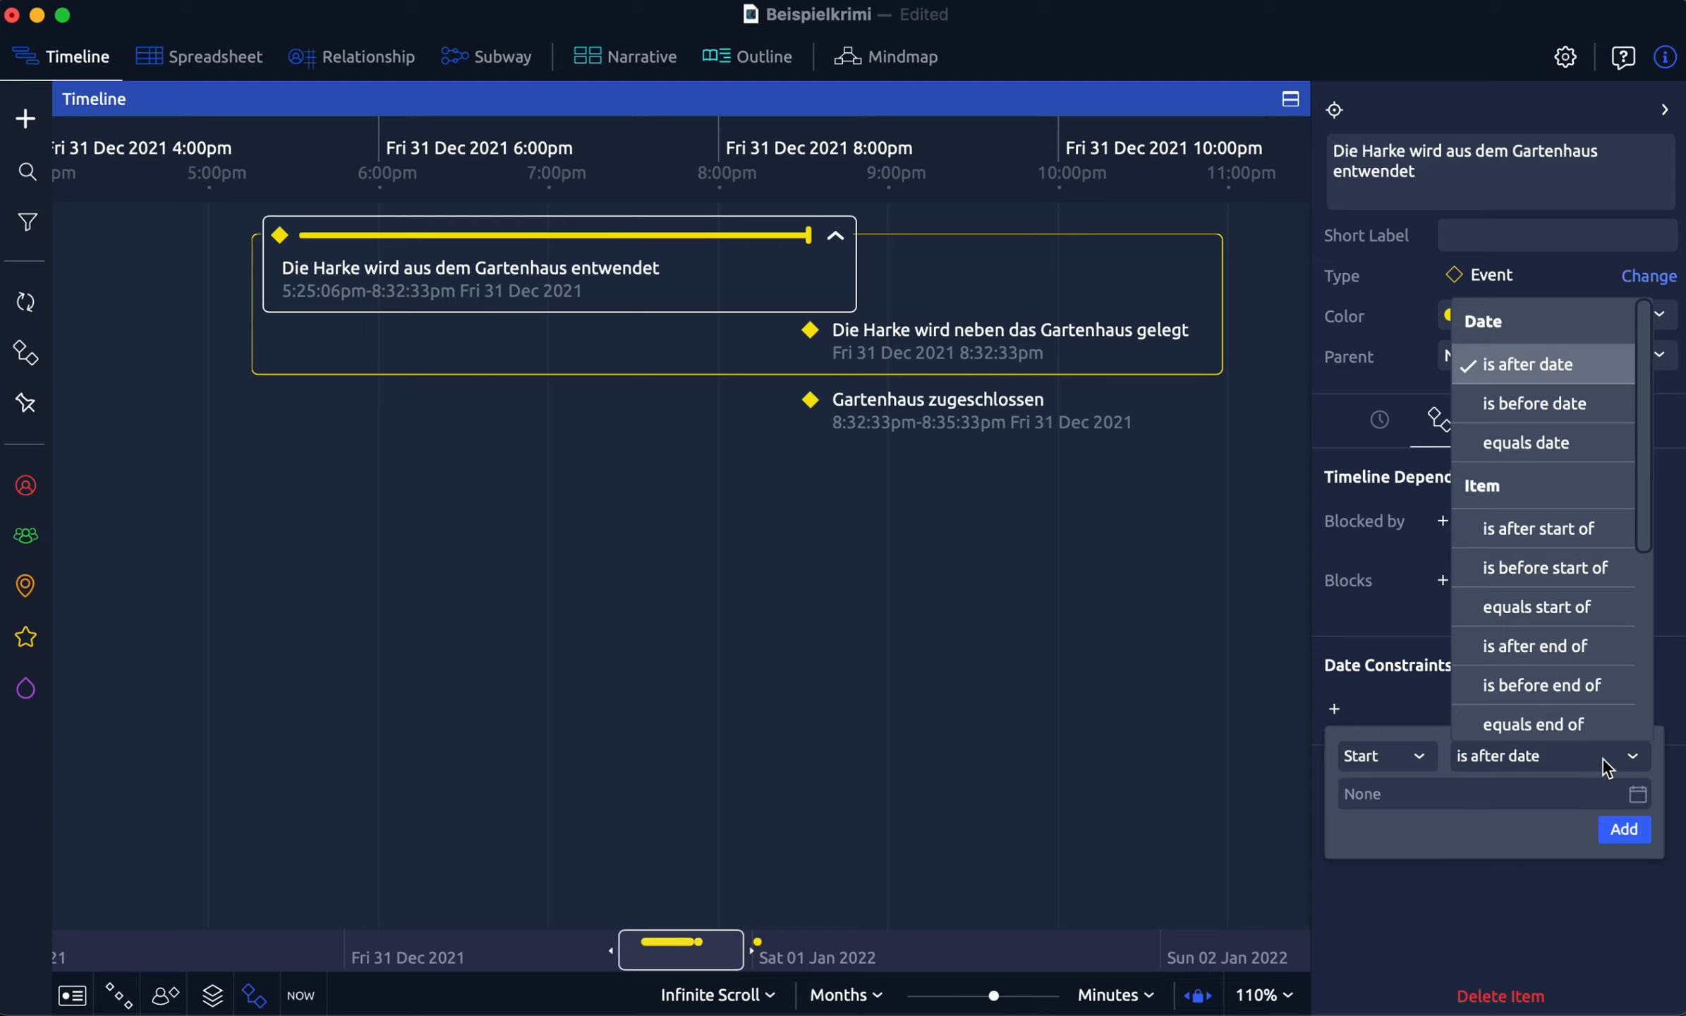
pyautogui.scroll(-5, 1599, 732)
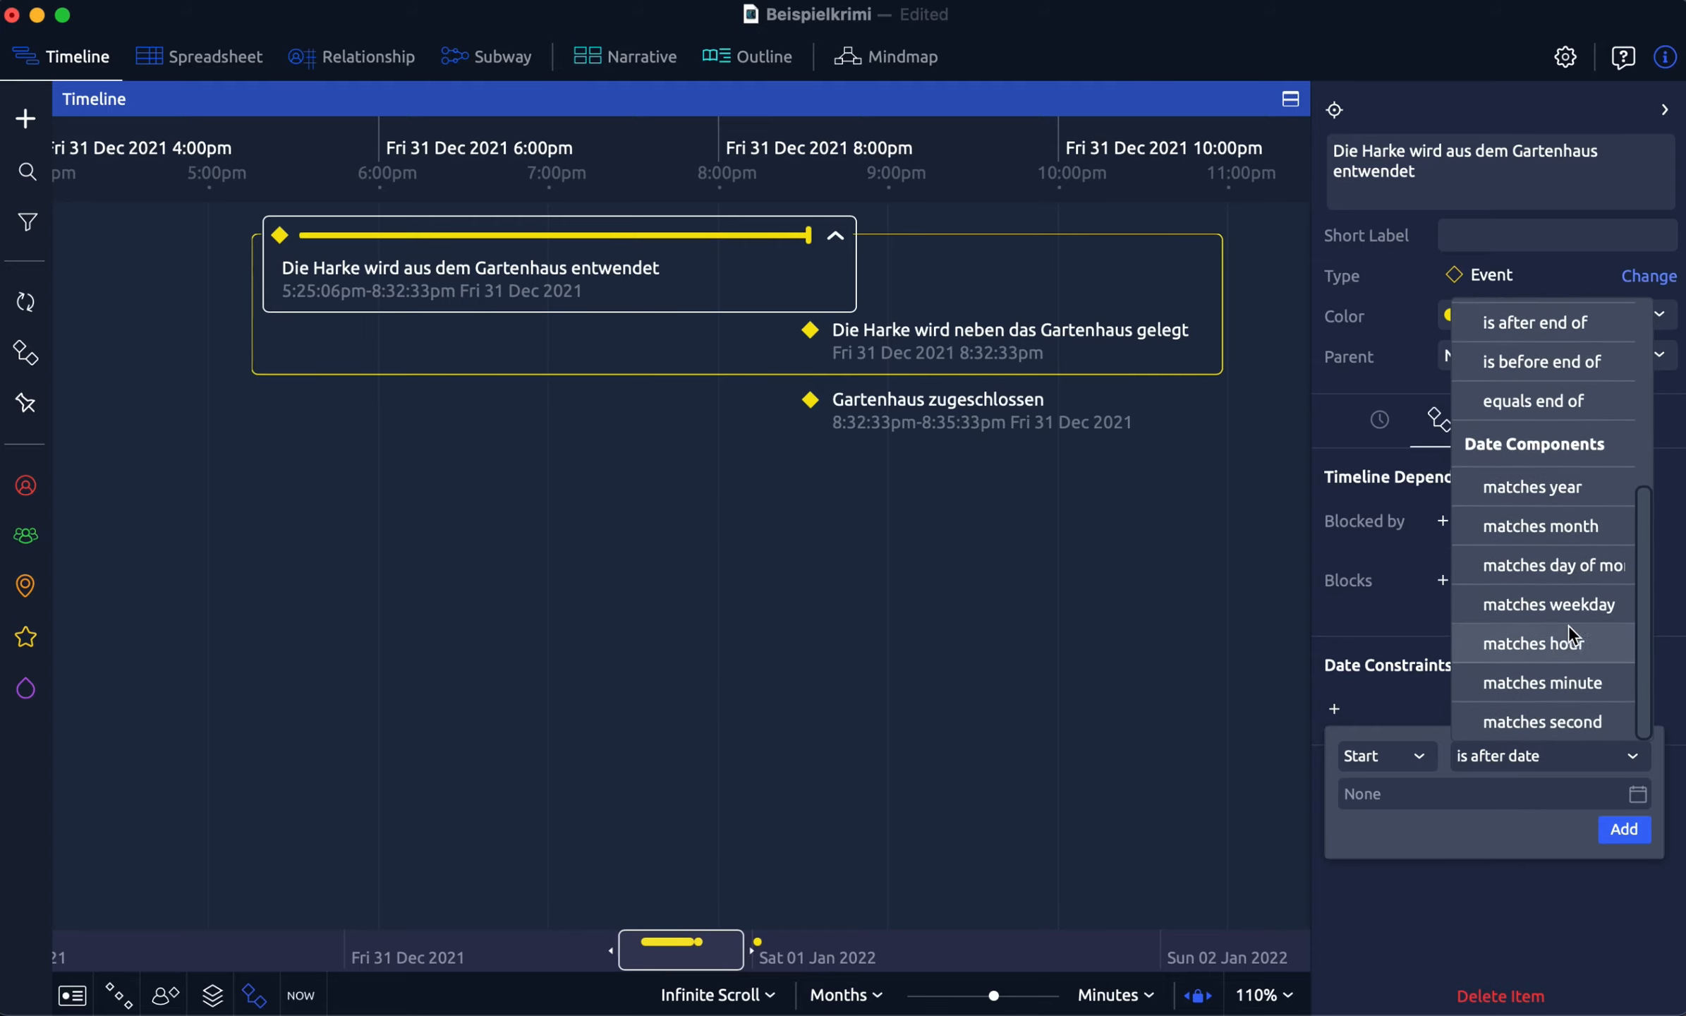
pyautogui.click(1559, 605)
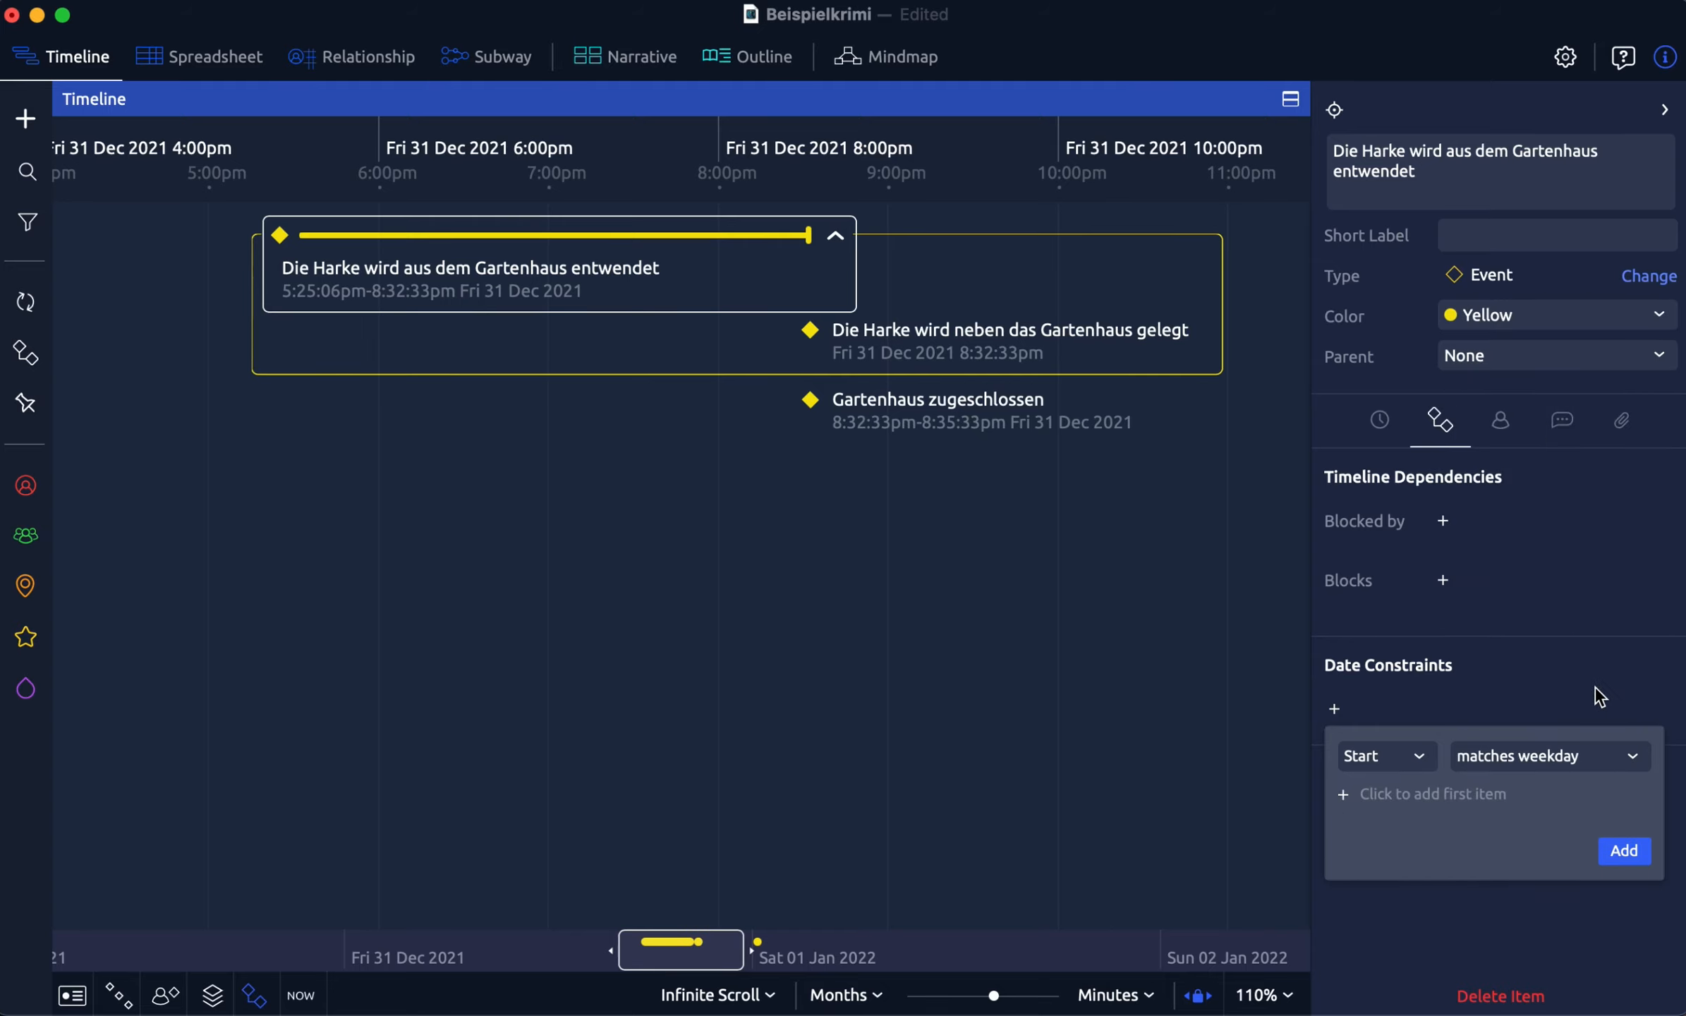
pyautogui.click(1343, 793)
pyautogui.click(1427, 513)
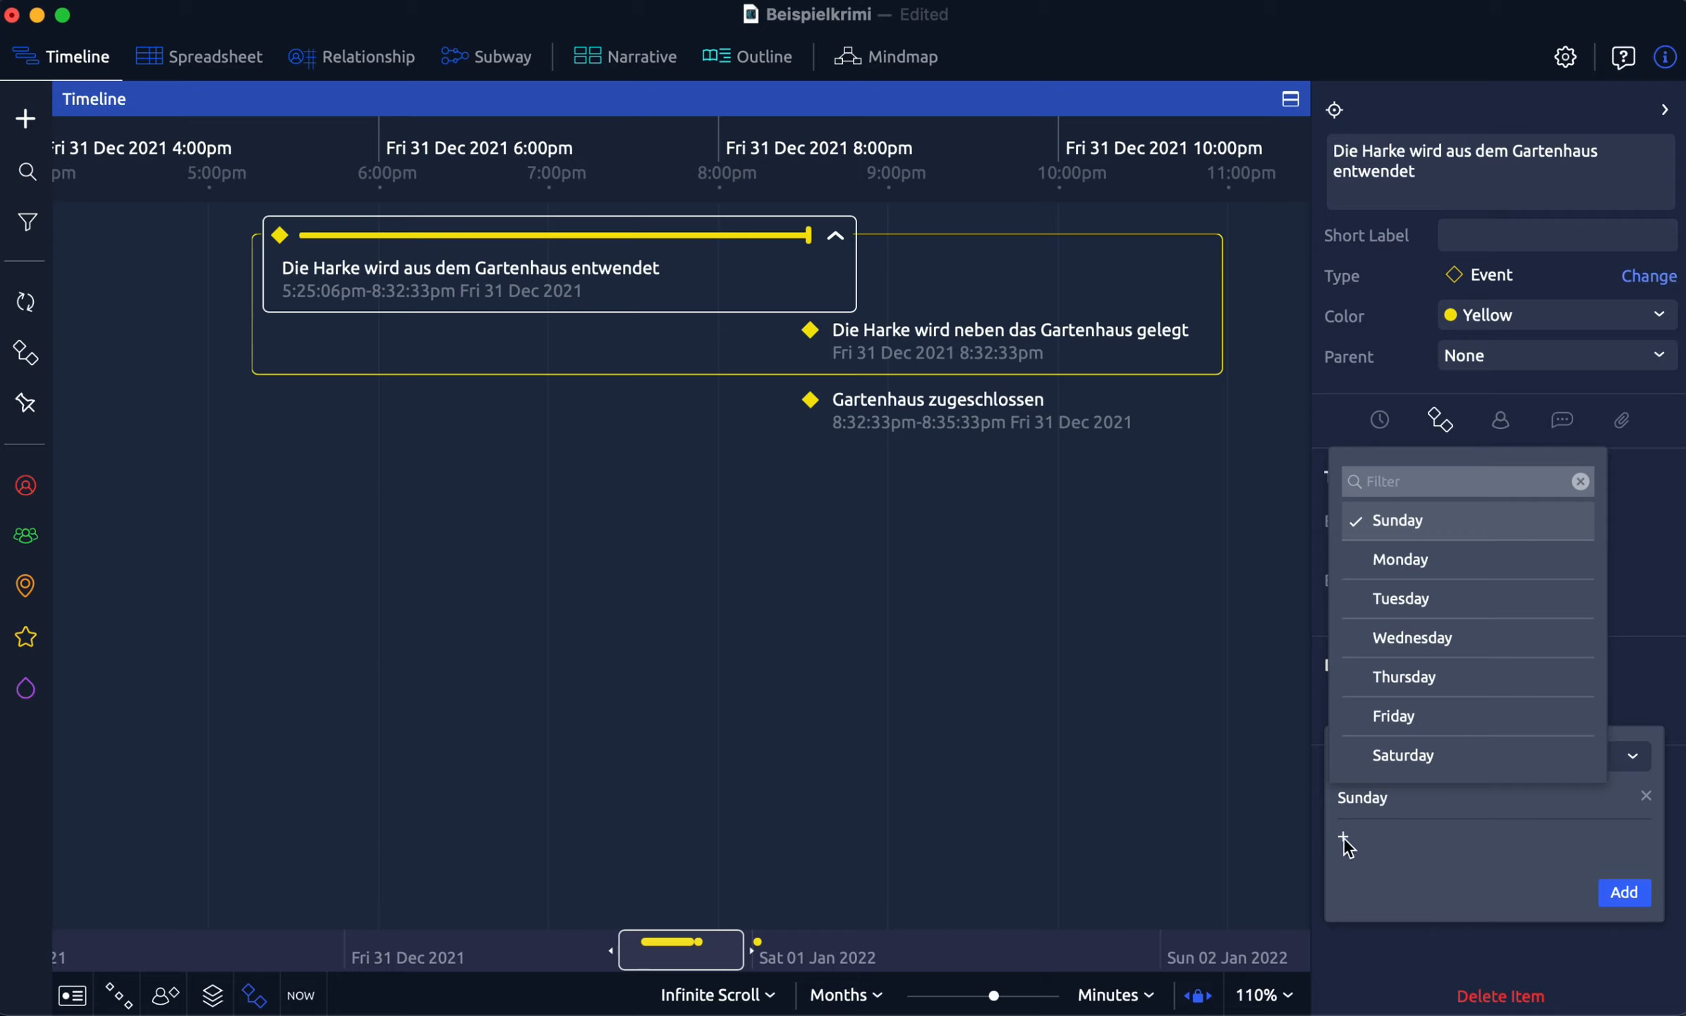
pyautogui.click(1621, 894)
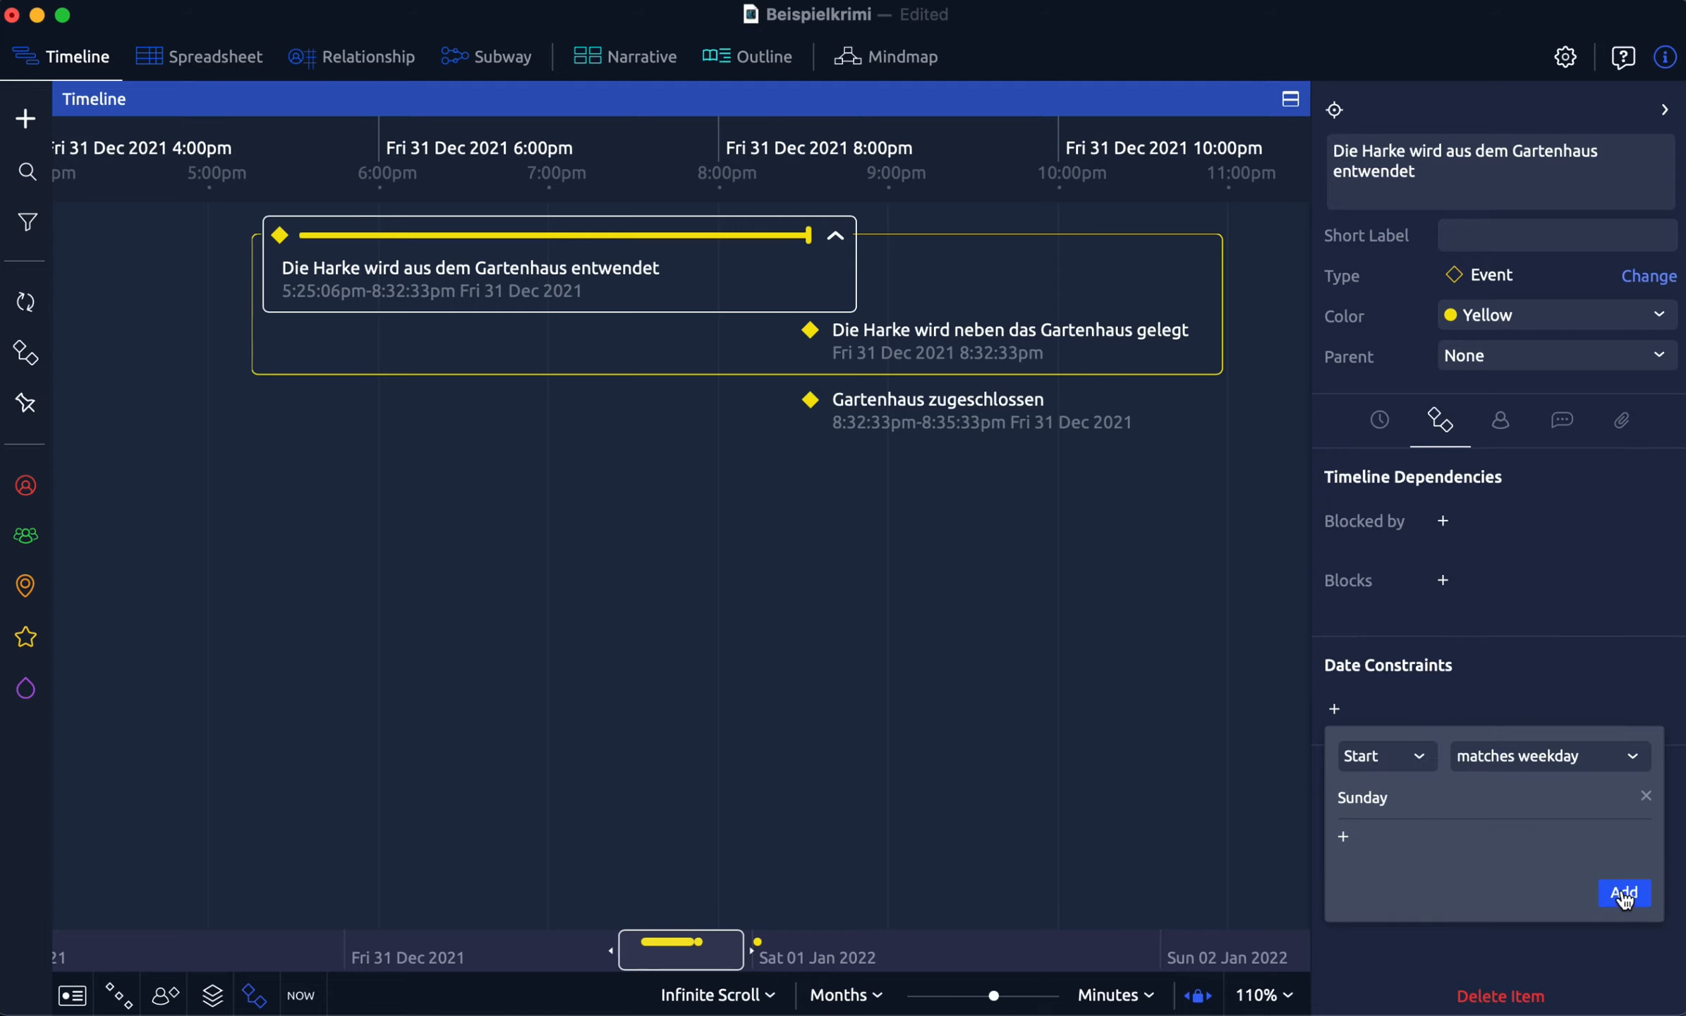
pyautogui.click(1621, 893)
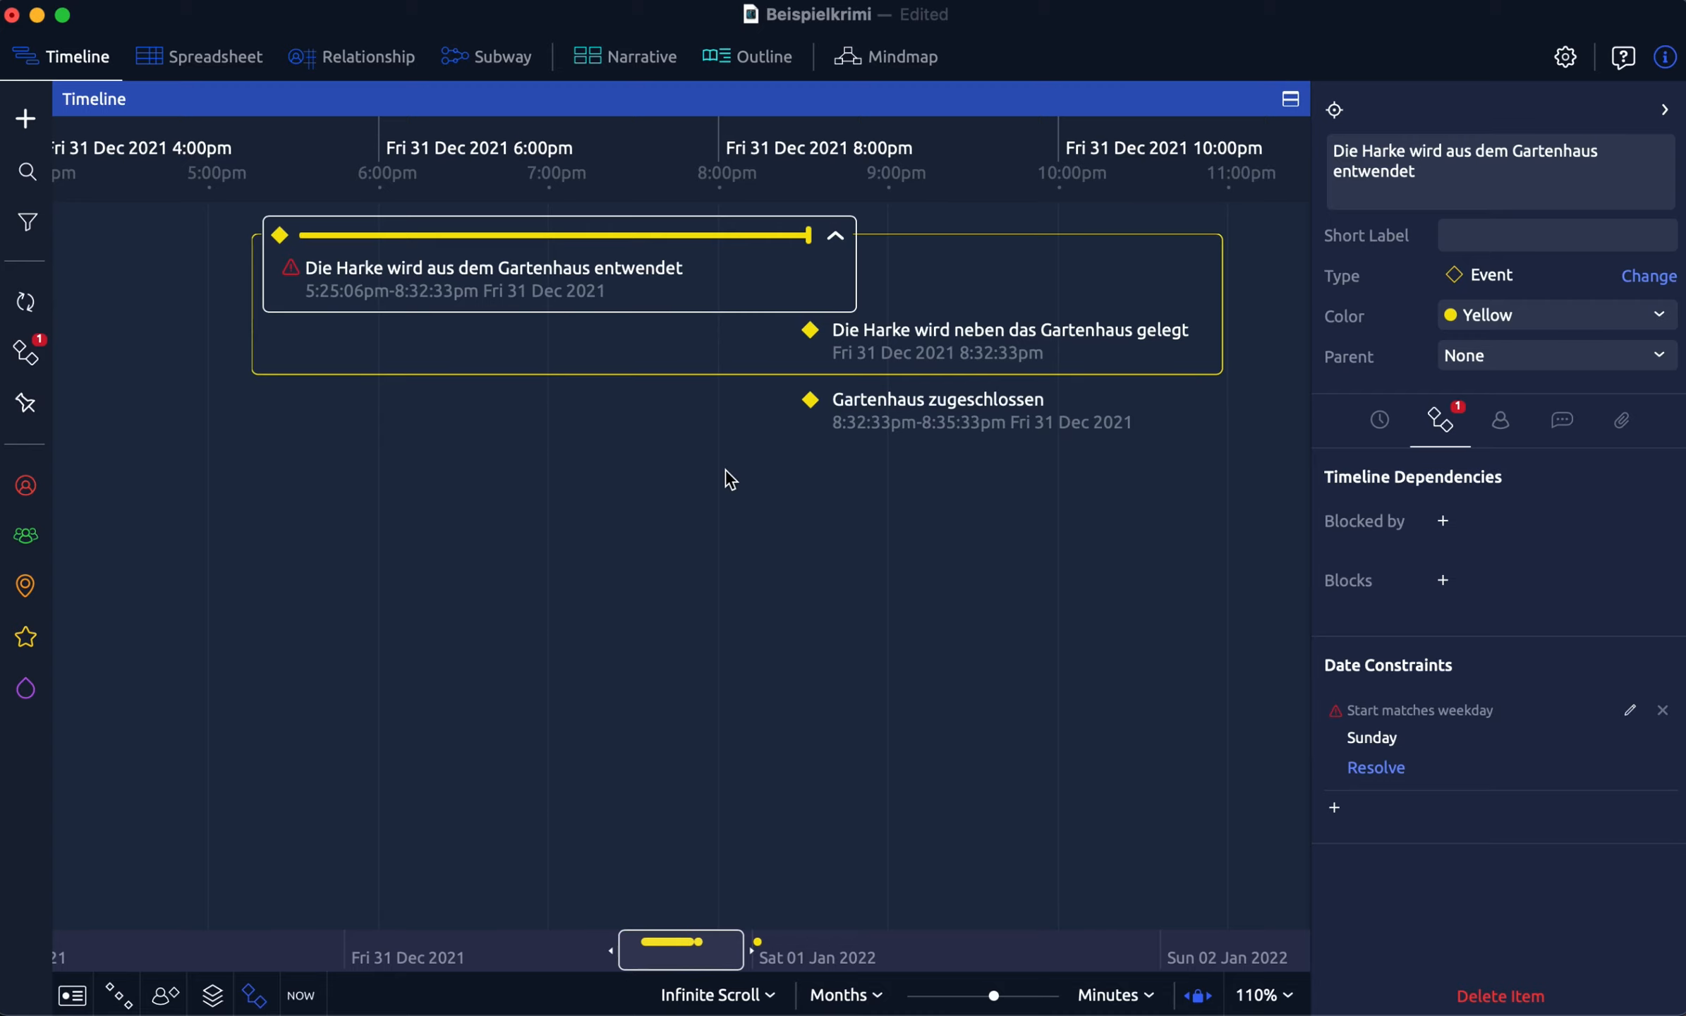
# Show the list of items with constraint conflicts and try to resolve them all automatically
pyautogui.click(25, 351)
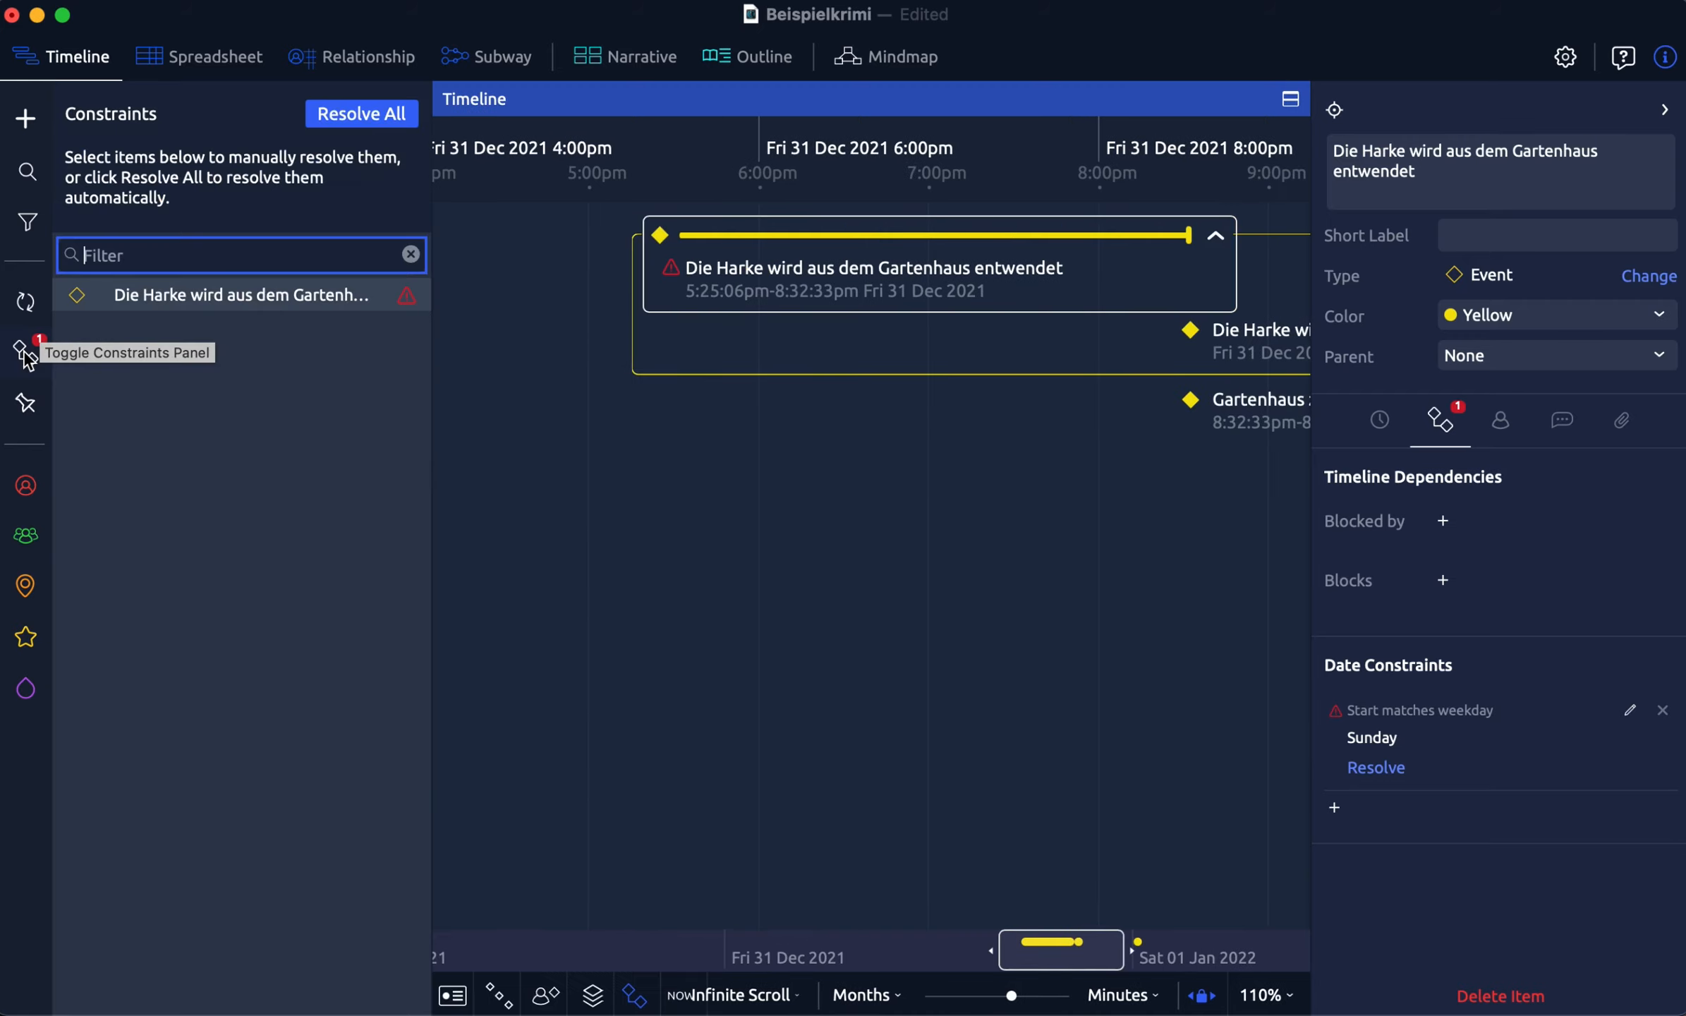
pyautogui.click(368, 124)
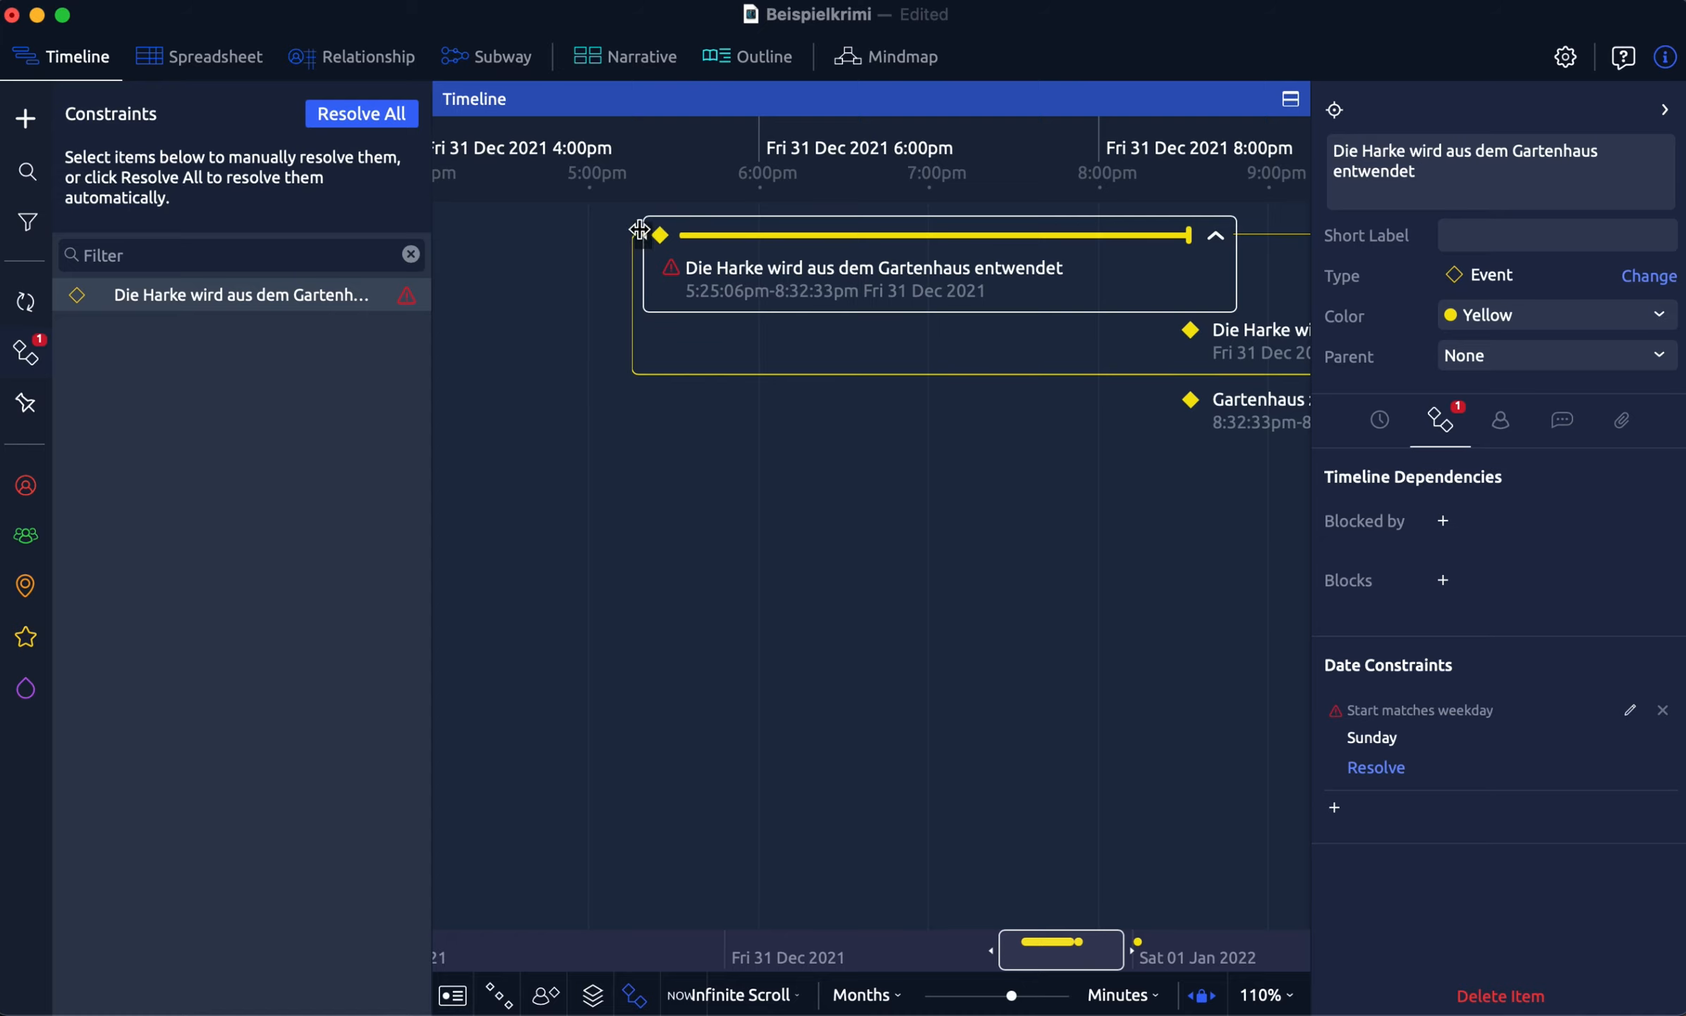
pyautogui.click(359, 112)
# Move "Die Harke wird aus dem Gartenhaus entwendet" to start at 2:30:06am on Sun 2 Jan 2022 and remove its weekday constraint
pyautogui.moveTo(613, 945); pyautogui.dragTo(493, 945)
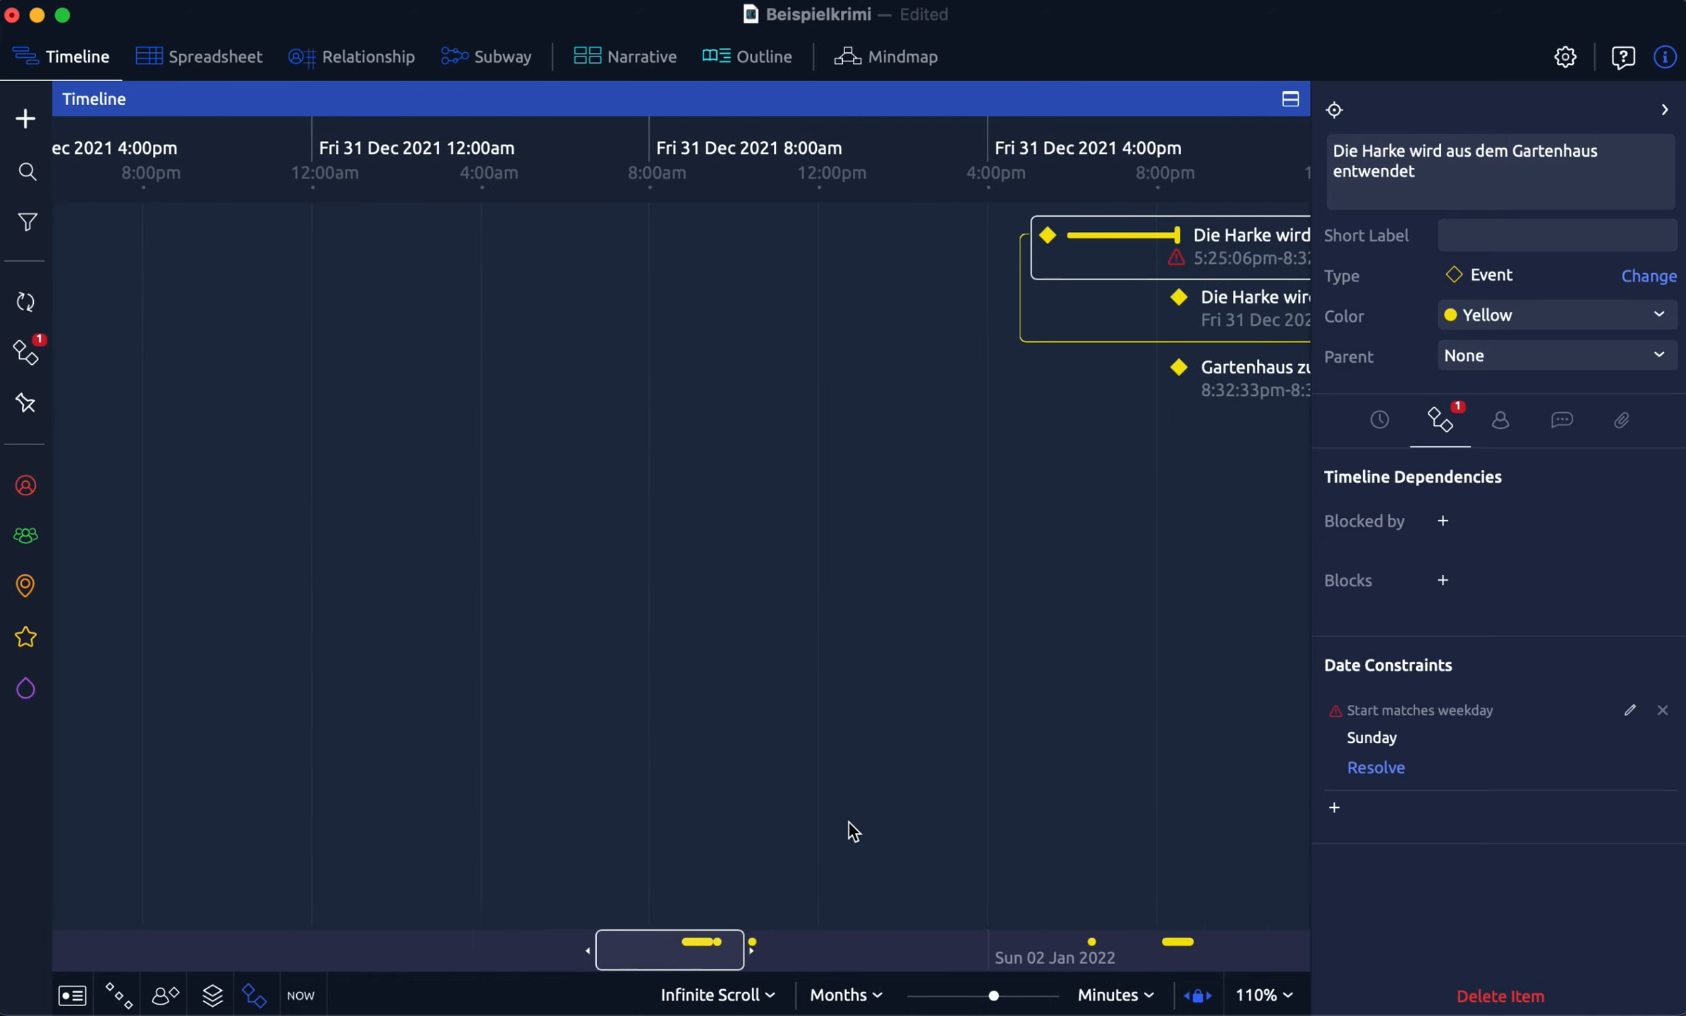
pyautogui.hscroll(12, 850, 822)
pyautogui.moveTo(746, 953); pyautogui.dragTo(847, 959)
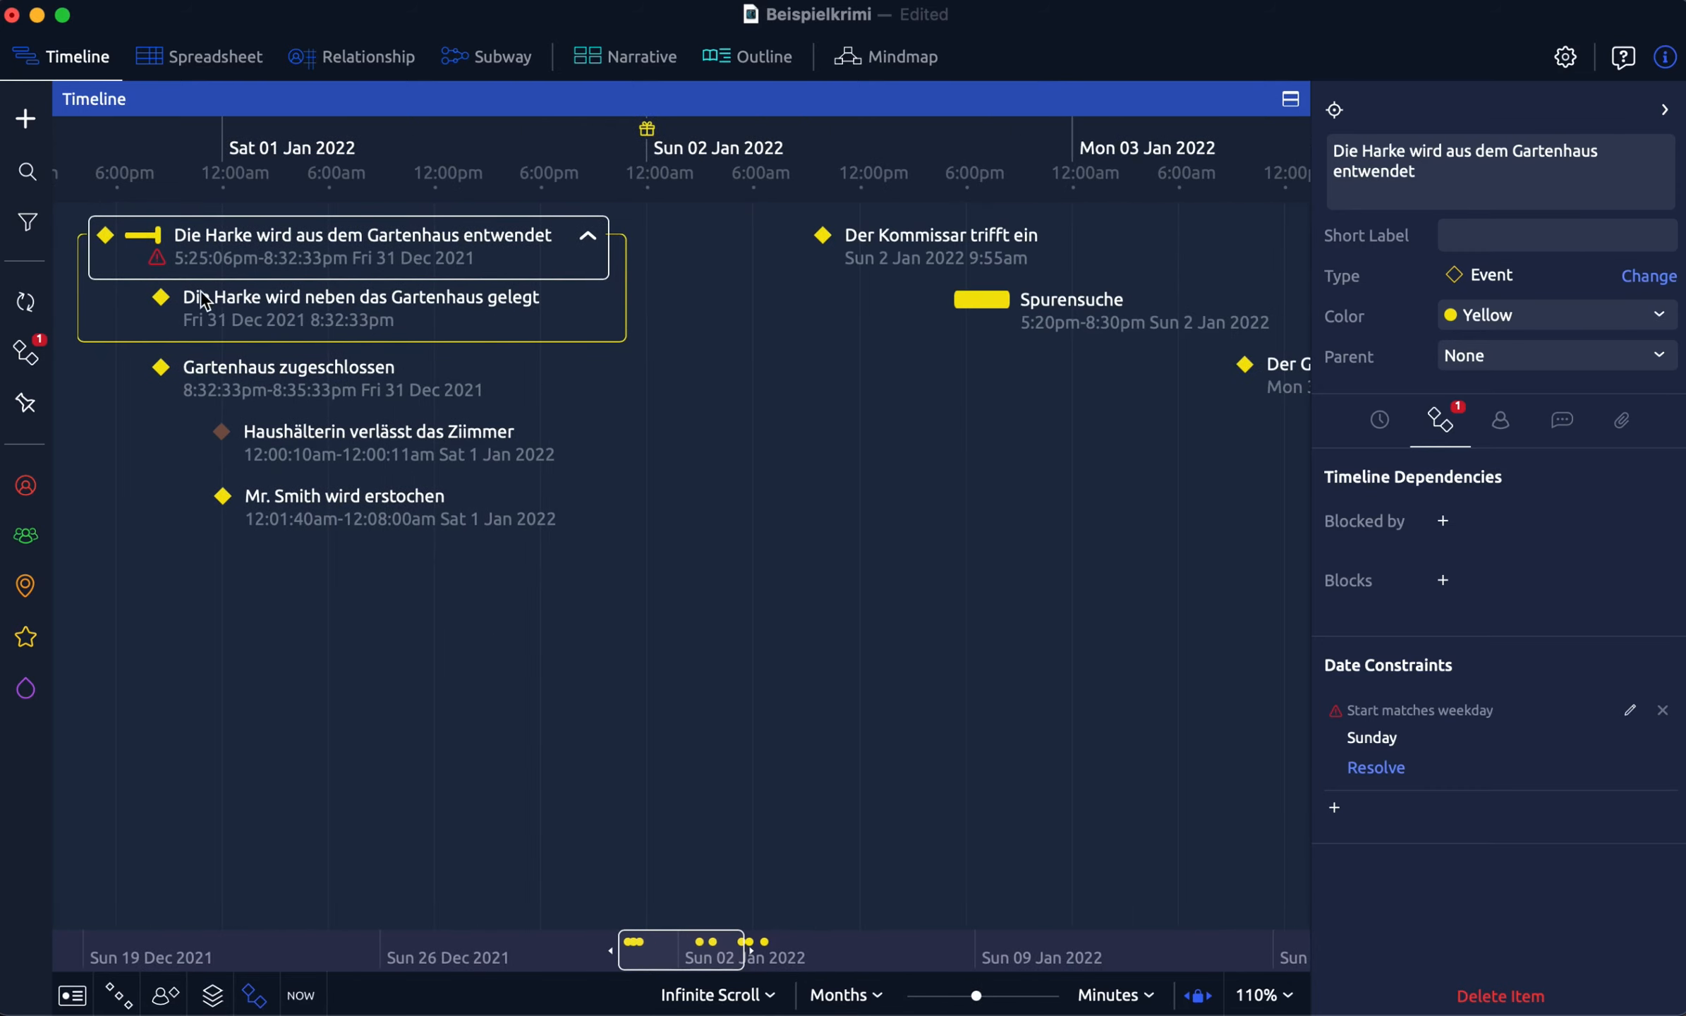
pyautogui.moveTo(161, 256); pyautogui.dragTo(749, 252)
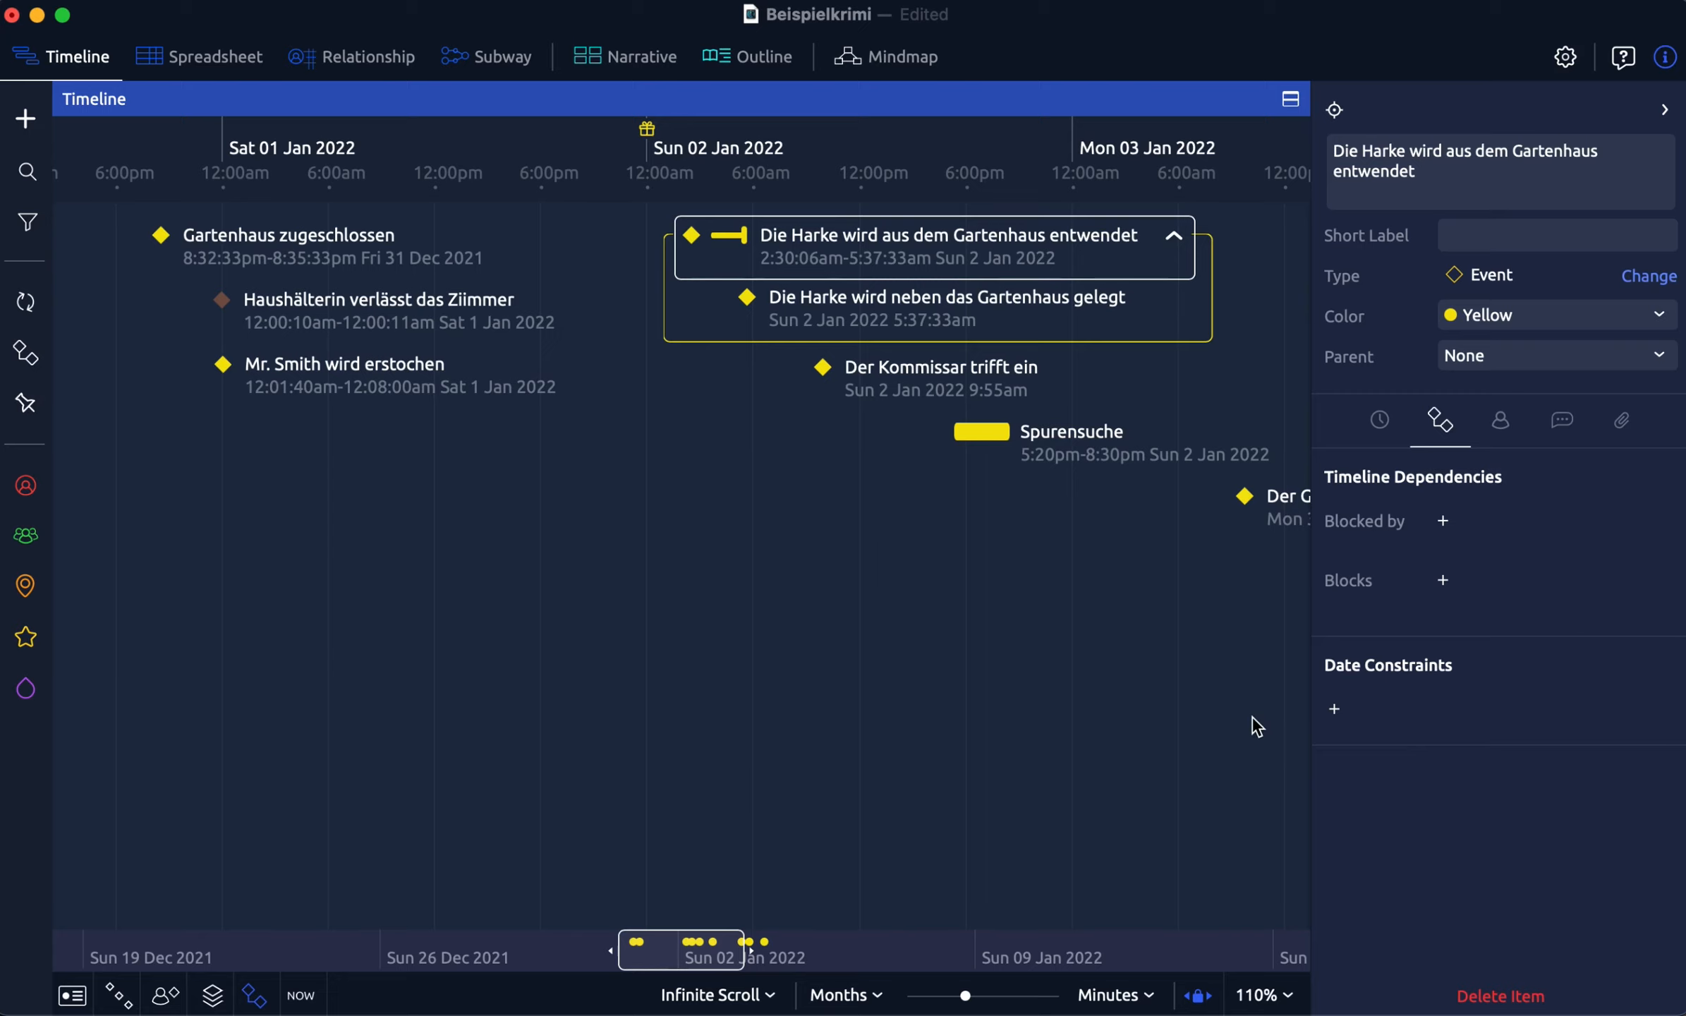
pyautogui.hscroll(1, 1222, 714)
pyautogui.hscroll(10, 1222, 714)
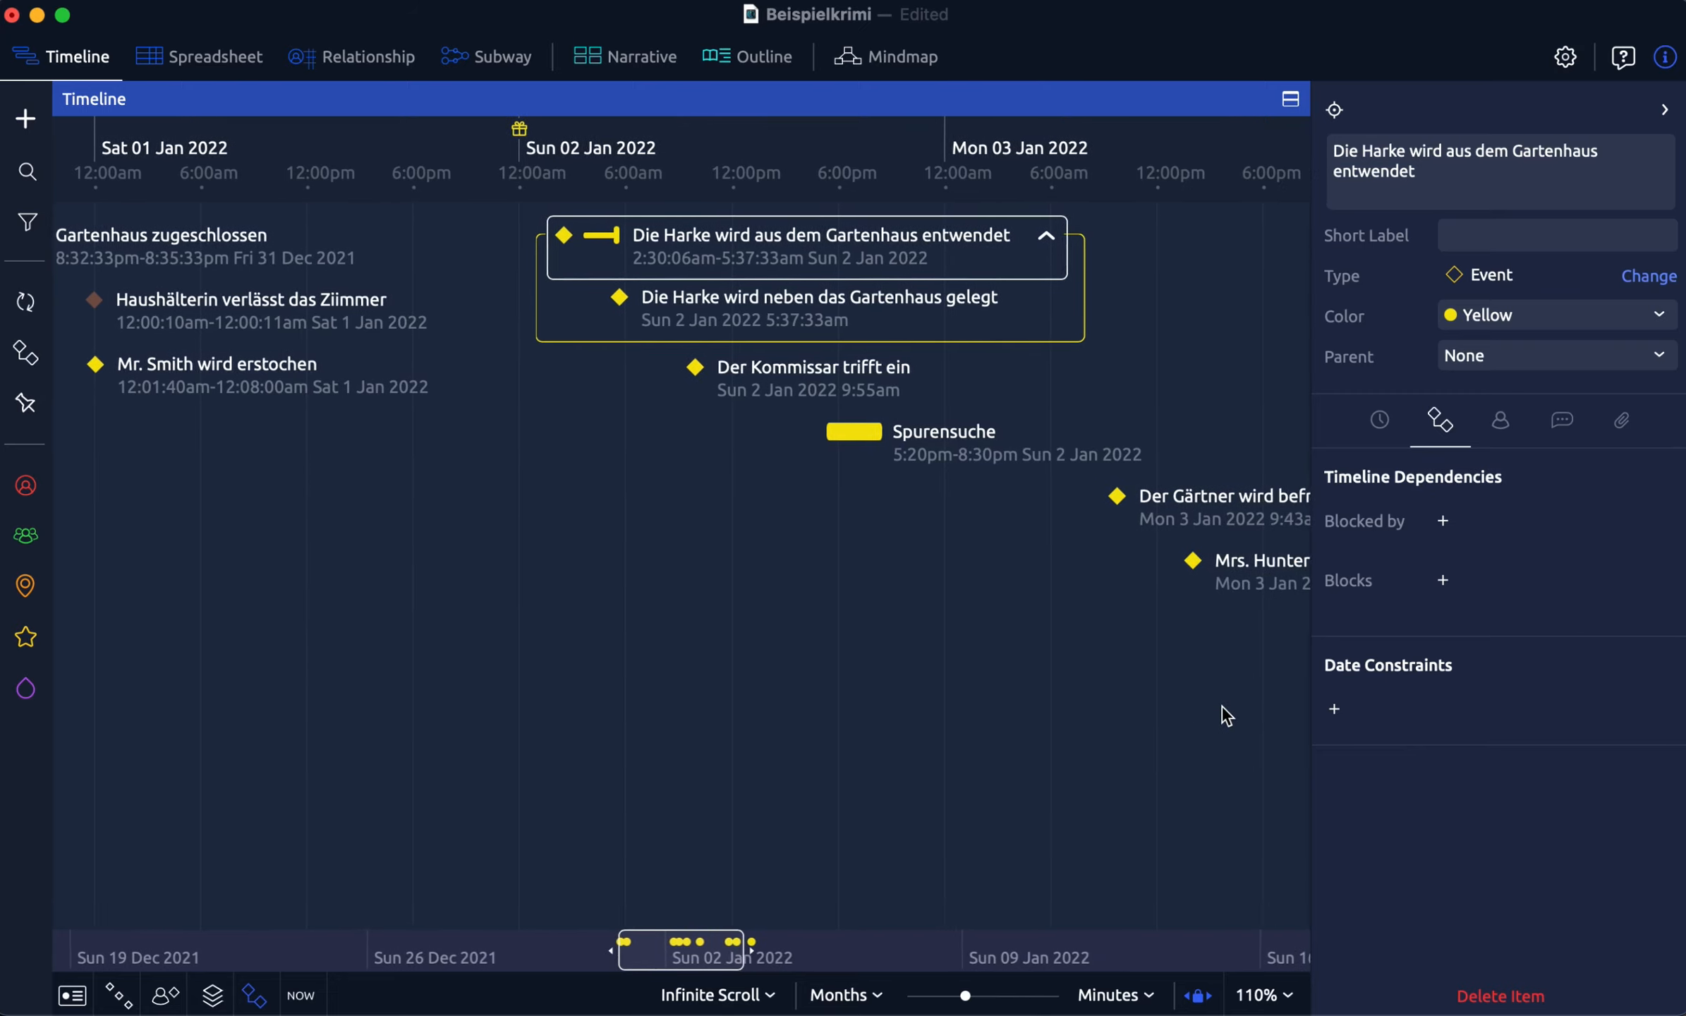